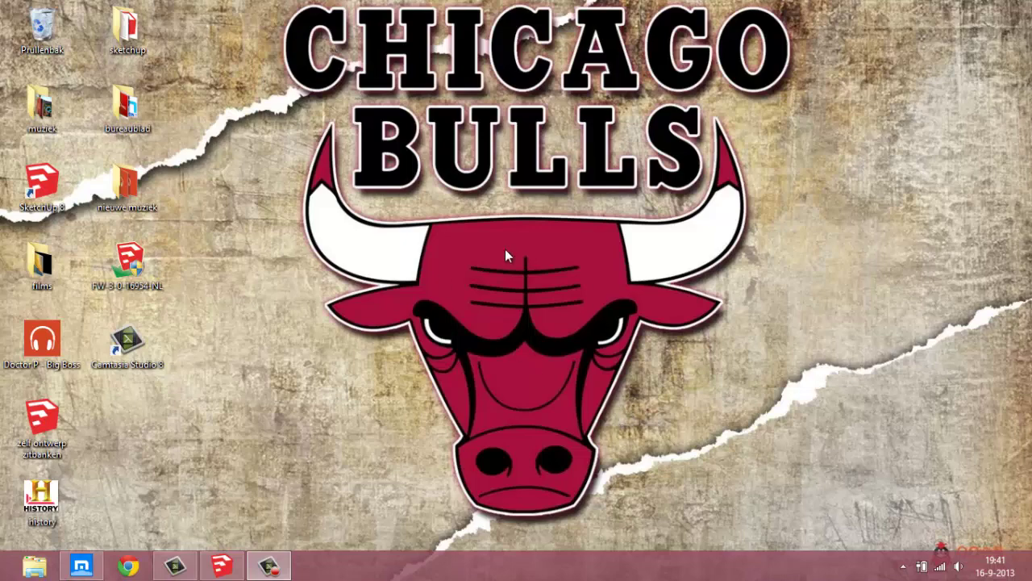
Launch SketchUp into an empty model and erase the person figure
double_click(42, 184)
click(495, 366)
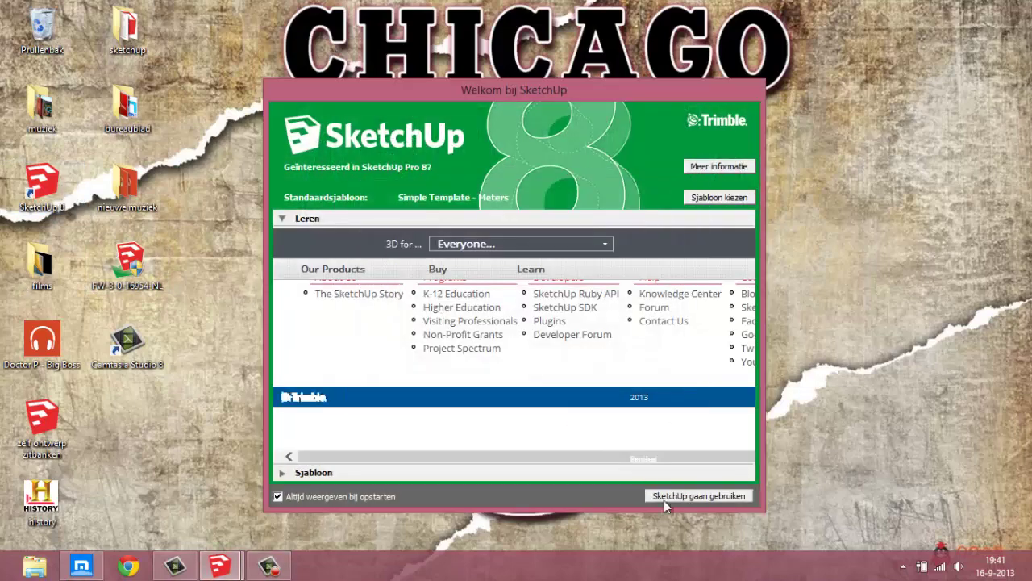
click(663, 496)
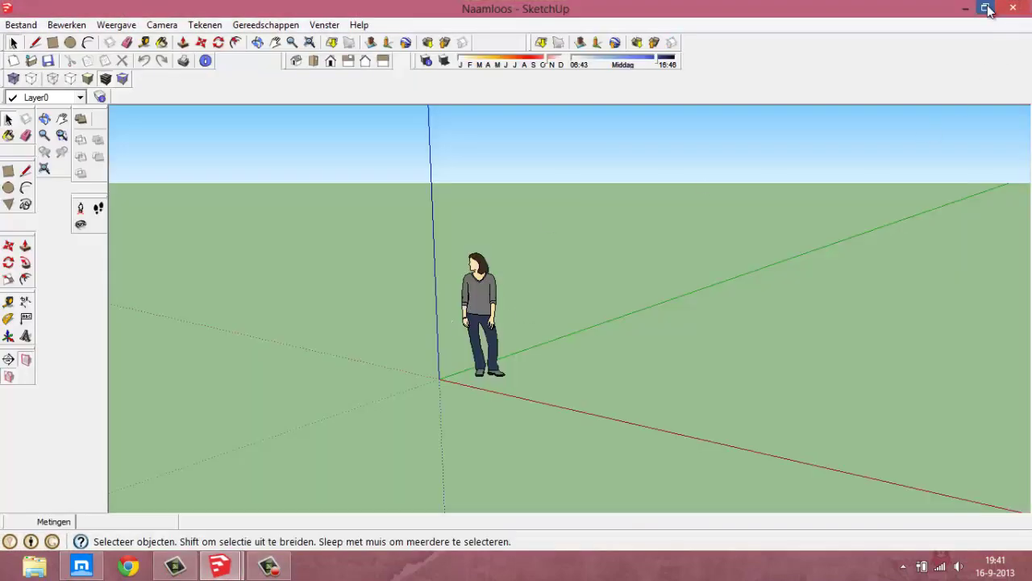
click(986, 8)
click(400, 81)
click(607, 266)
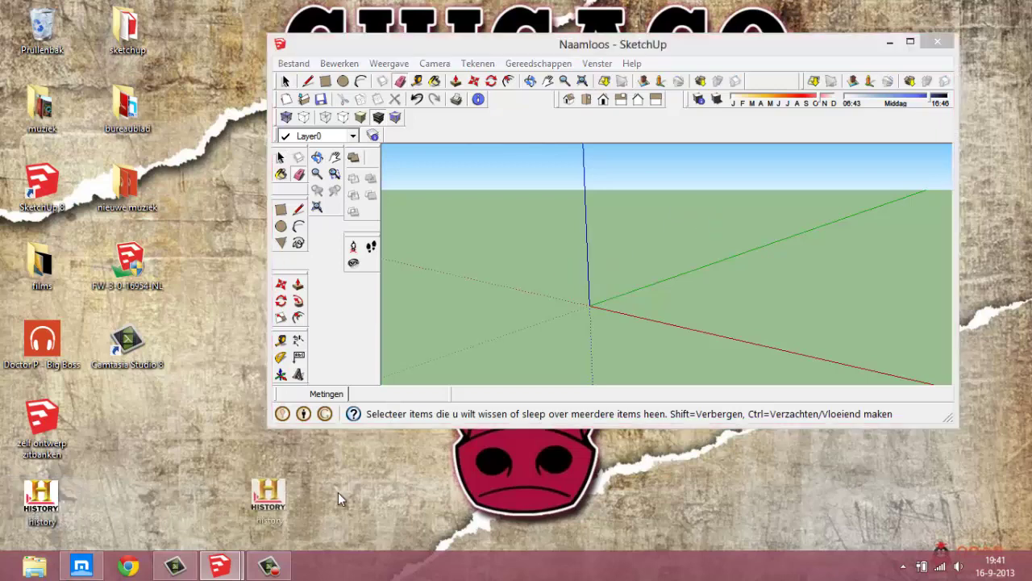
Import the History logo image and anchor its corner at the origin
drag(338, 492, 615, 323)
click(595, 304)
click(910, 41)
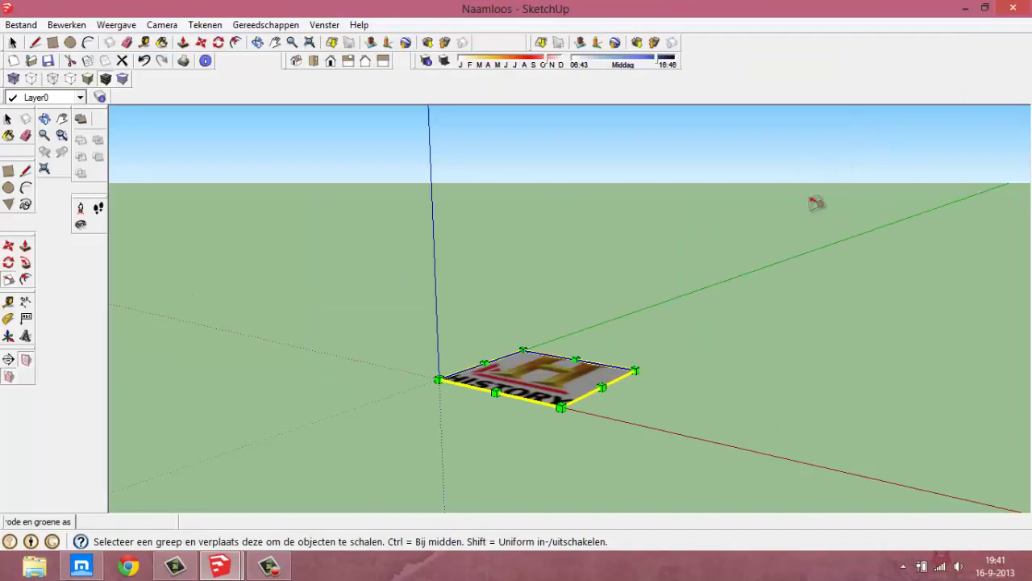
In Top view, scale the logo image up by 1,50 and centre the H
click(313, 63)
drag(640, 239, 714, 176)
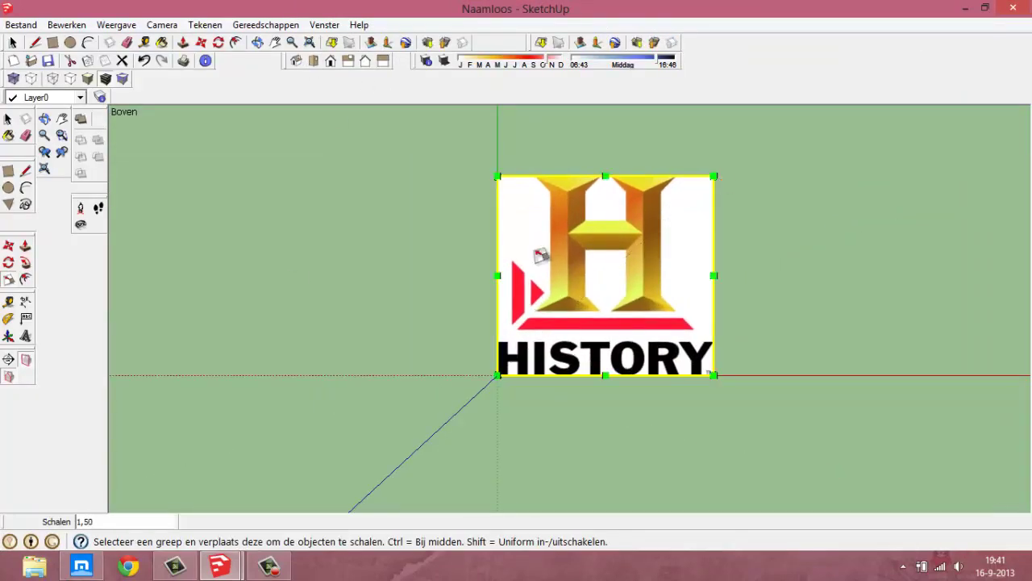
scroll(392, 221, up, 3)
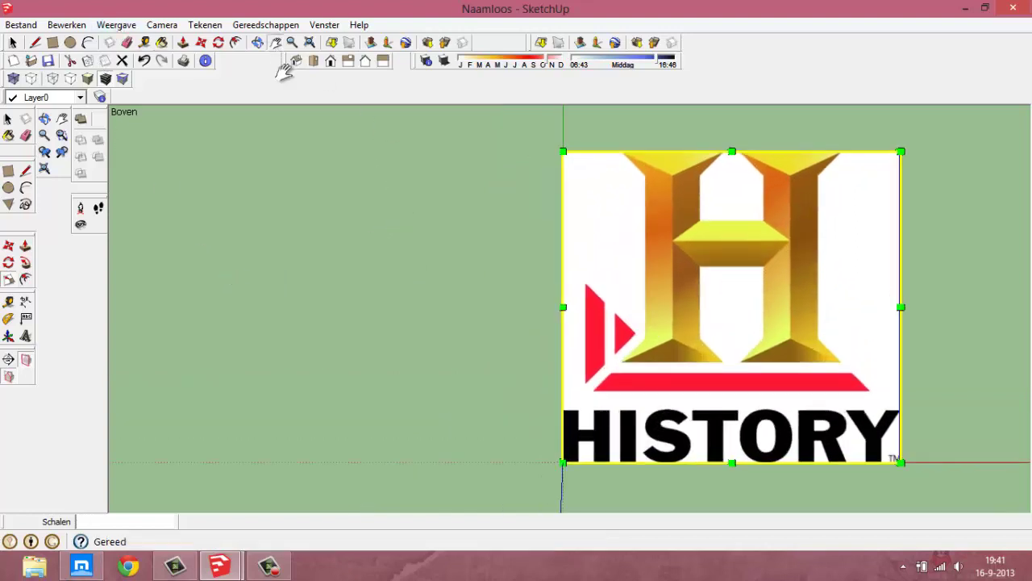
click(274, 42)
scroll(434, 266, up, 2)
scroll(434, 266, up, 2)
scroll(341, 271, up, 1)
drag(304, 299, 270, 310)
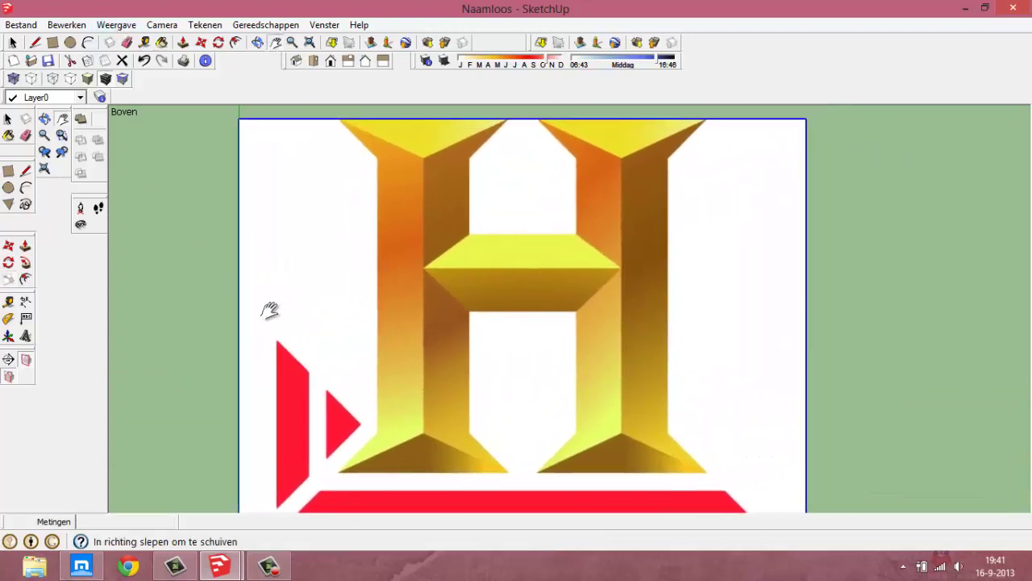
Trace the H's left post, including its bevelled corner, as a closed I-shaped face
key(l)
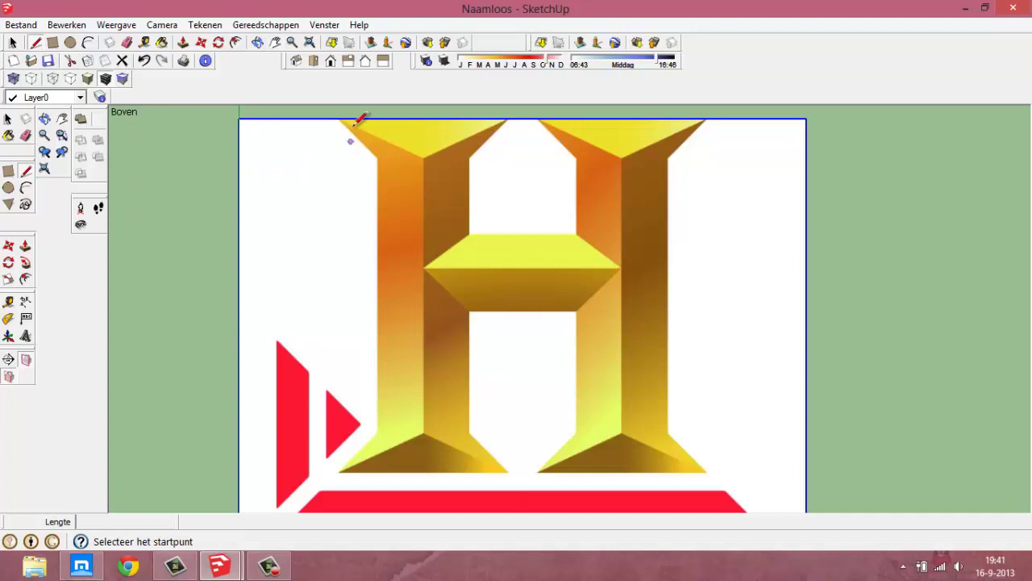
click(505, 120)
click(470, 157)
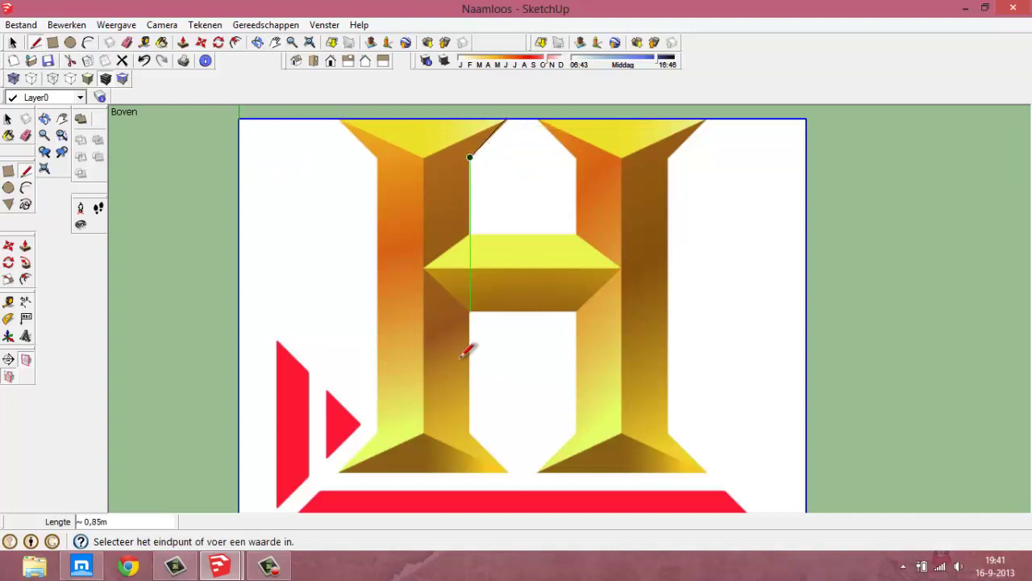
click(470, 433)
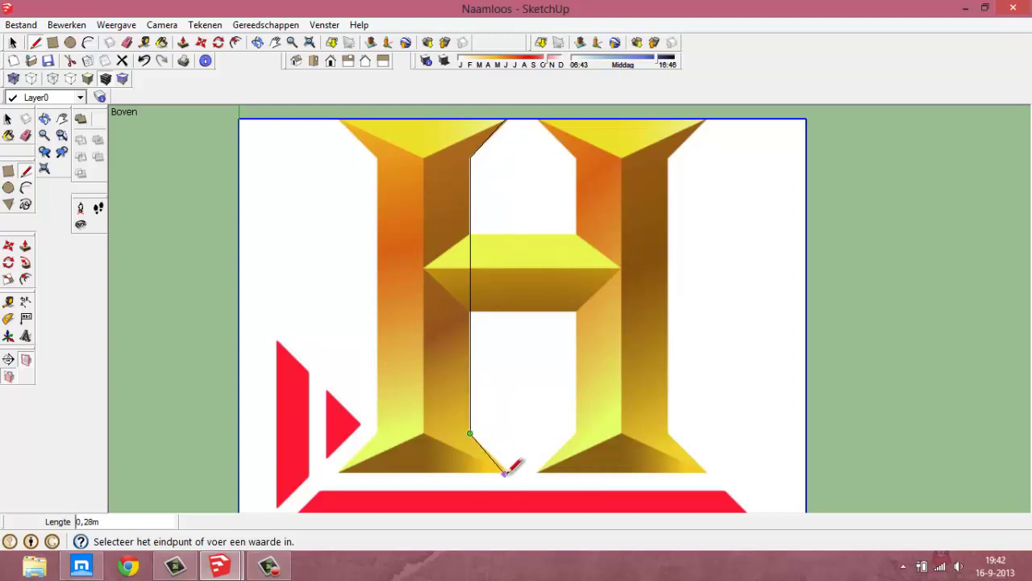
click(341, 469)
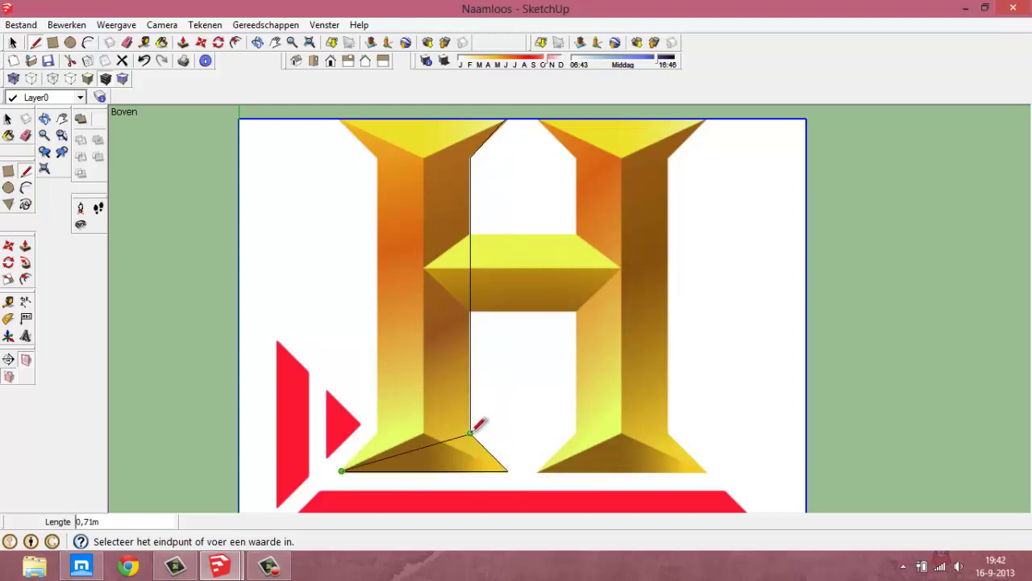
click(378, 157)
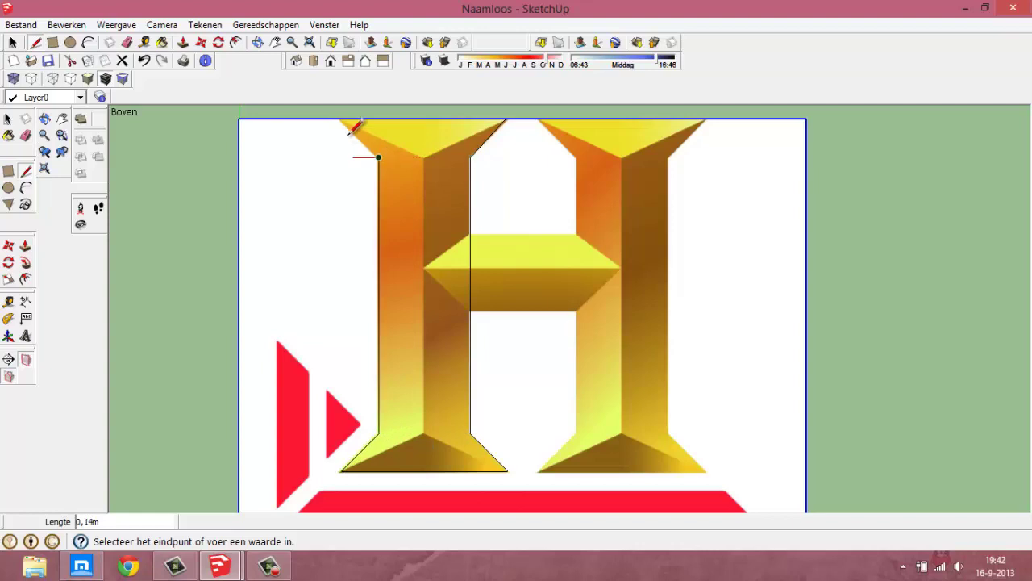
click(506, 118)
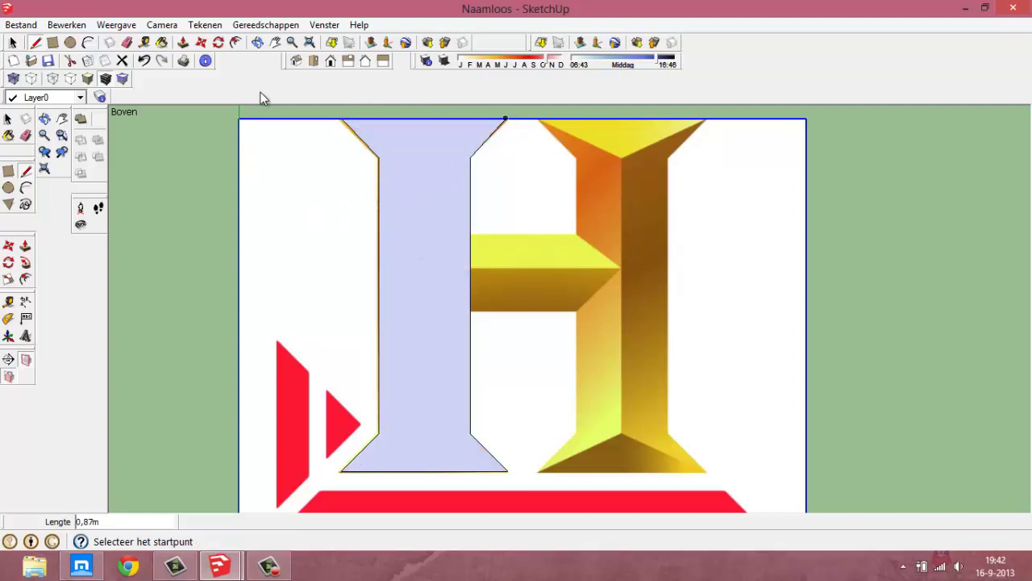
Push/Pull the post face up 0,10m in the angled 3D view
click(296, 60)
click(183, 42)
drag(481, 309, 473, 288)
text(0,)
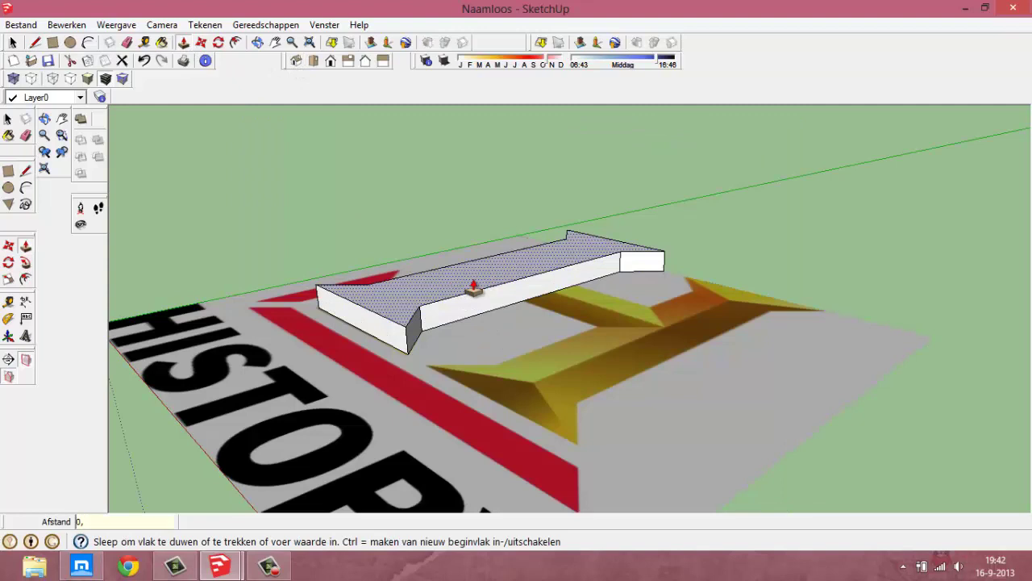
text(1)
key(Return)
In Top view, draw a centre line down the post and a triangle at its bottom end
click(313, 62)
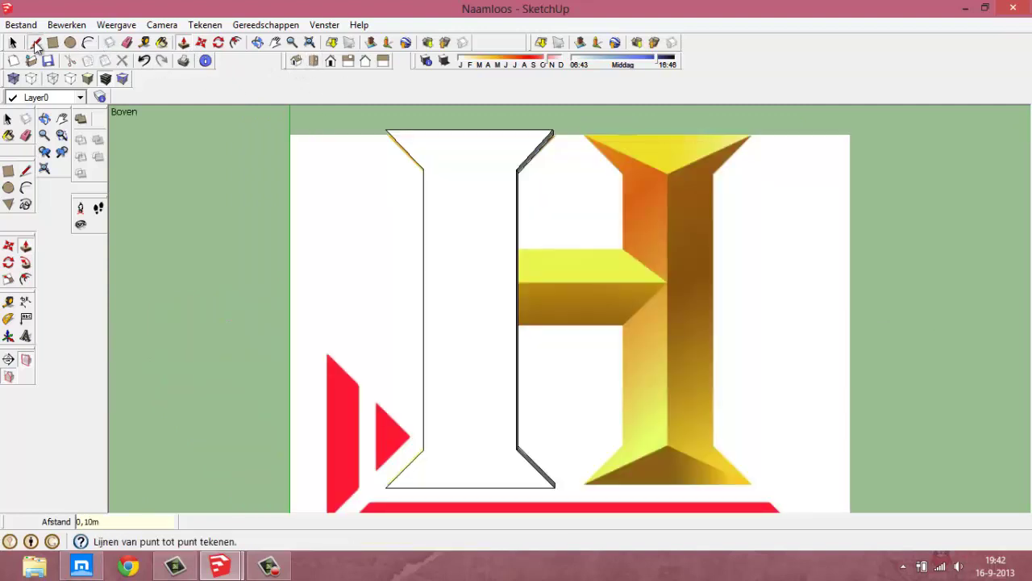
click(35, 42)
click(469, 130)
click(470, 487)
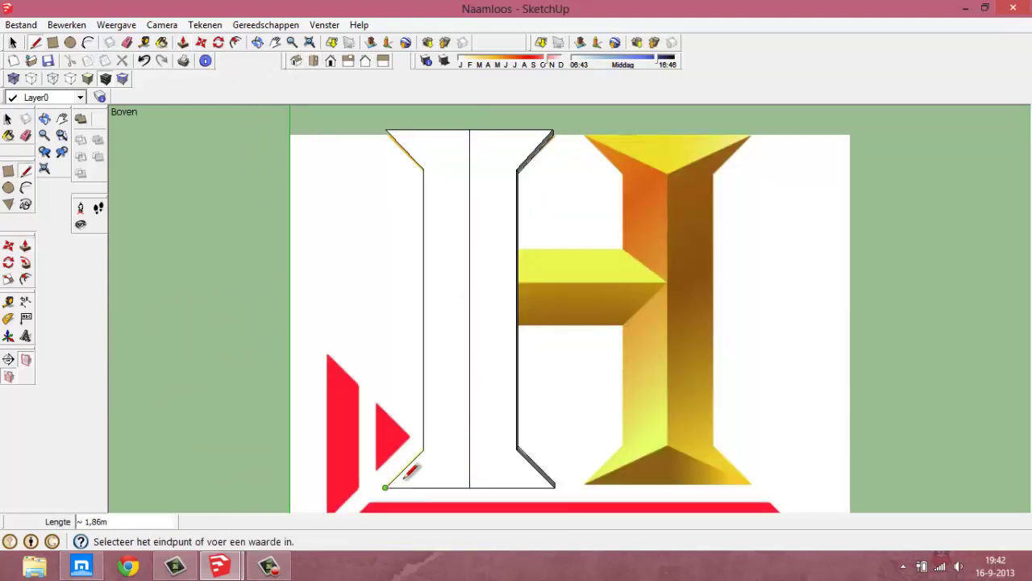
click(471, 447)
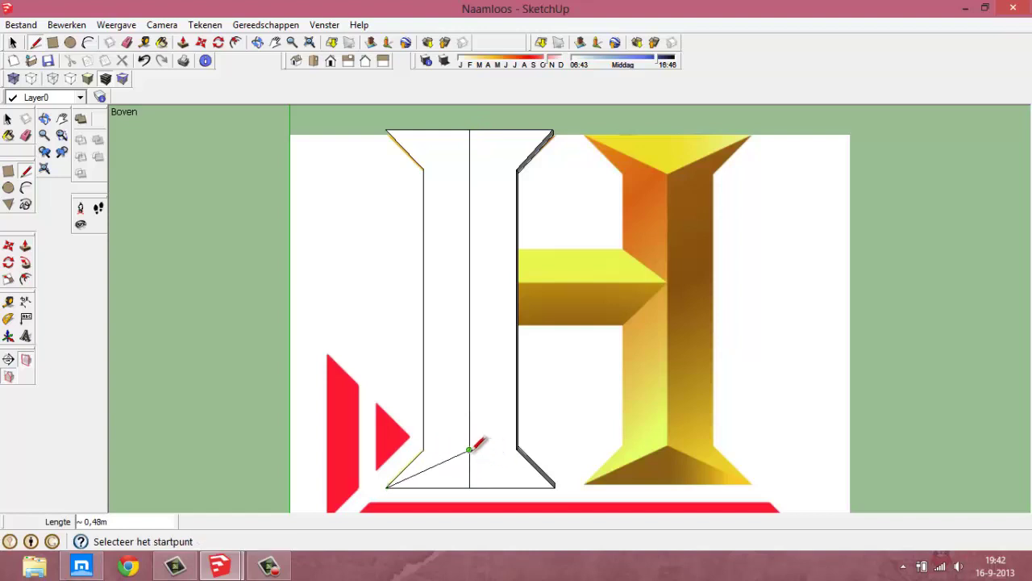
click(469, 450)
click(555, 486)
Draw the matching triangle at the post's top end and return to Iso view
click(553, 130)
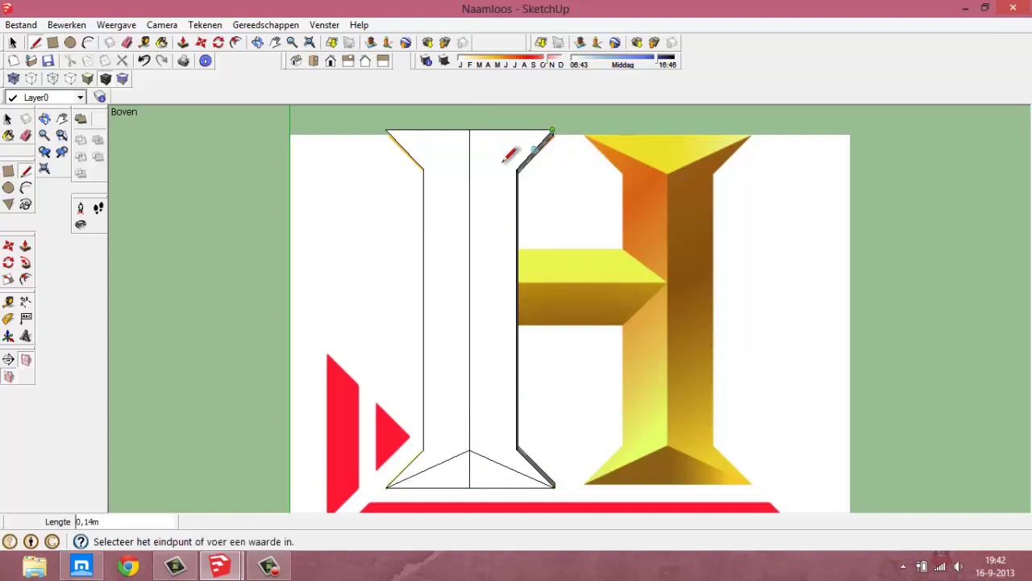
click(470, 168)
click(469, 167)
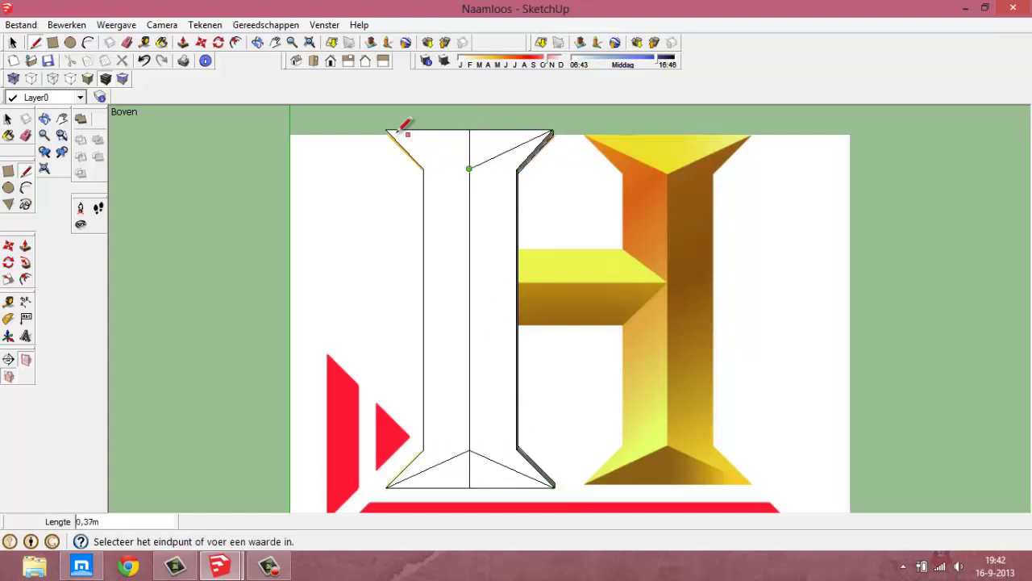
click(388, 130)
key(e)
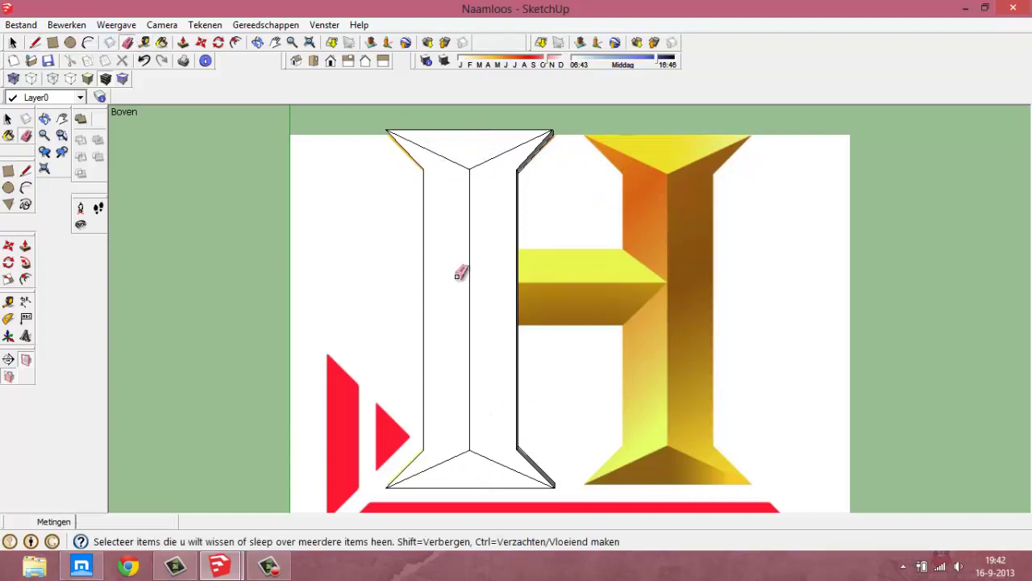
click(295, 64)
Try moving the ridge line up, orbit to check, then undo the attempt
key(m)
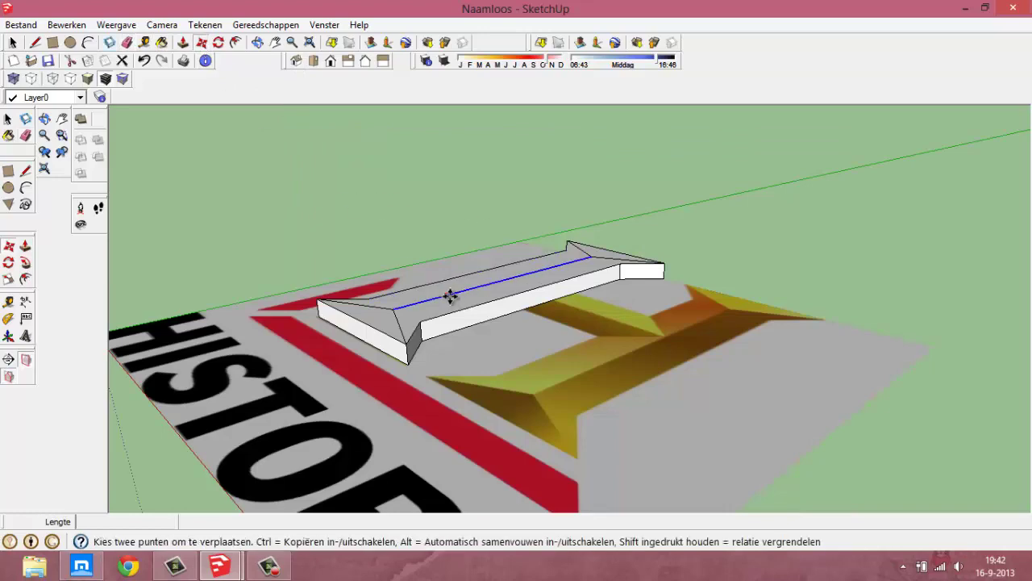
click(496, 281)
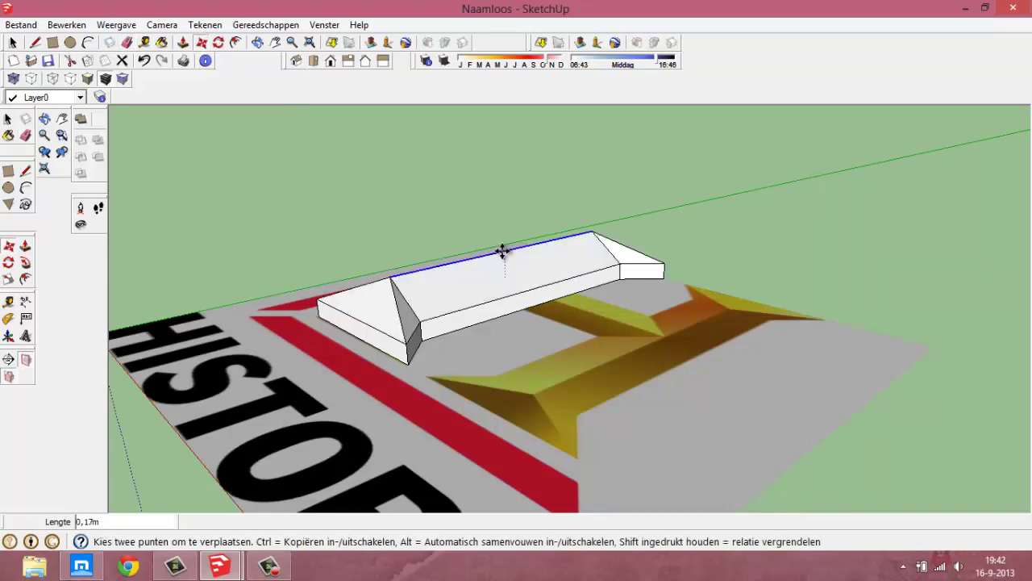
mouse_move(502, 251)
middle_down()
mouse_move(562, 355)
mouse_move(454, 260)
mouse_move(279, 184)
mouse_move(528, 311)
mouse_move(419, 194)
mouse_move(330, 169)
middle_up()
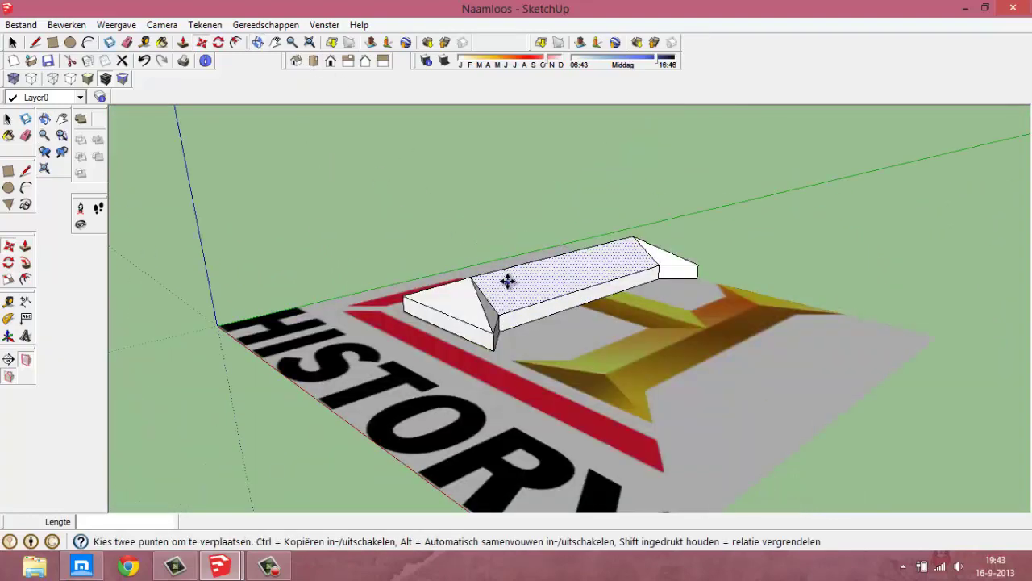
click(553, 257)
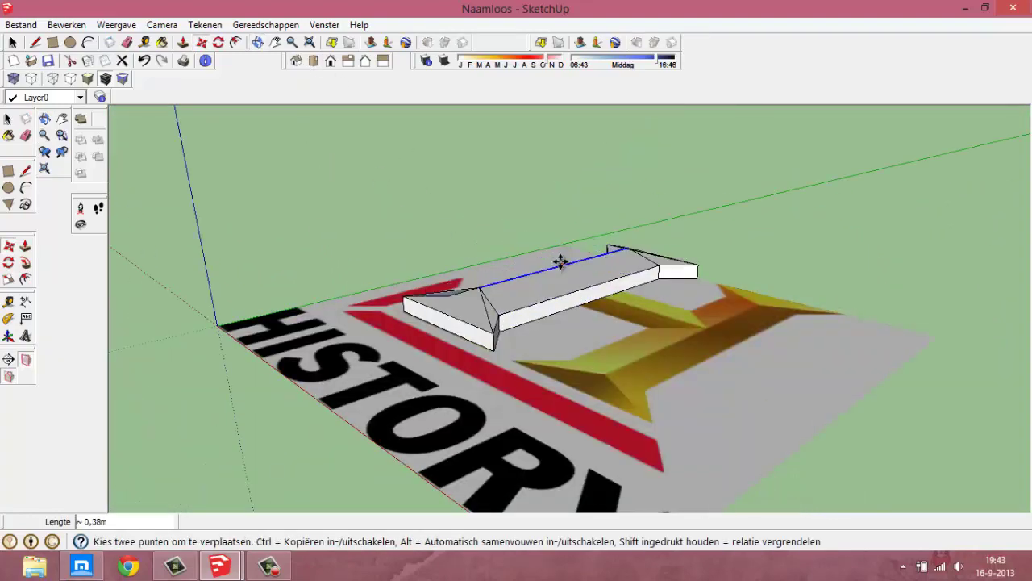
mouse_move(557, 260)
middle_down()
mouse_move(533, 422)
mouse_move(618, 449)
mouse_move(613, 275)
mouse_move(622, 339)
mouse_move(375, 103)
middle_up()
click(144, 61)
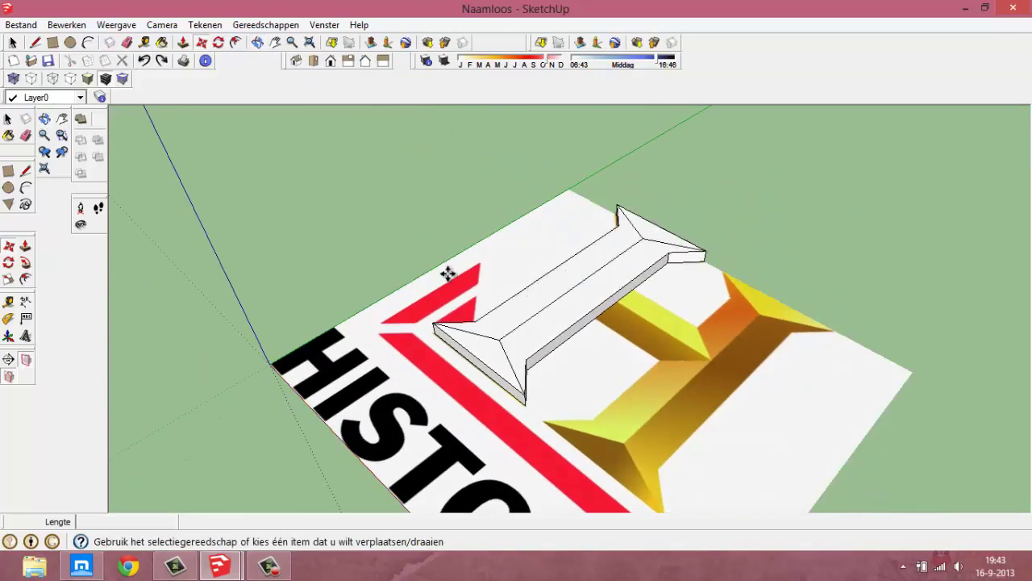
click(296, 61)
Raise the ridge line's midpoint about 0,18m to give the post a peaked top
click(522, 282)
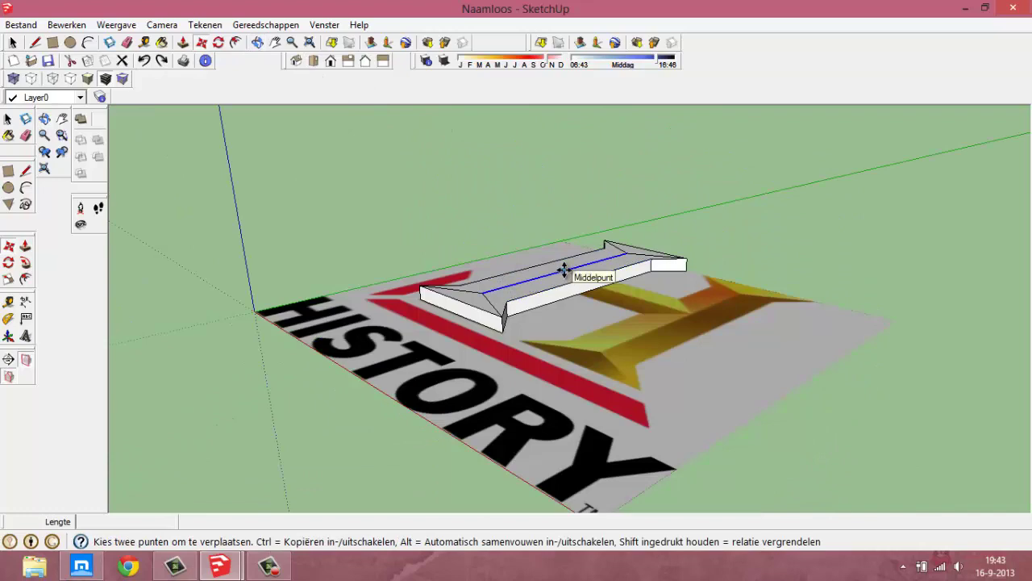
click(561, 257)
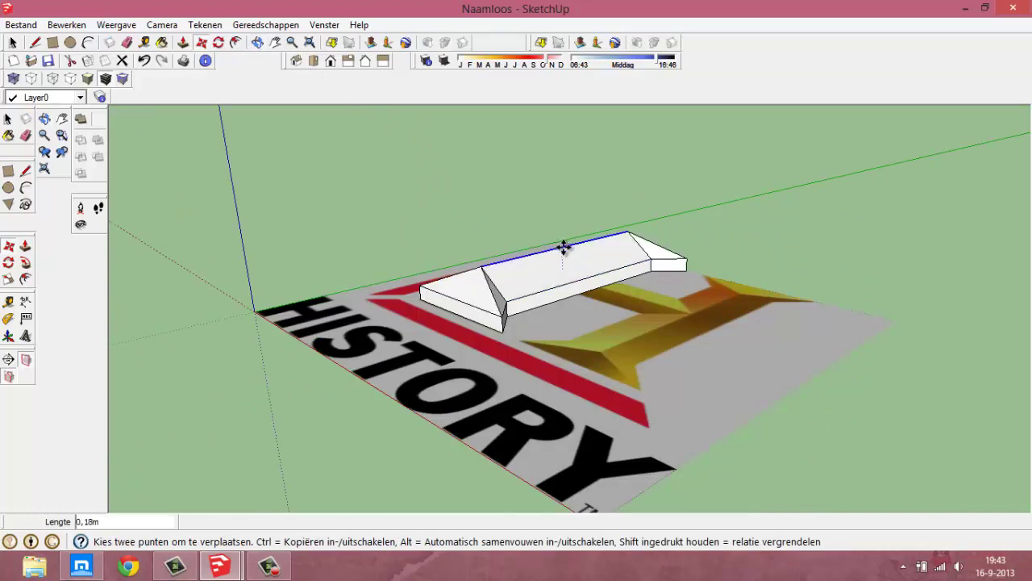
click(563, 247)
mouse_move(438, 207)
middle_down()
mouse_move(657, 350)
mouse_move(666, 444)
mouse_move(483, 323)
middle_up()
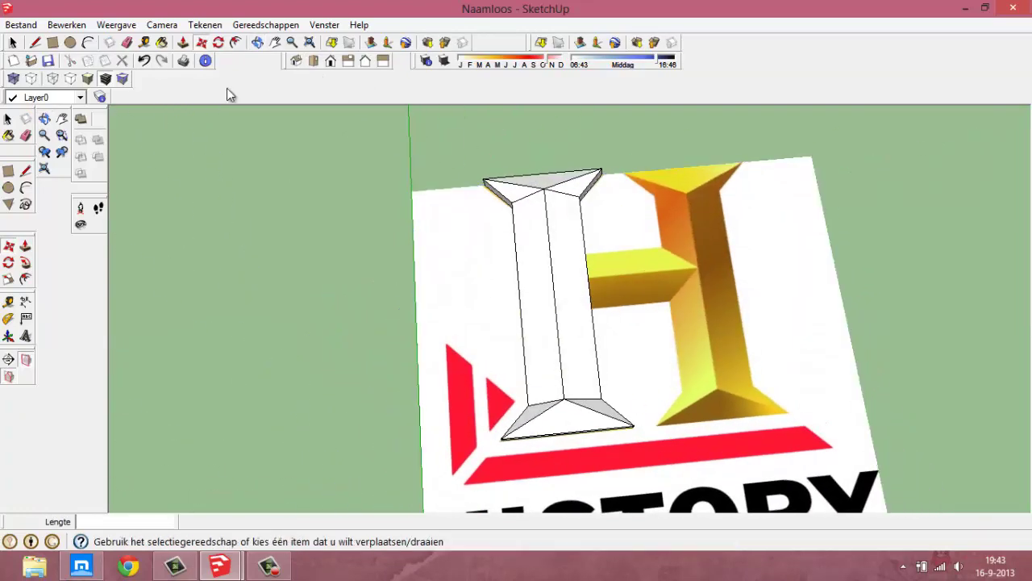
Select the bevelled pillar and Ctrl-copy it over to the H's right upright
click(12, 42)
drag(461, 150, 687, 438)
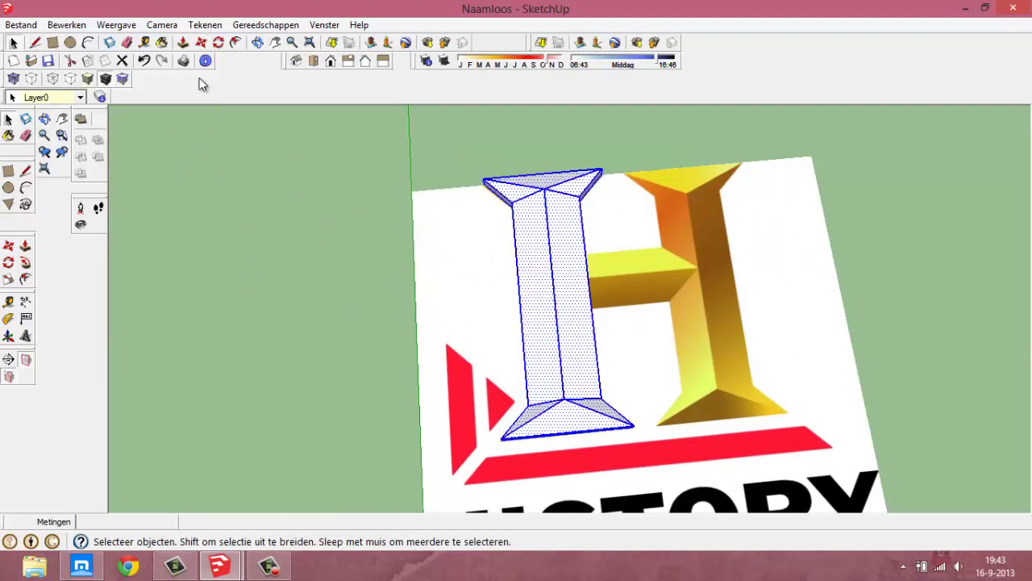
click(201, 42)
key(ctrl)
click(546, 285)
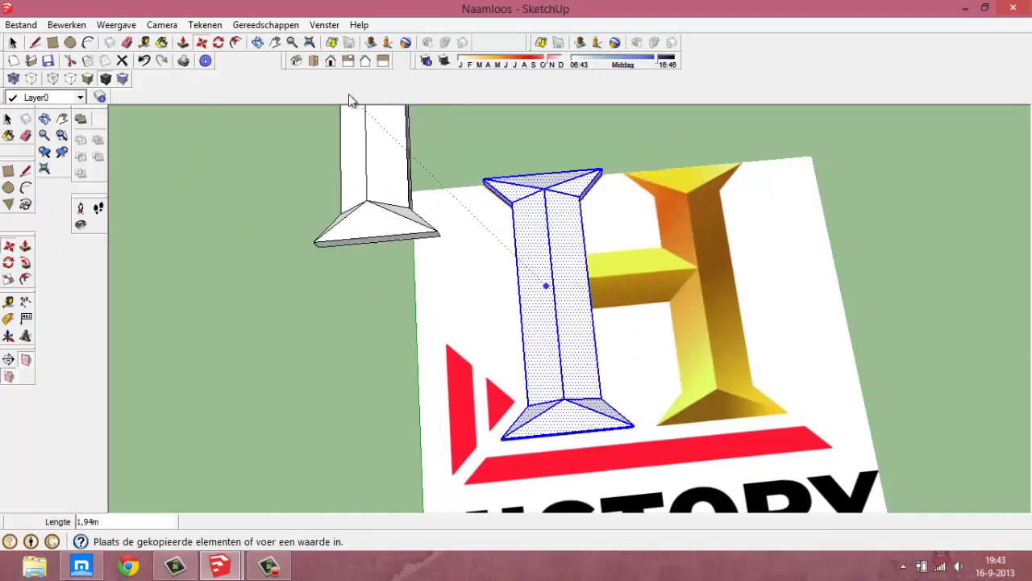
click(314, 61)
click(640, 300)
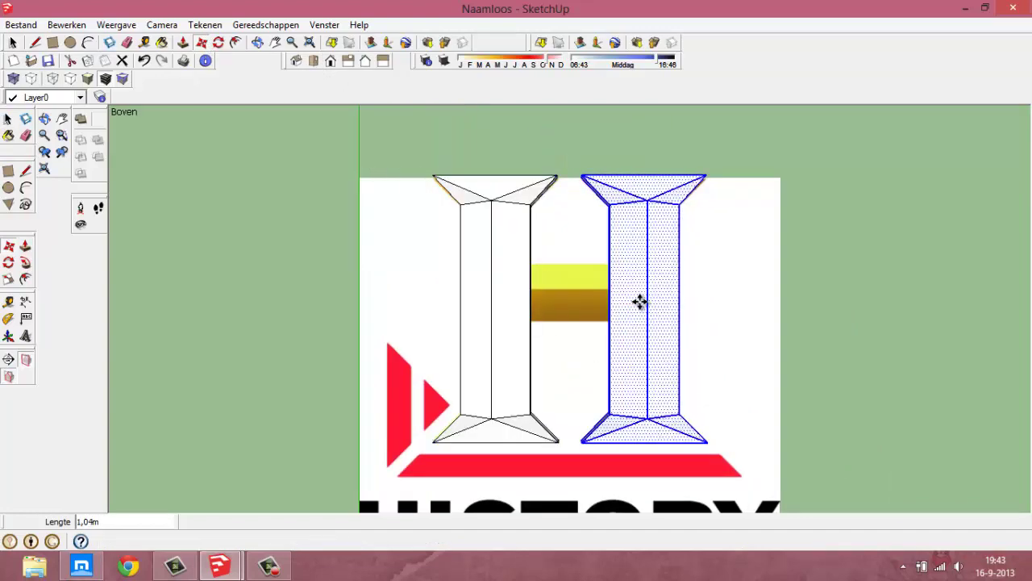
Undo a misplaced extra move of the copy and clear the selection
click(890, 301)
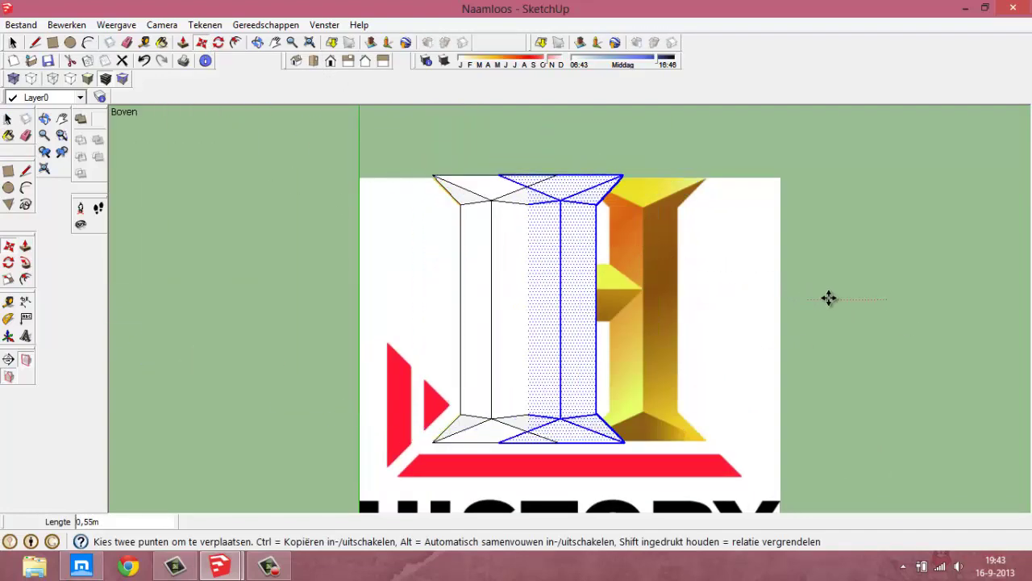
click(947, 299)
click(146, 63)
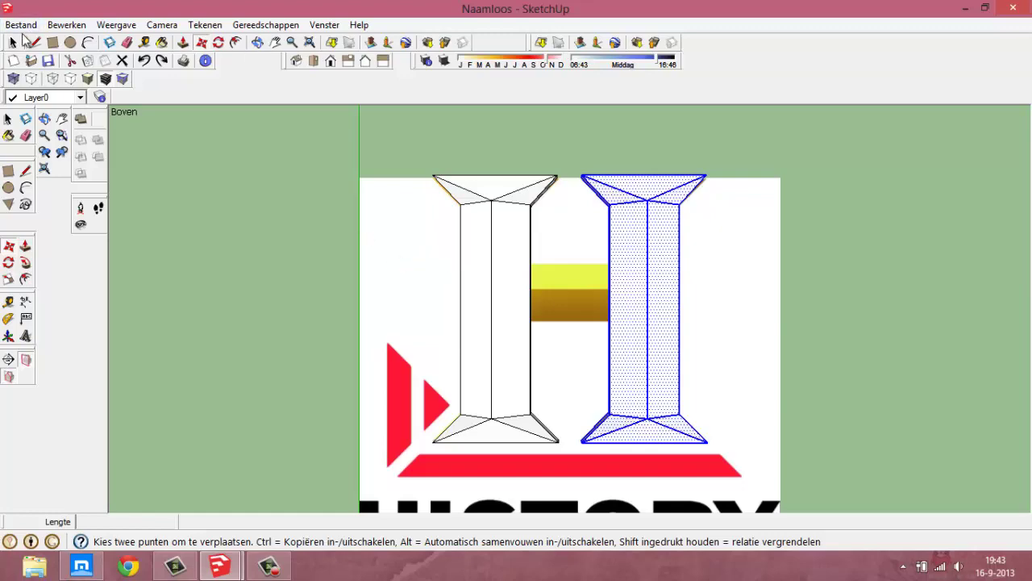
click(22, 38)
click(250, 272)
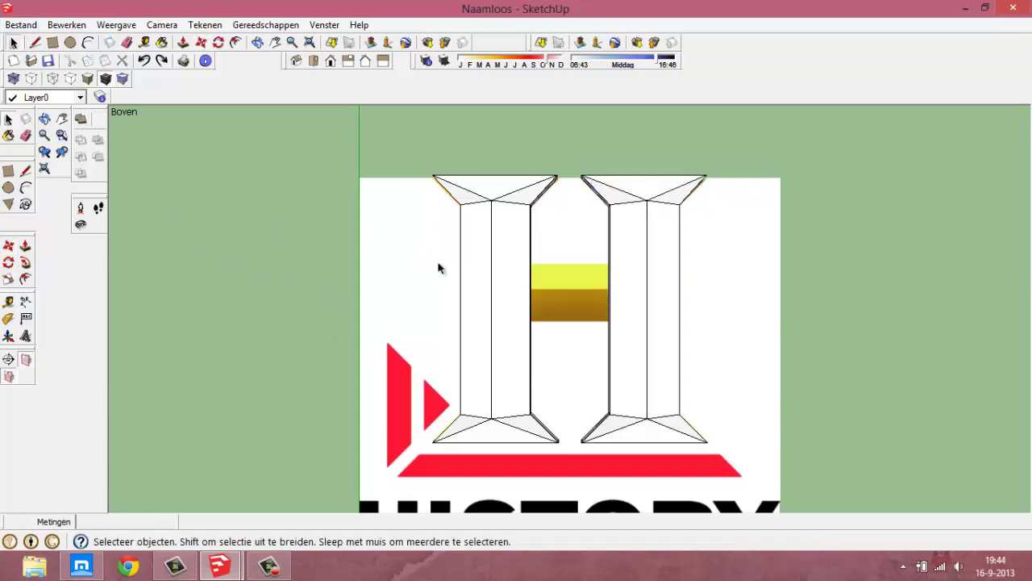
Draw a short edge at the pillar's base to close off the crossbar face
click(296, 60)
scroll(579, 310, up, 5)
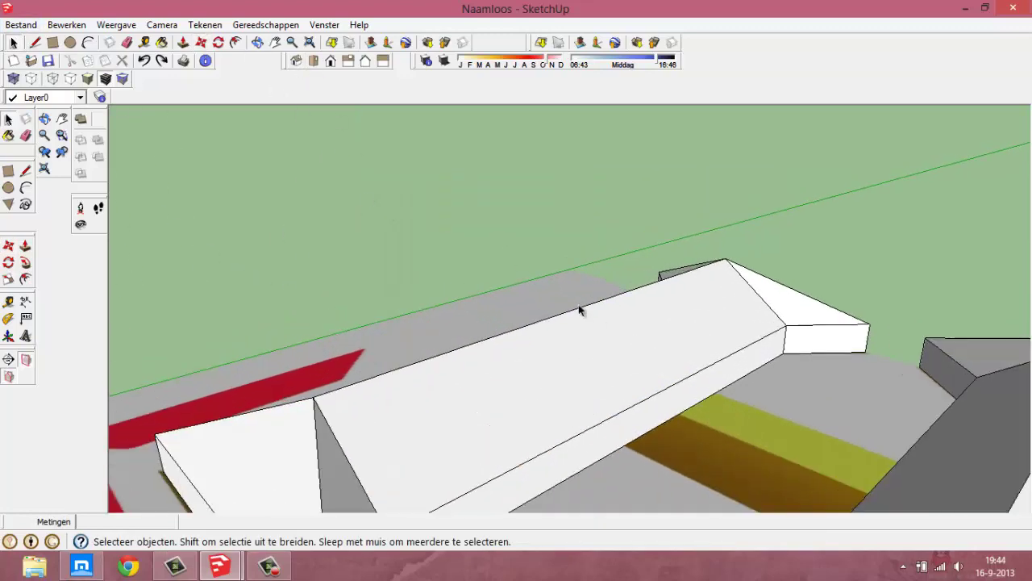
click(275, 42)
drag(449, 245, 303, 208)
click(35, 42)
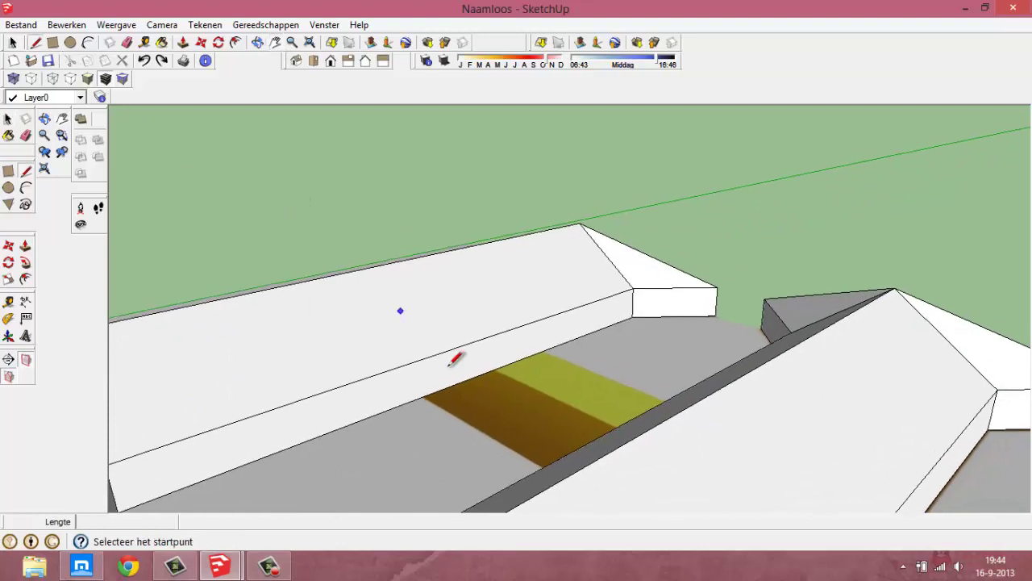
click(422, 396)
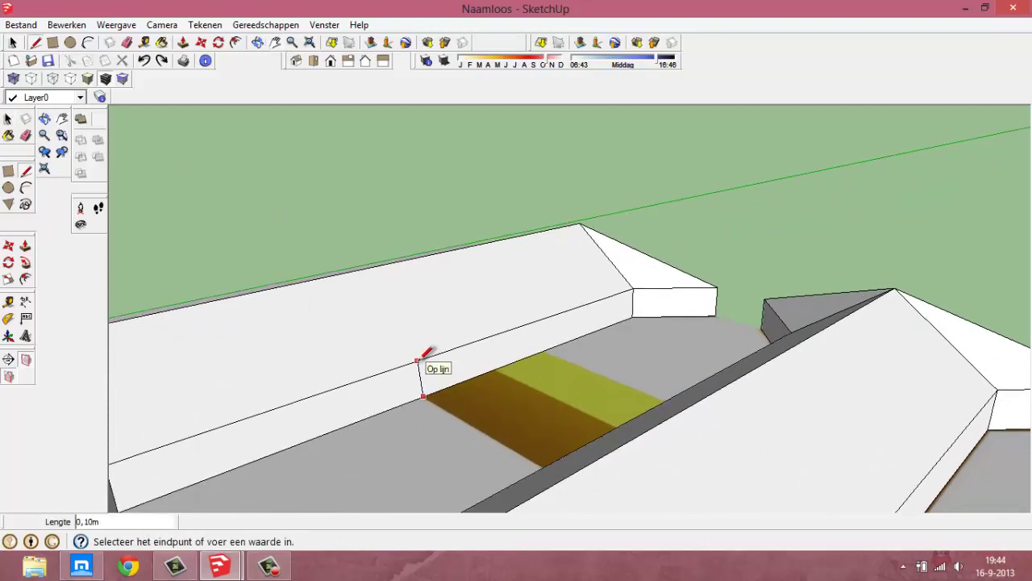
click(420, 359)
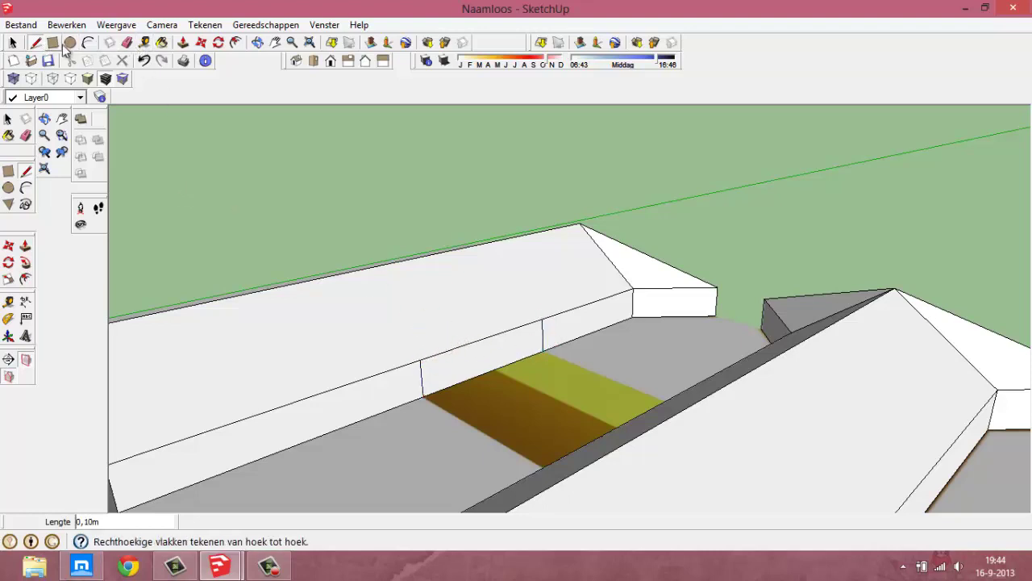
Push/Pull the crossbar face upward and orbit to inspect the block
key(p)
click(516, 408)
click(648, 452)
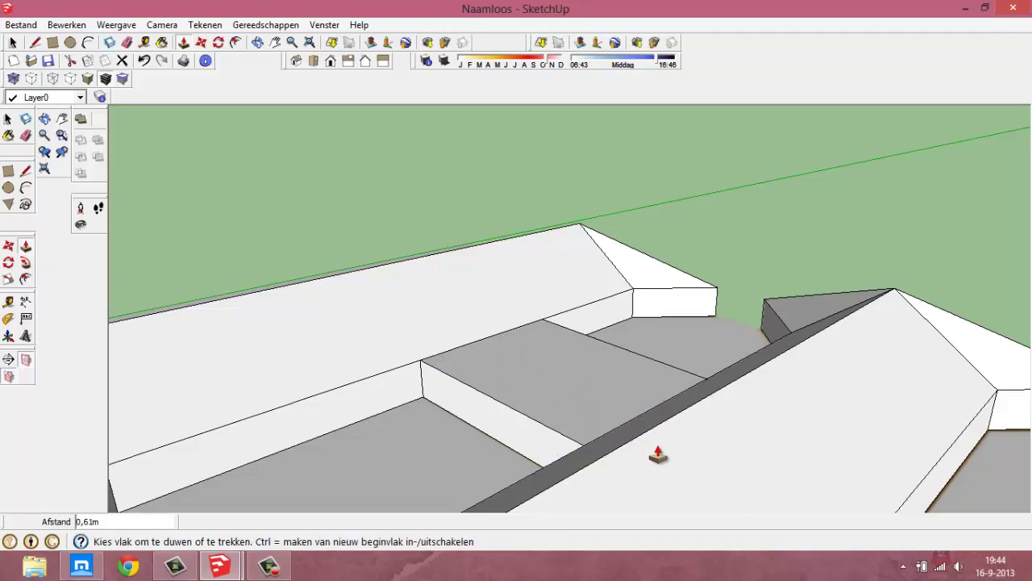
middle_drag(649, 452, 526, 293)
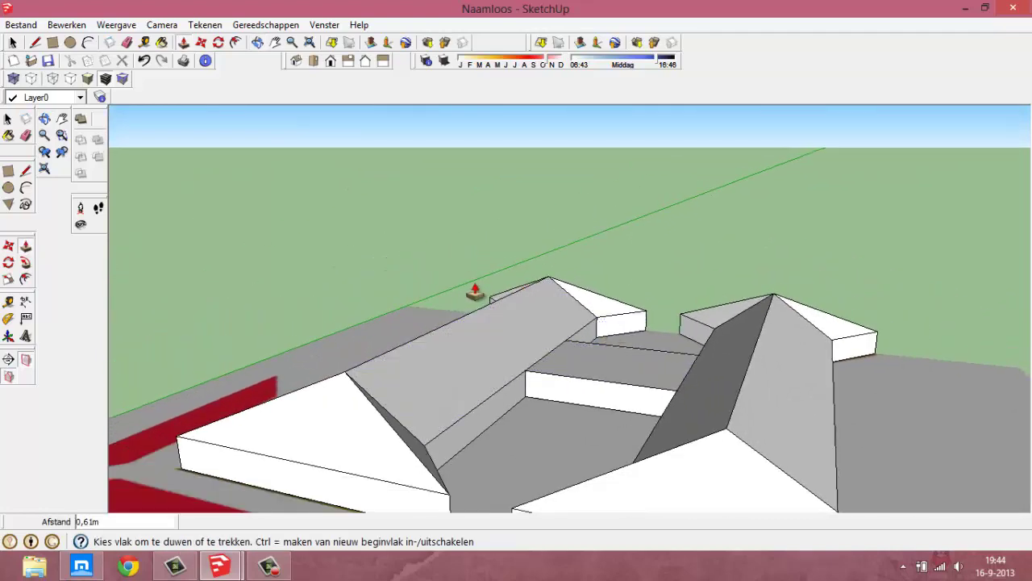
scroll(476, 292, up, 2)
scroll(482, 305, up, 2)
mouse_move(482, 305)
middle_down()
mouse_move(513, 449)
mouse_move(553, 396)
middle_up()
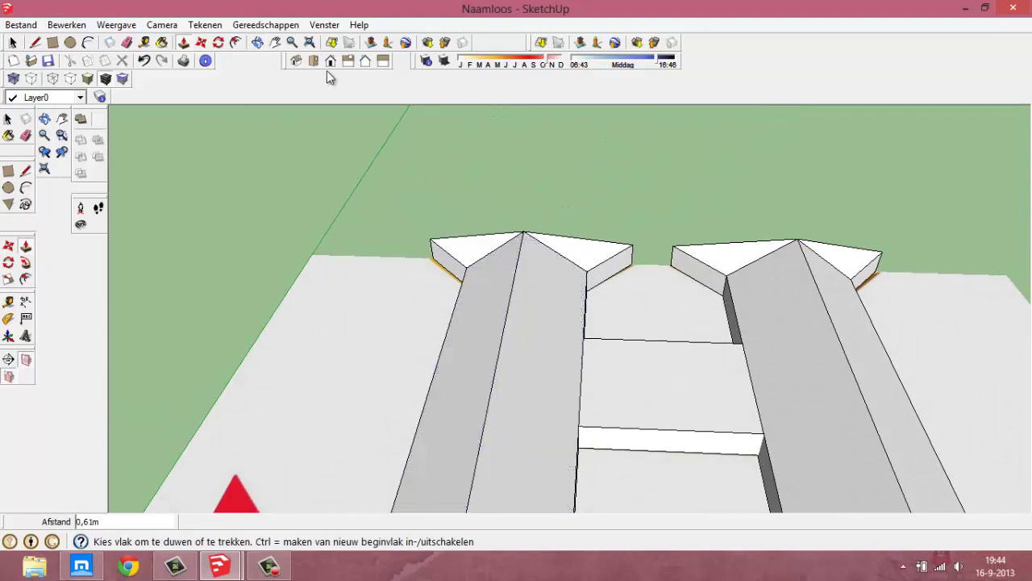
Draw a line across the crossbar in Top view, then undo it and the raised block
click(313, 60)
click(35, 43)
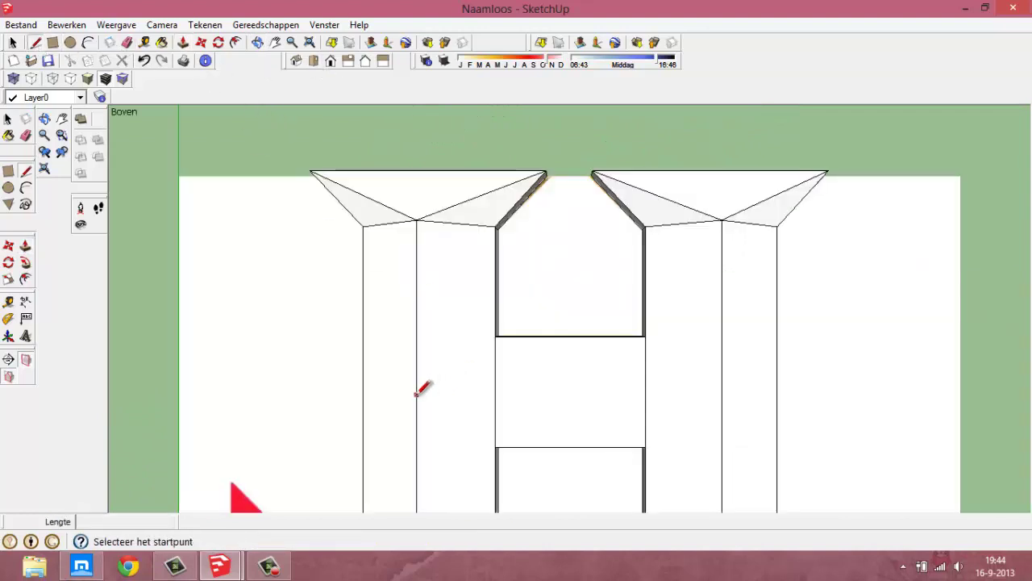
click(496, 392)
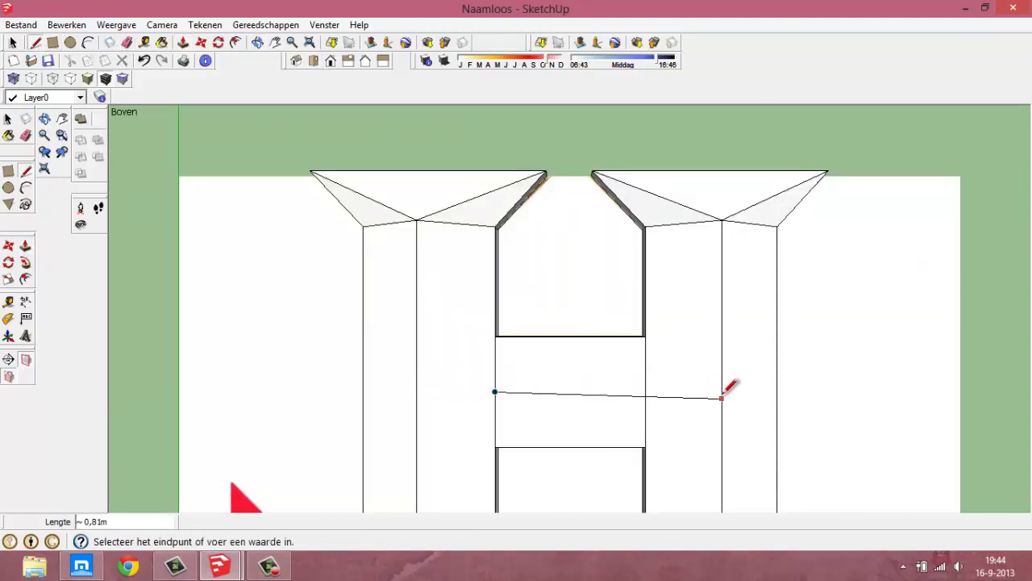
scroll(722, 398, up, 1)
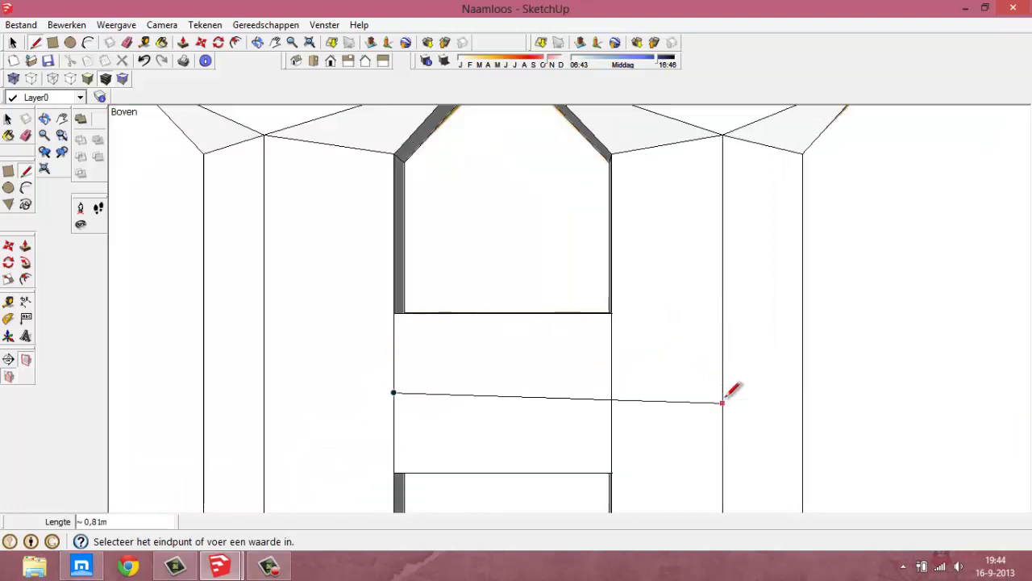
click(722, 402)
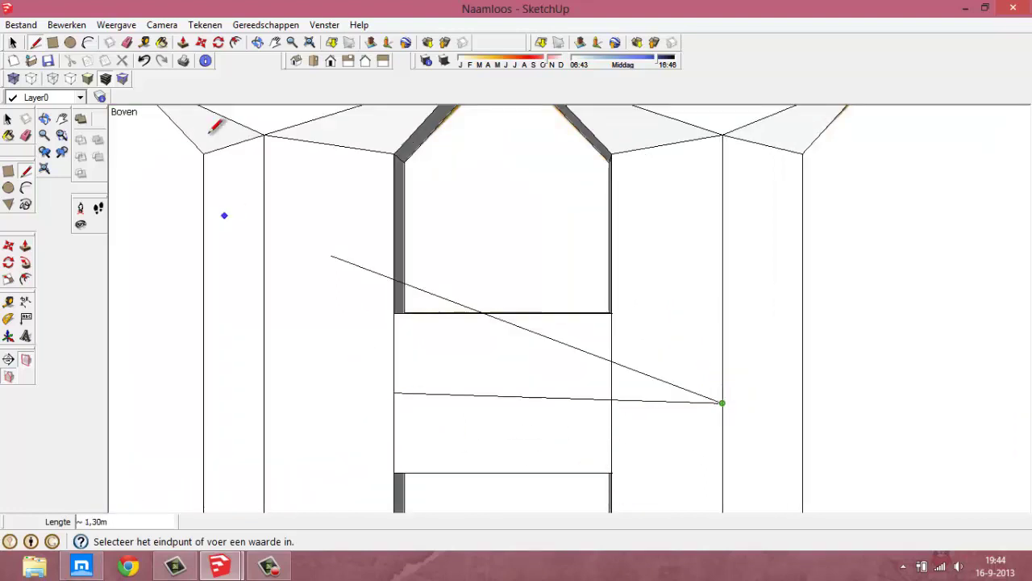
click(143, 60)
click(144, 61)
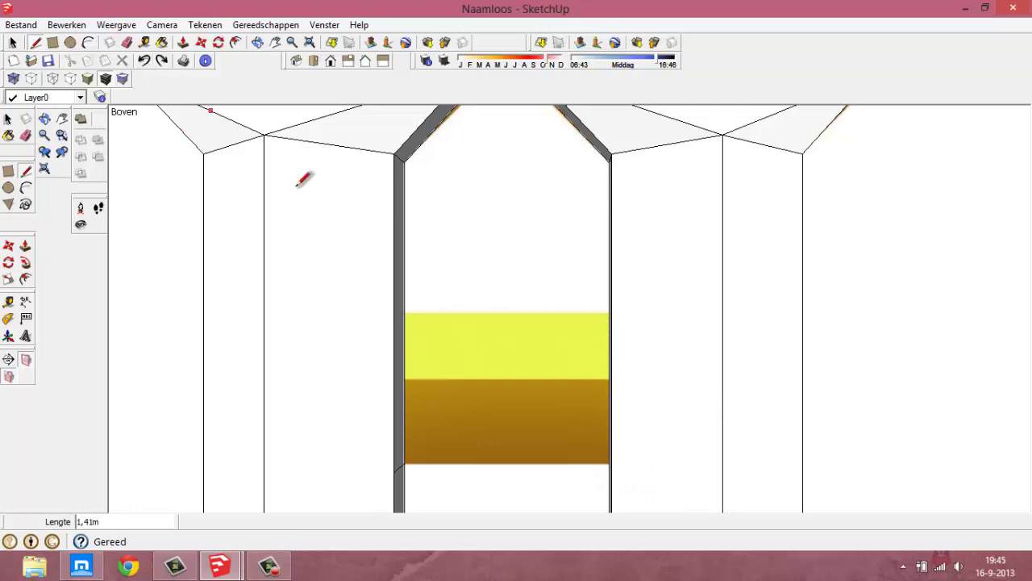
Push/Pull the recessed crossbar face up 0,62m, level with the pillars
mouse_move(339, 161)
middle_down()
mouse_move(346, 216)
mouse_move(359, 206)
middle_up()
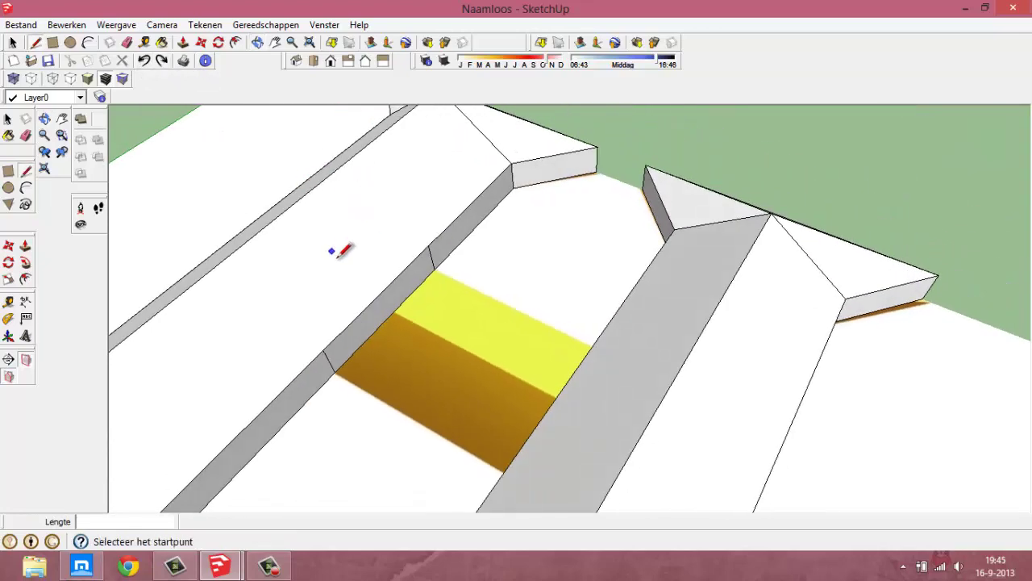
mouse_move(341, 251)
middle_down()
mouse_move(295, 301)
mouse_move(240, 299)
mouse_move(834, 267)
mouse_move(317, 123)
middle_up()
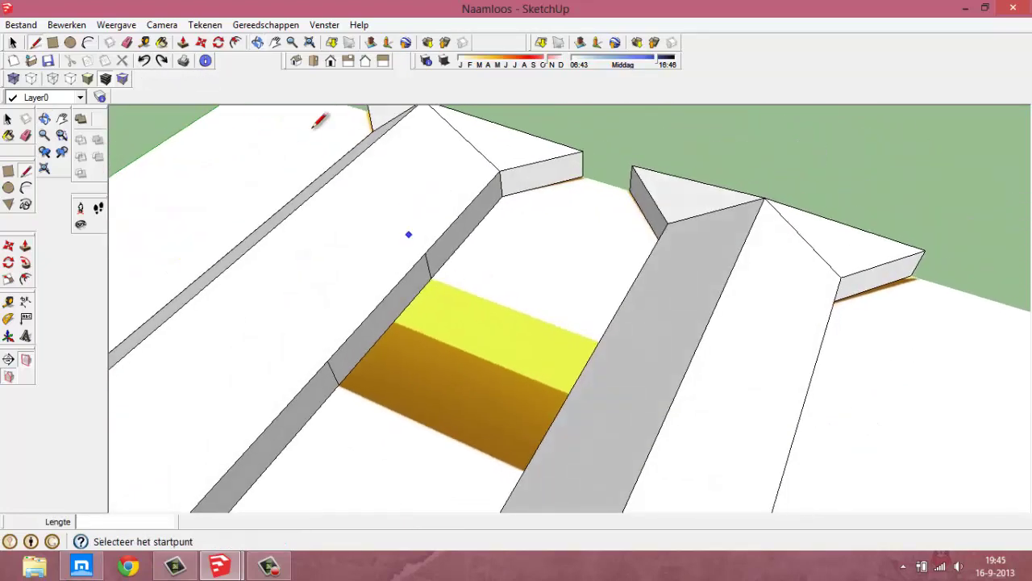
click(183, 42)
click(484, 323)
click(604, 409)
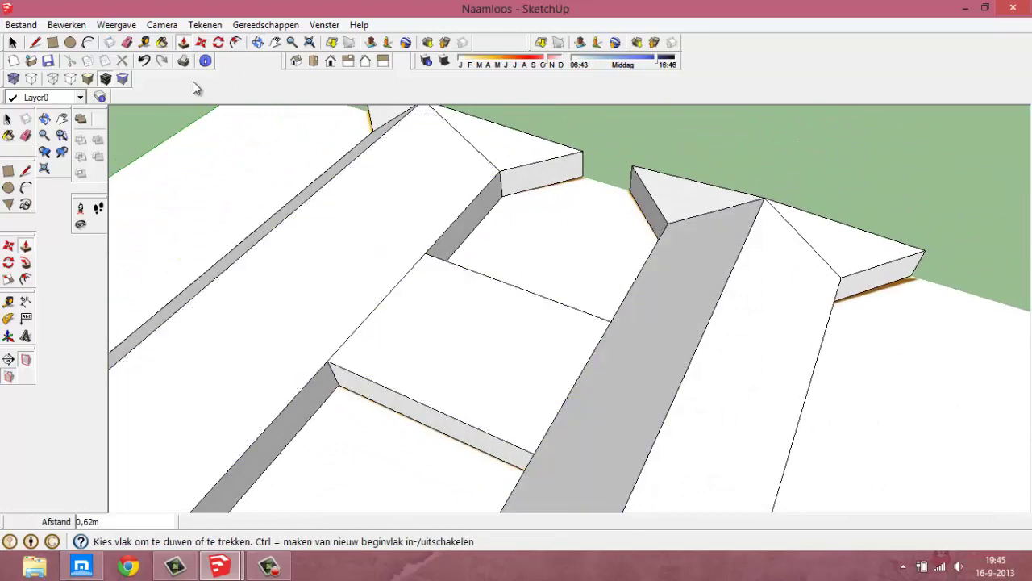
click(313, 61)
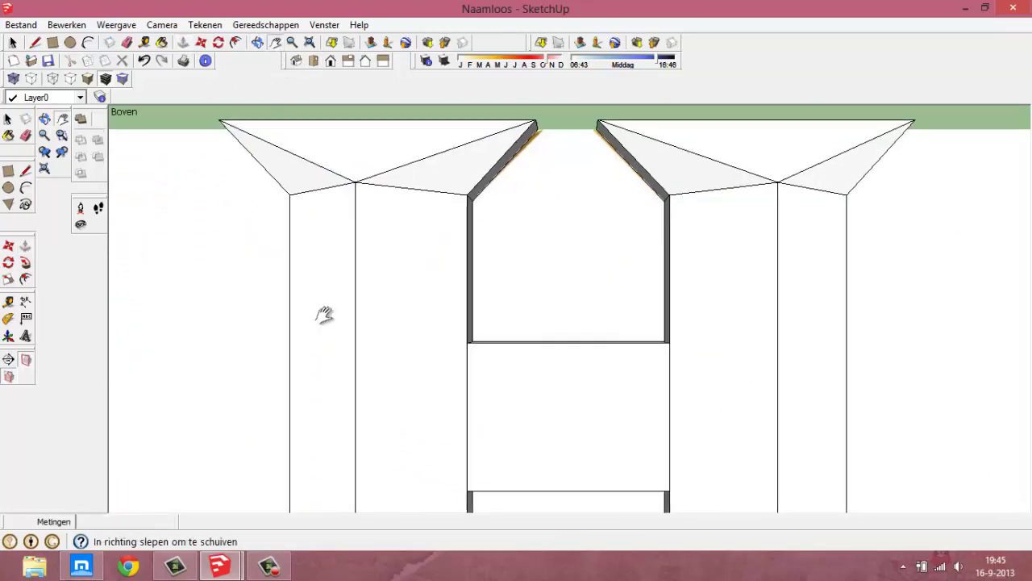
Draw a centre ridge line across the crossbar and an edge to its lower left corner
shift+middle_drag(322, 314, 297, 242)
click(35, 44)
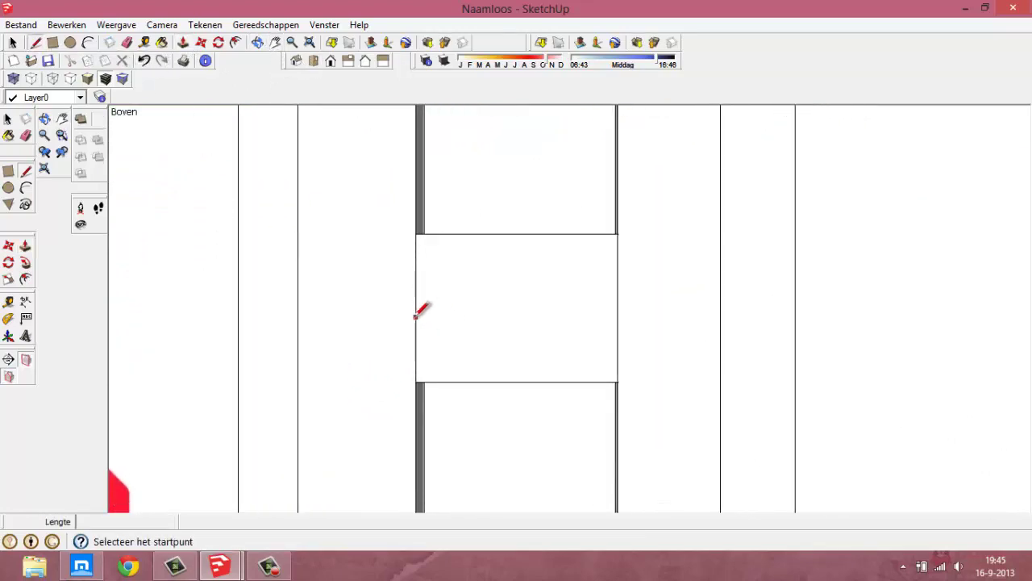
click(417, 307)
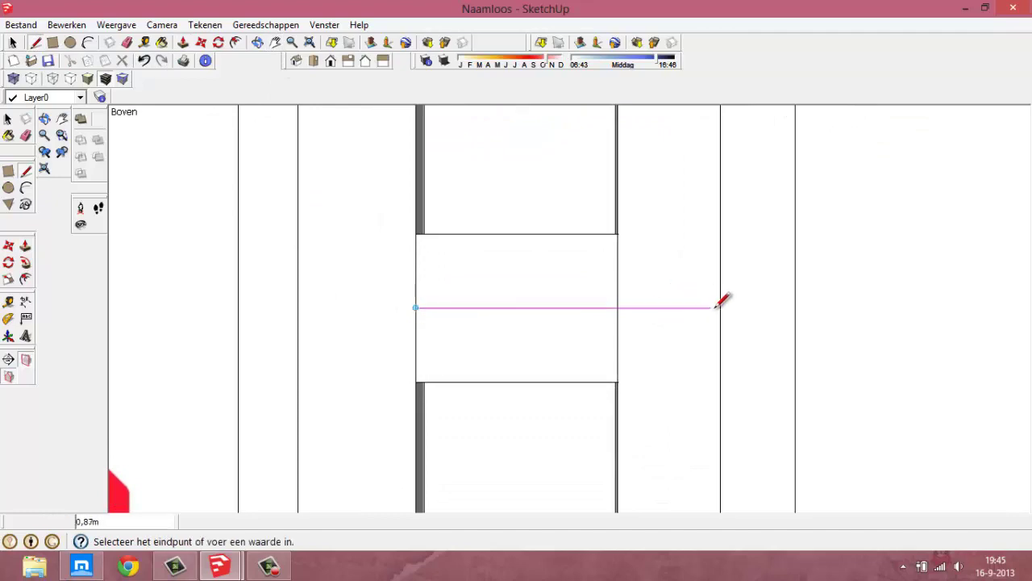
click(721, 307)
click(299, 307)
middle_drag(526, 219, 311, 267)
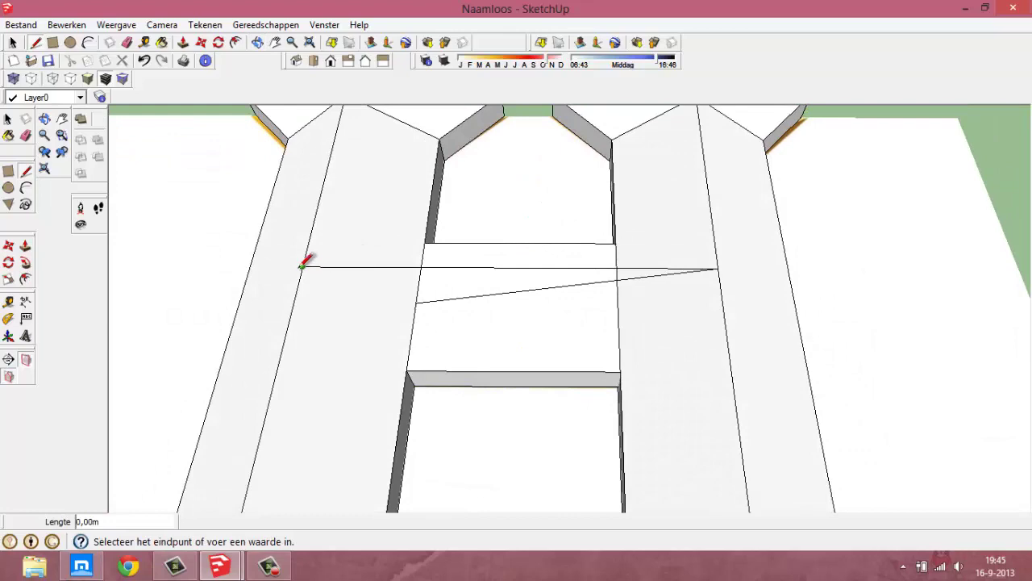
click(407, 372)
Draw diagonal bevel edges at both ends of the crossbar
click(717, 267)
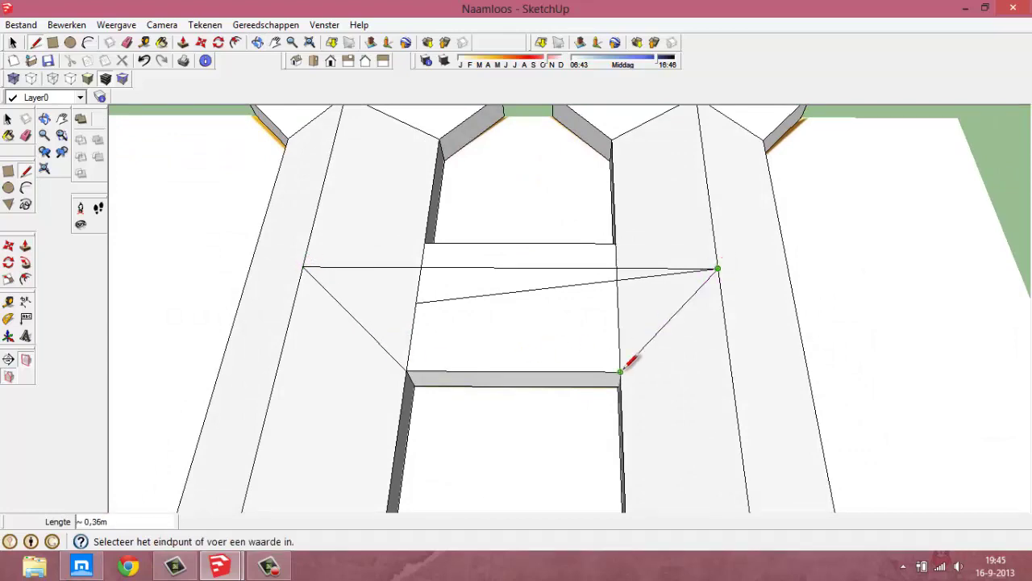
click(620, 373)
mouse_move(530, 334)
middle_down()
mouse_move(755, 297)
mouse_move(460, 202)
middle_up()
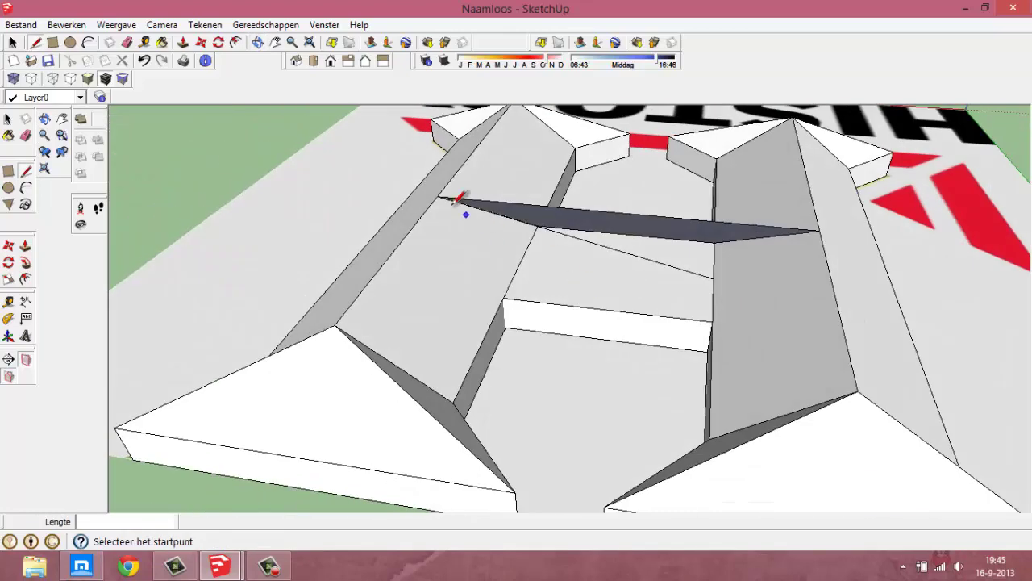
click(438, 197)
click(503, 298)
Close the dark broken face on the right pillar with a new edge and view the whole H
click(712, 320)
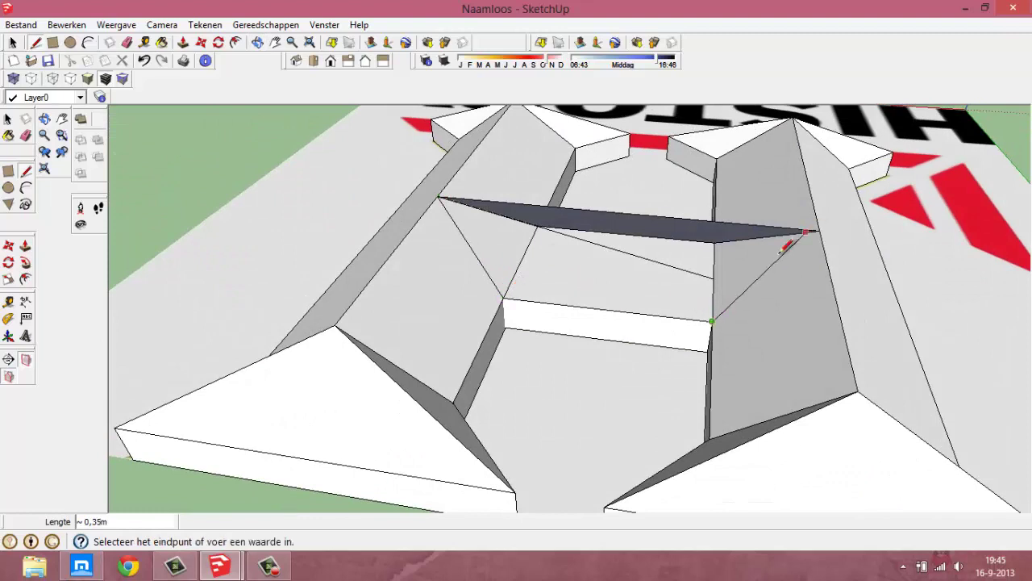
click(615, 286)
key(ctrl+z)
key(e)
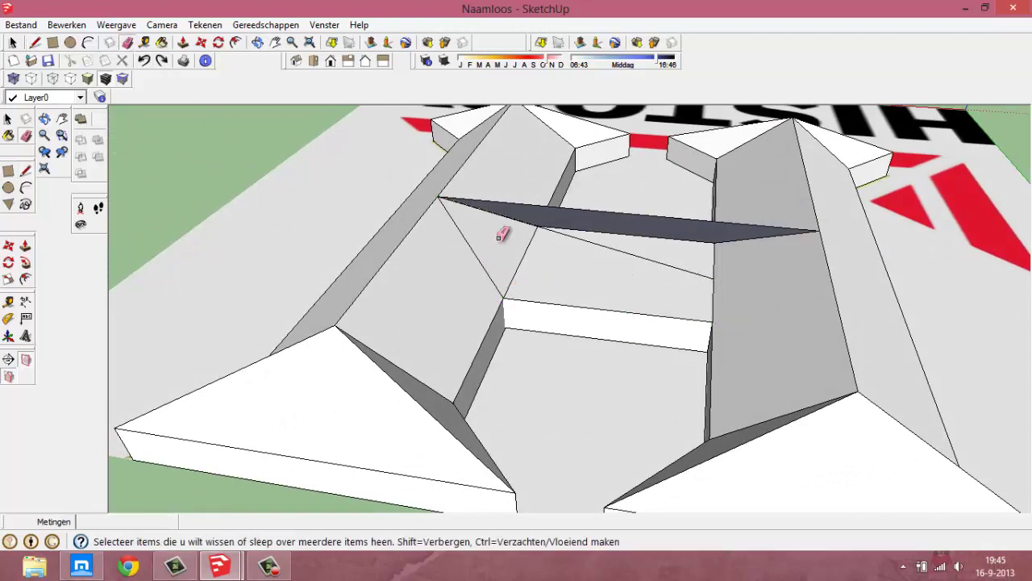
key(l)
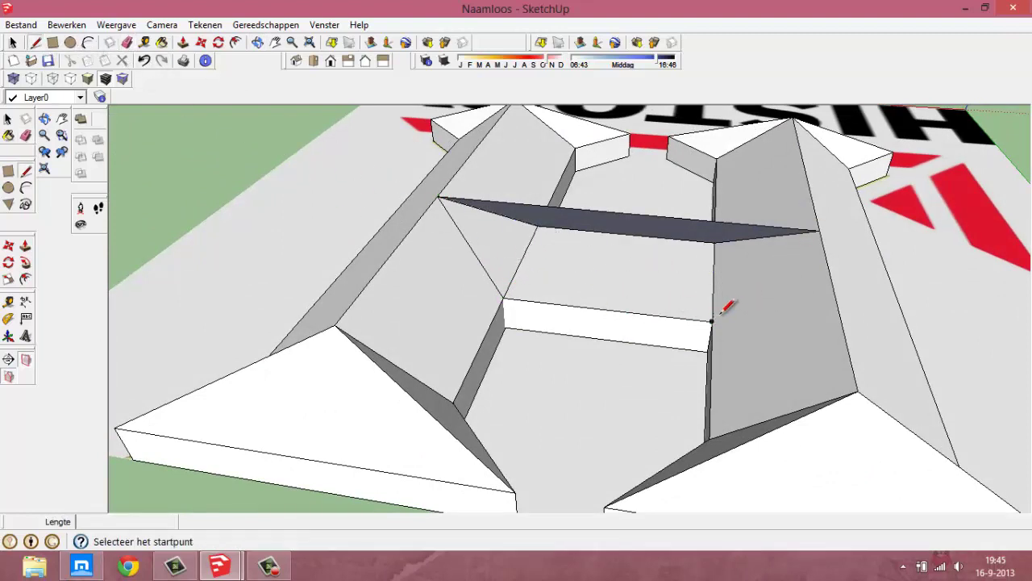
click(711, 321)
click(818, 231)
mouse_move(501, 218)
middle_down()
mouse_move(818, 345)
mouse_move(334, 88)
middle_up()
In Top view, trace the red arrow's outer triangle as a face
click(314, 64)
key(h)
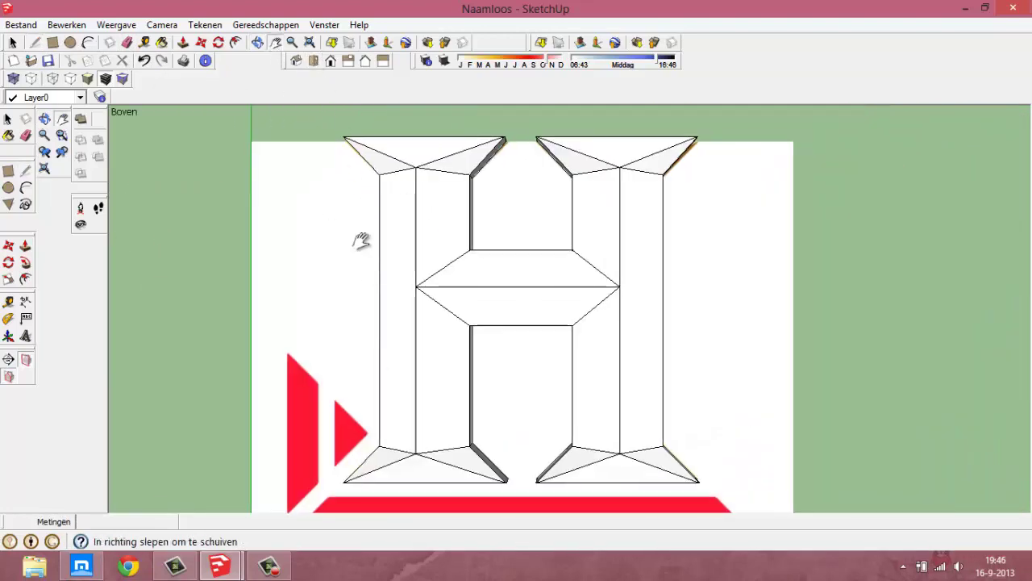
drag(359, 239, 355, 208)
click(35, 41)
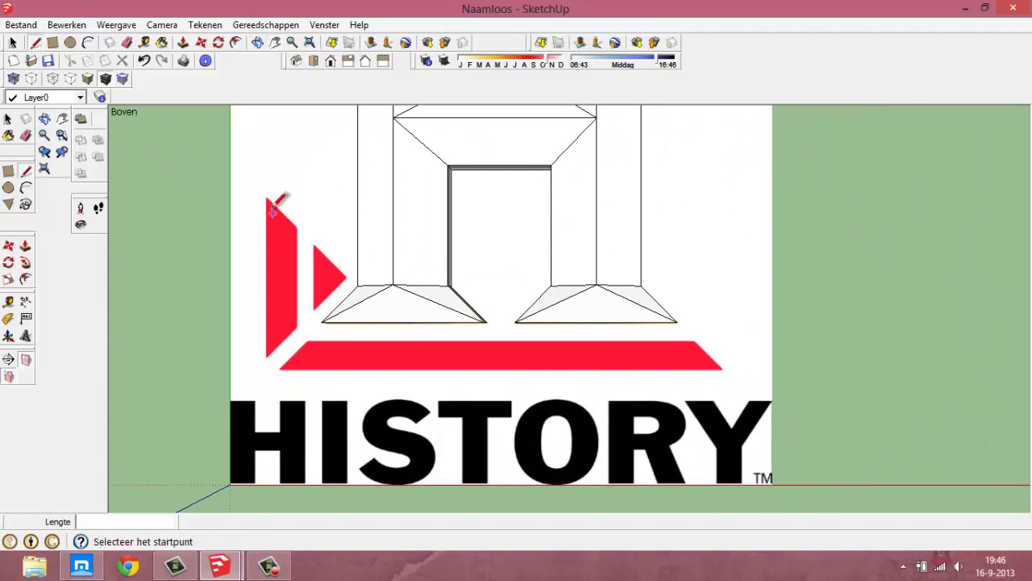
click(267, 197)
click(347, 275)
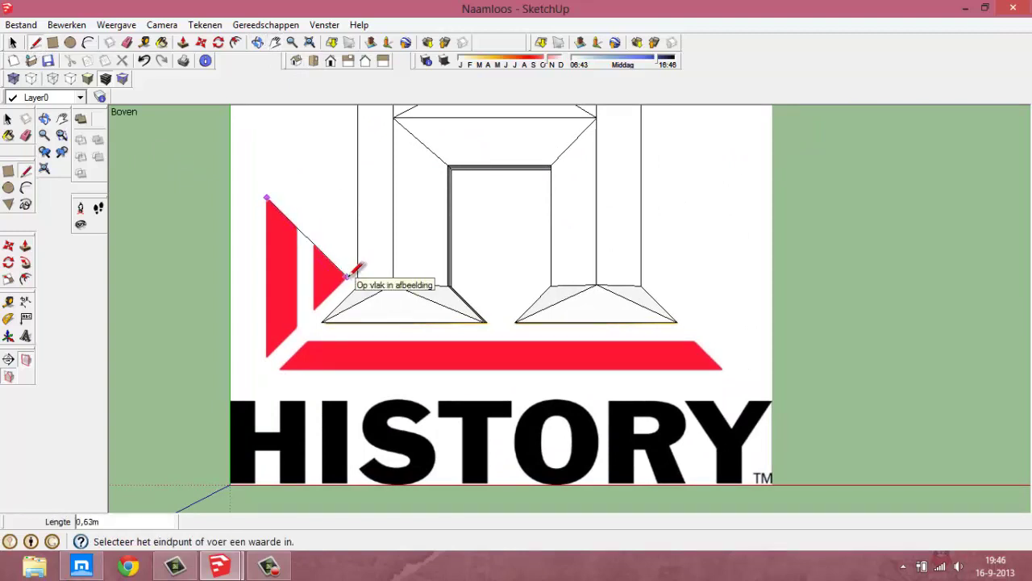
click(266, 356)
click(267, 198)
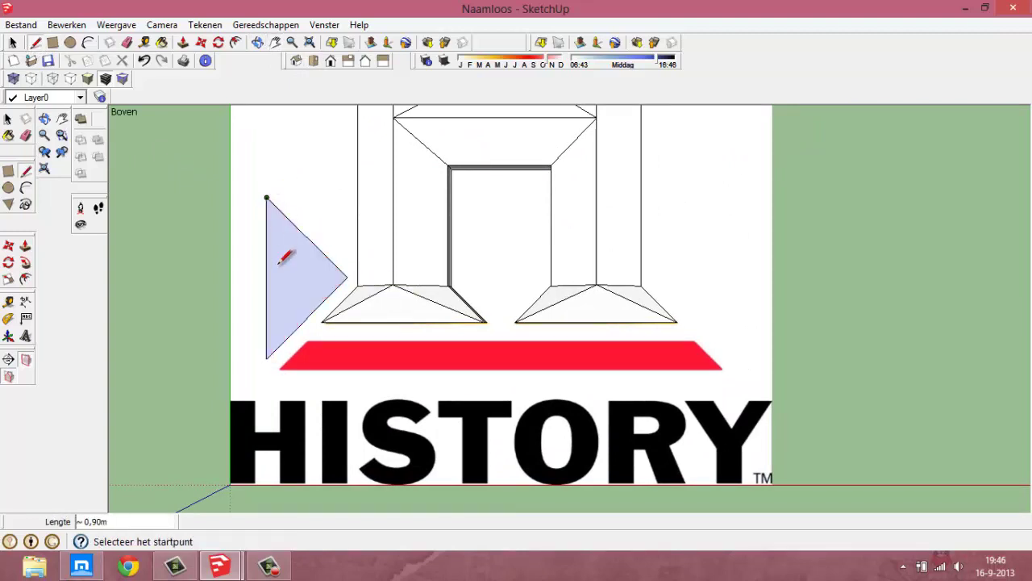
Move the triangle face up off the red arrow and pan back to the H
key(m)
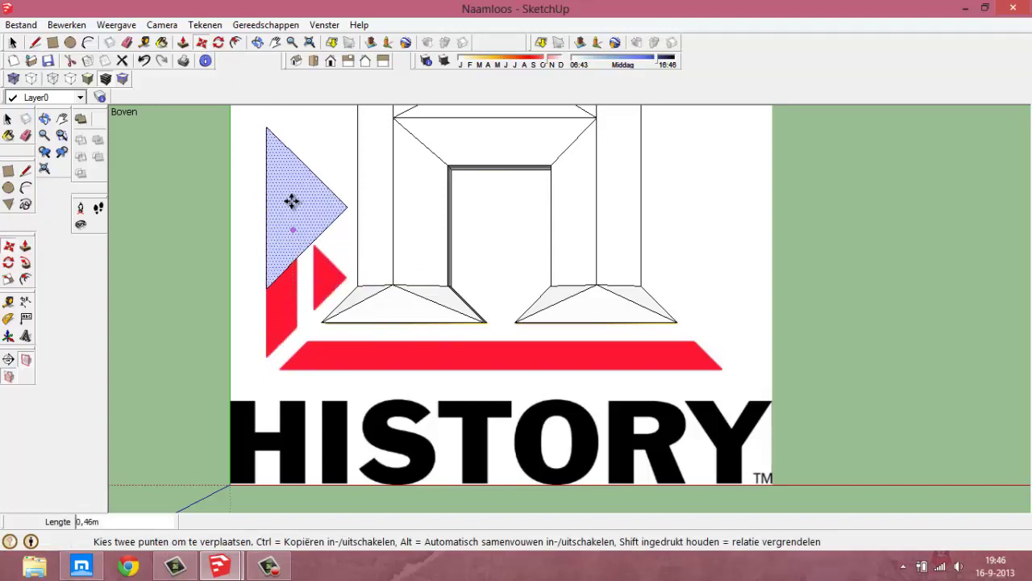
drag(292, 299, 293, 141)
key(h)
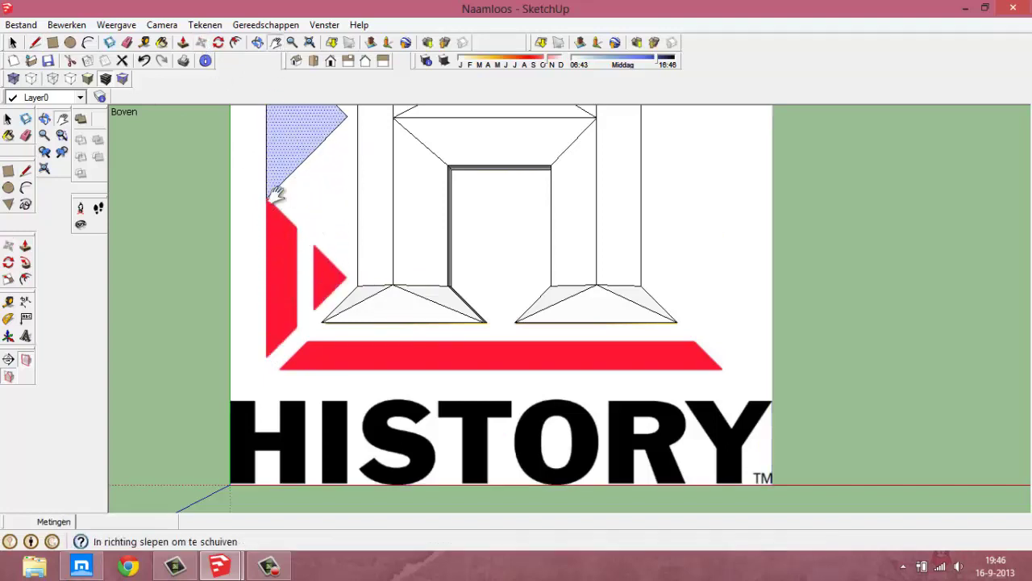
drag(272, 196, 316, 299)
click(35, 43)
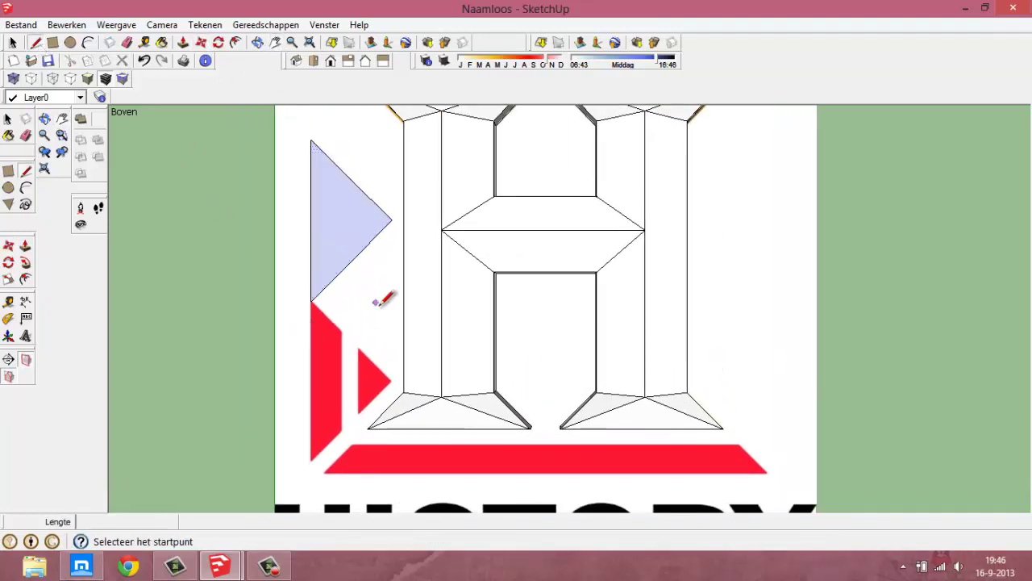
click(350, 260)
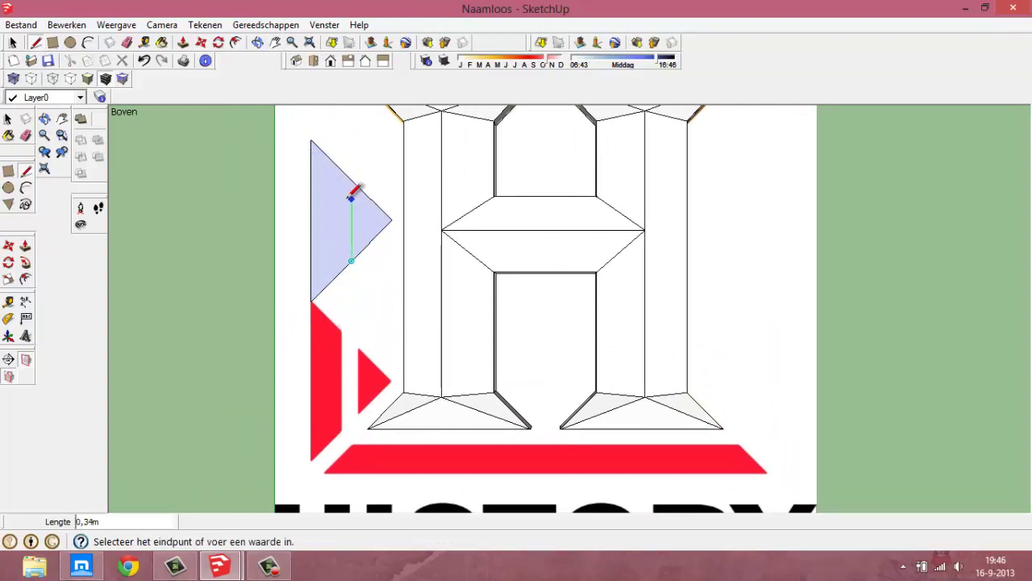
key(ctrl+z)
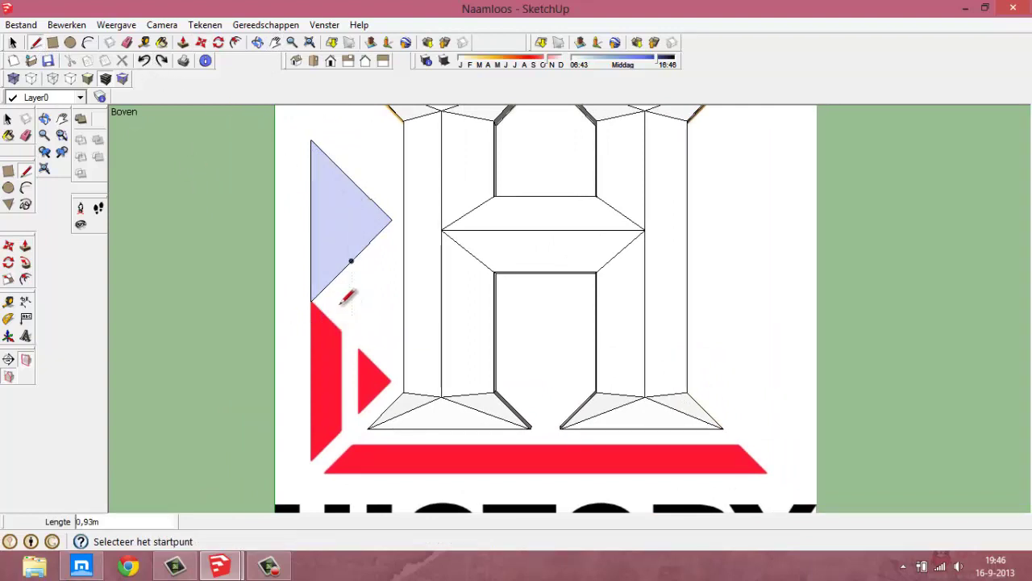
Trace an edge from the triangle's slanted side down to the red bar, then remove the stray diagonal
scroll(315, 287, up, 1)
scroll(323, 290, up, 1)
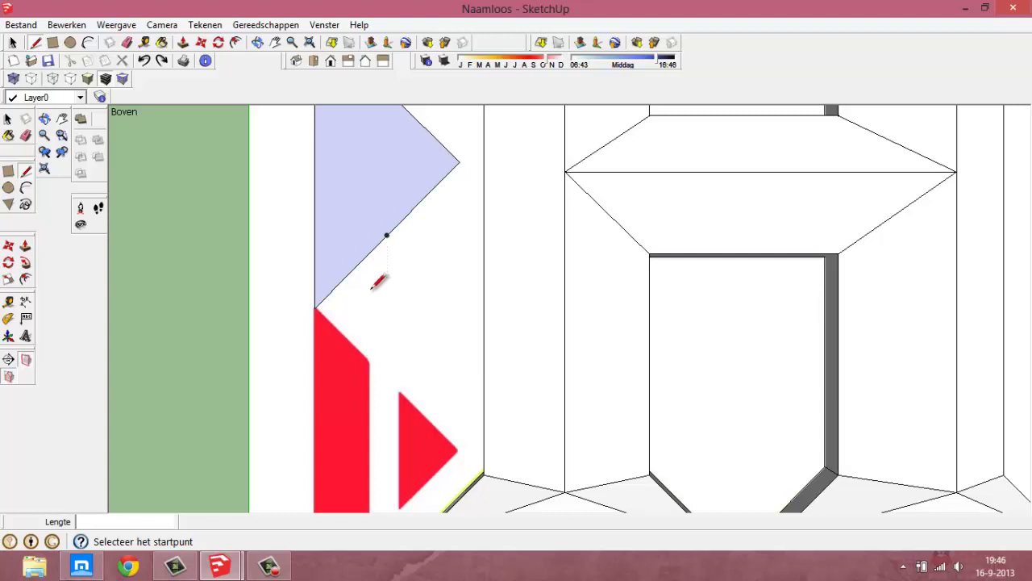
click(370, 252)
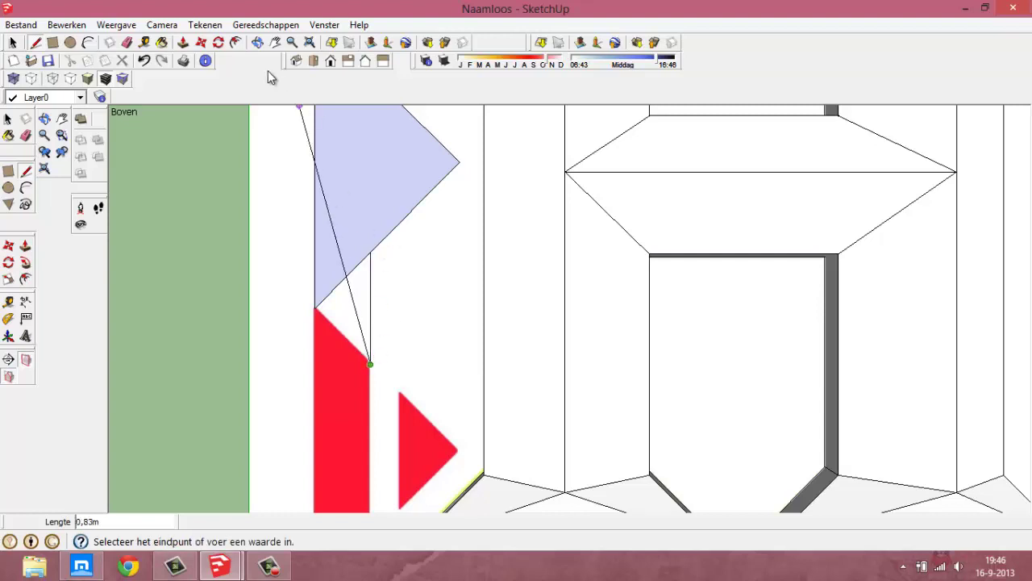
key(h)
drag(312, 180, 320, 284)
click(35, 42)
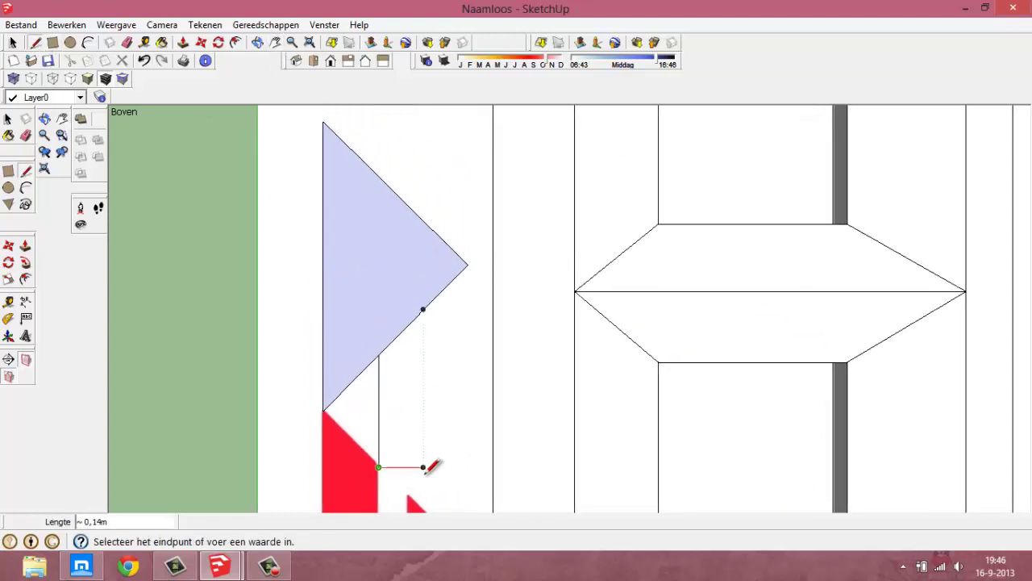
click(378, 466)
click(286, 297)
click(145, 61)
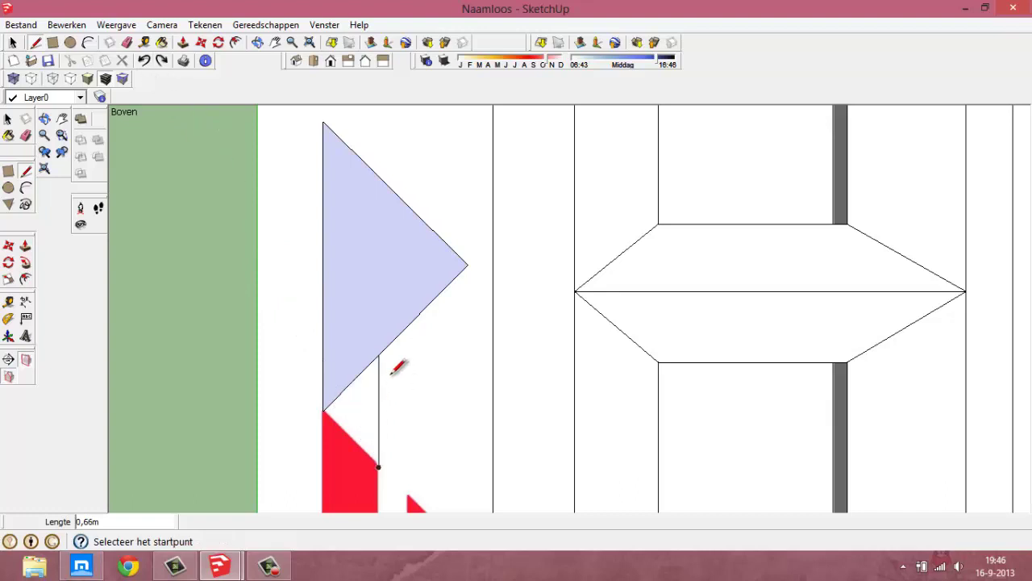
Split the triangle with two vertical edges at the bar's inner side and the tip's left side
click(378, 355)
click(379, 179)
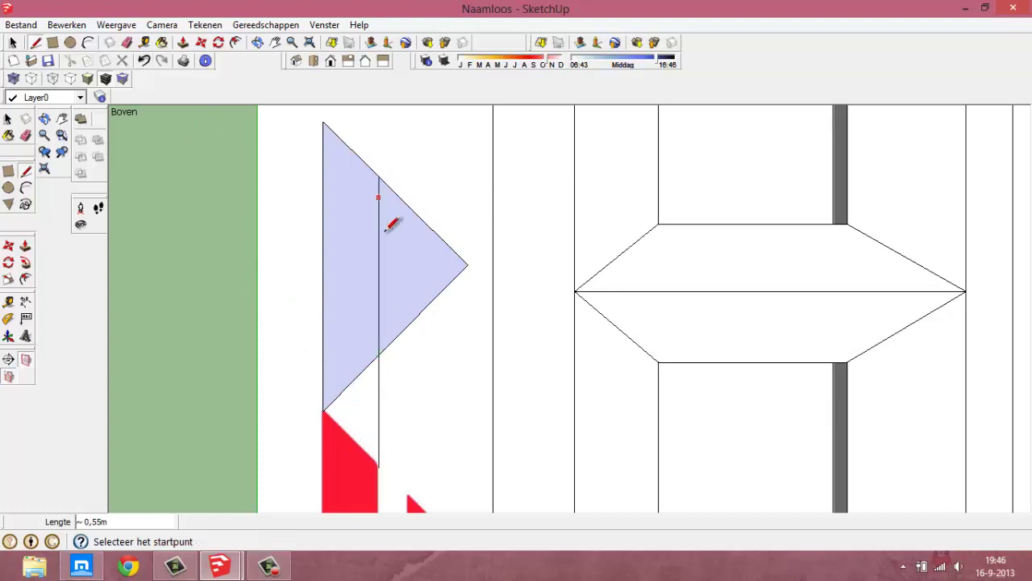
click(407, 494)
click(408, 206)
Erase the strip between the two vertical edges, leaving separate bar and tip faces
click(127, 42)
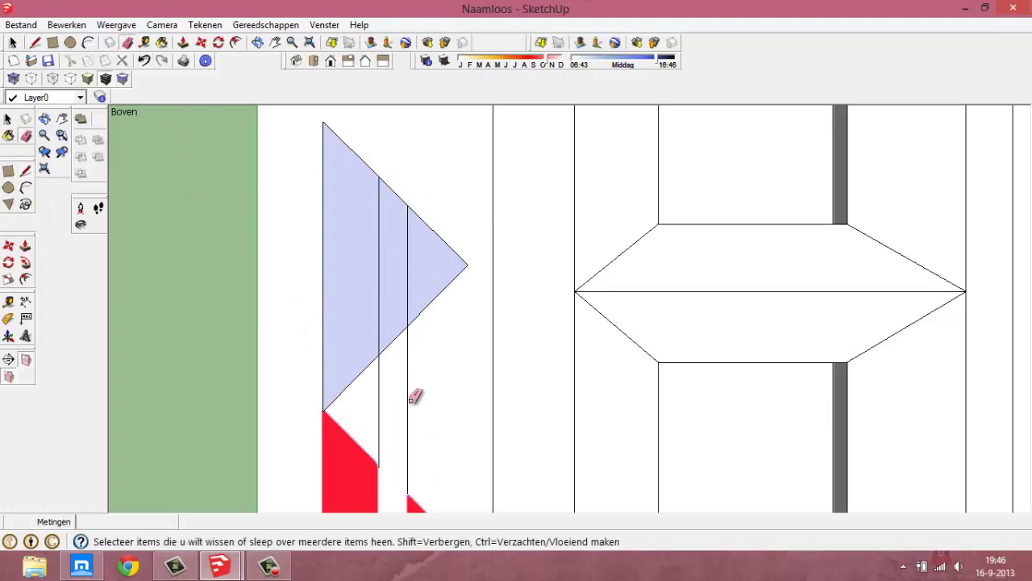
scroll(412, 392, down, 2)
scroll(412, 392, down, 2)
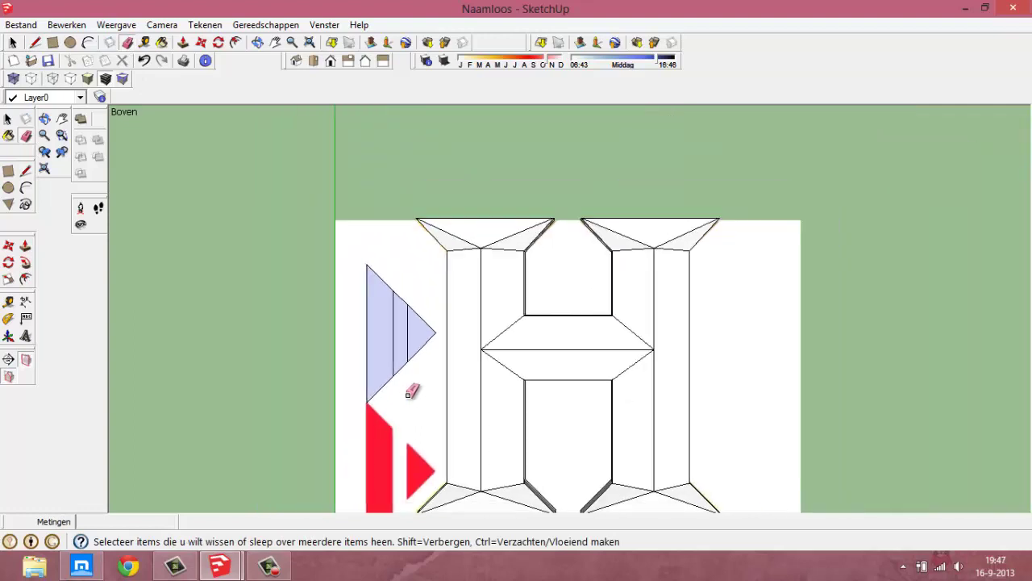
click(393, 299)
click(401, 300)
Select both arrow pieces and move them down onto the red arrow
click(275, 45)
drag(347, 312, 327, 238)
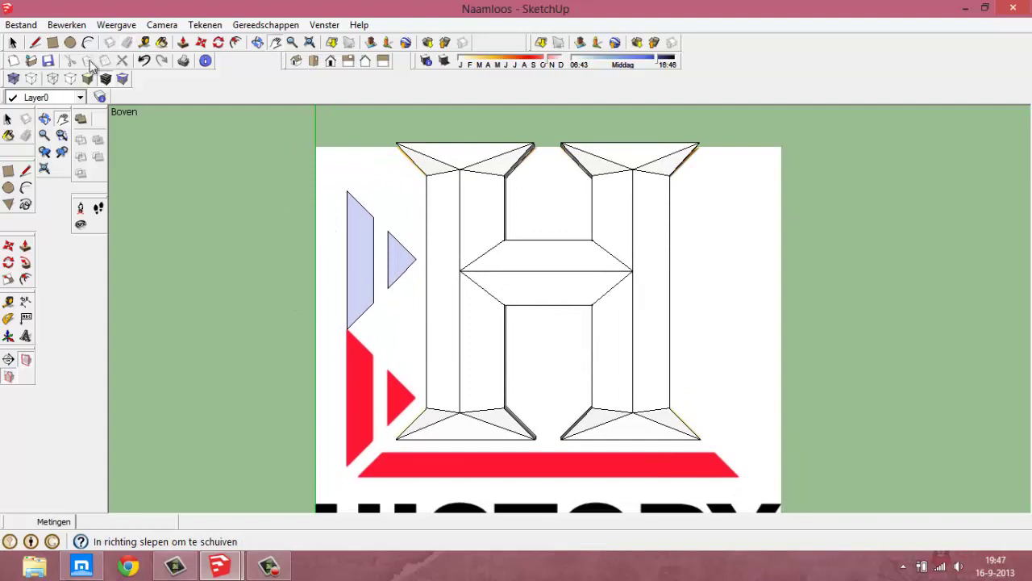
click(13, 42)
drag(303, 173, 417, 345)
click(200, 42)
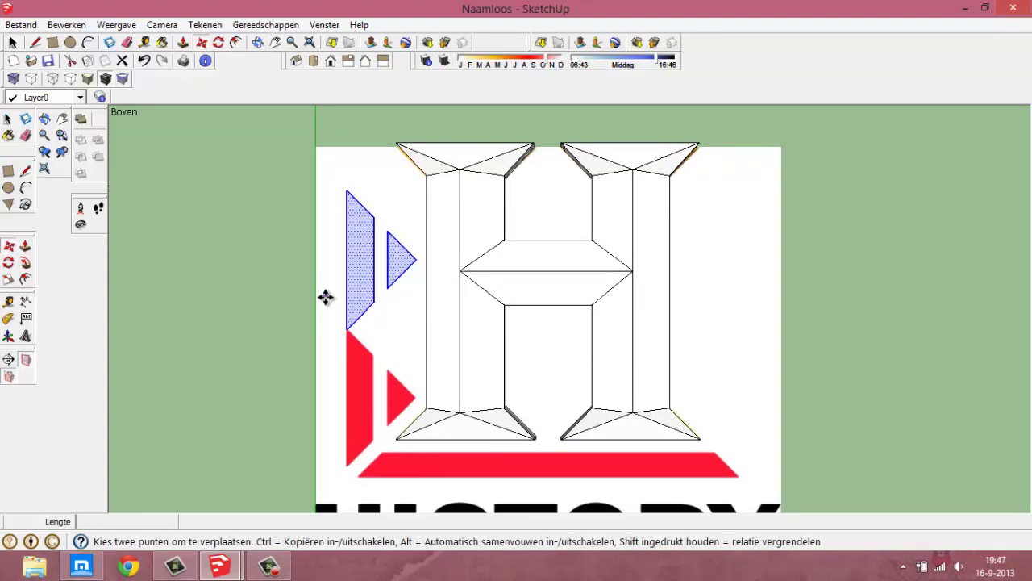
click(355, 282)
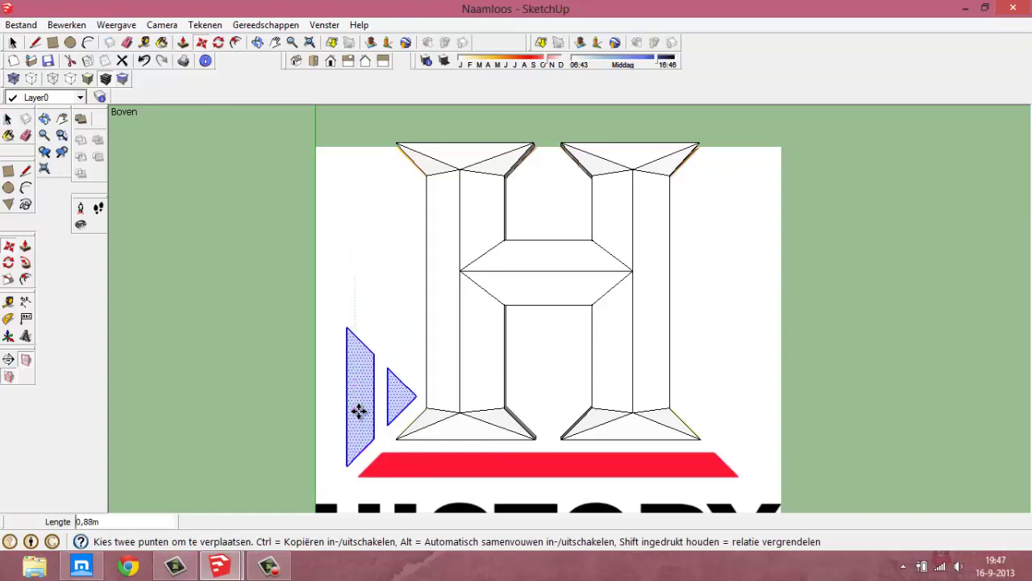
Orbit to check the pieces in perspective, then return to the top view
middle_drag(357, 413, 567, 226)
scroll(380, 250, down, 3)
scroll(417, 287, down, 2)
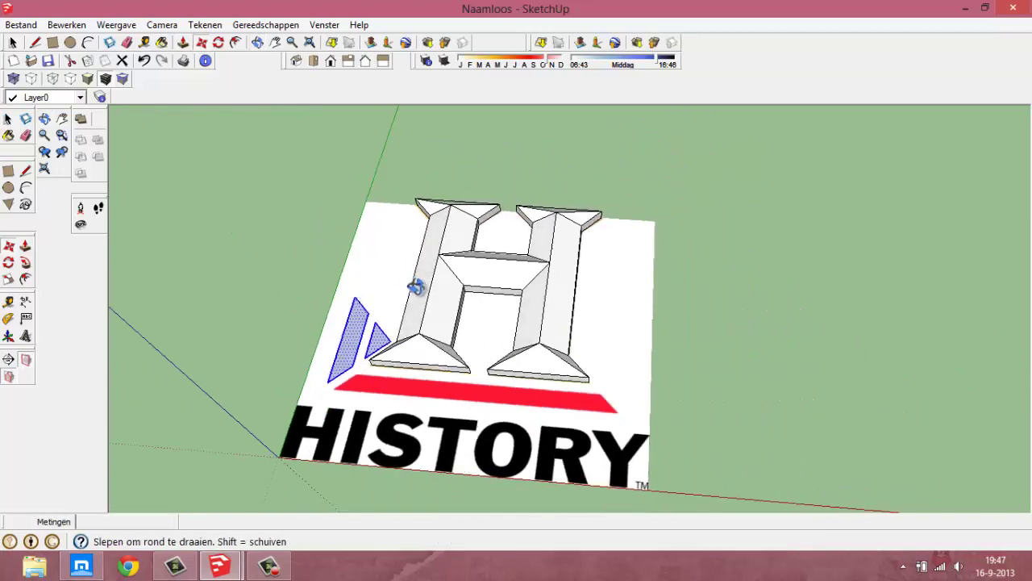
scroll(419, 238, up, 5)
click(314, 60)
Trace the red bar's four corners beneath the H into a closed face
scroll(358, 230, up, 3)
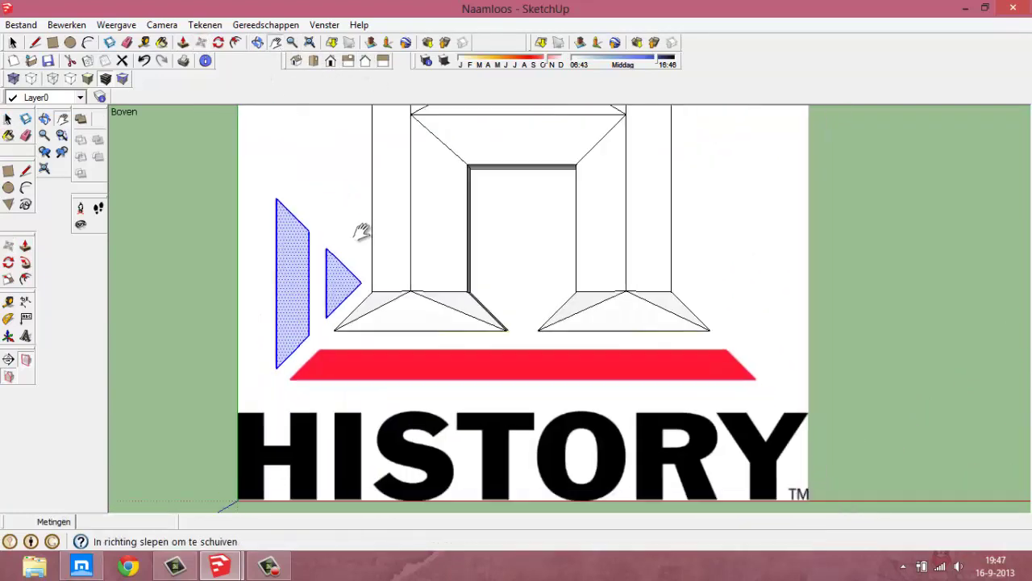
shift+middle_drag(358, 230, 367, 246)
click(41, 44)
click(290, 328)
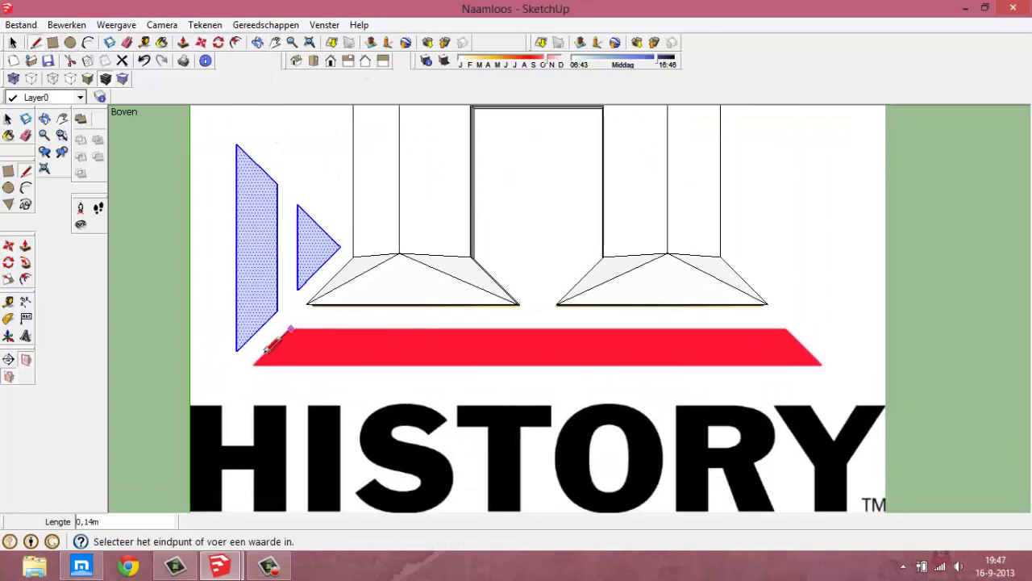
click(253, 364)
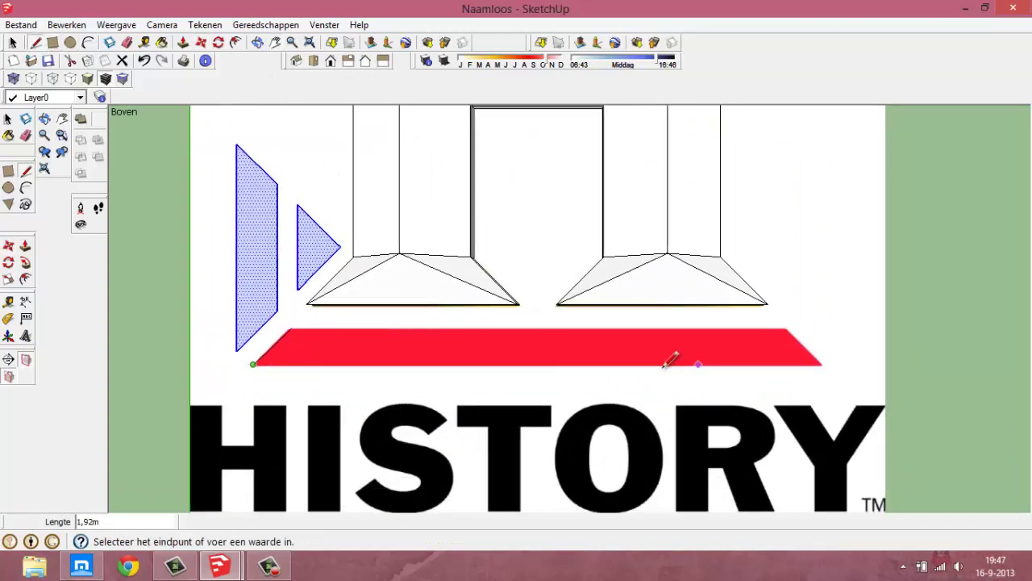
click(821, 364)
click(787, 328)
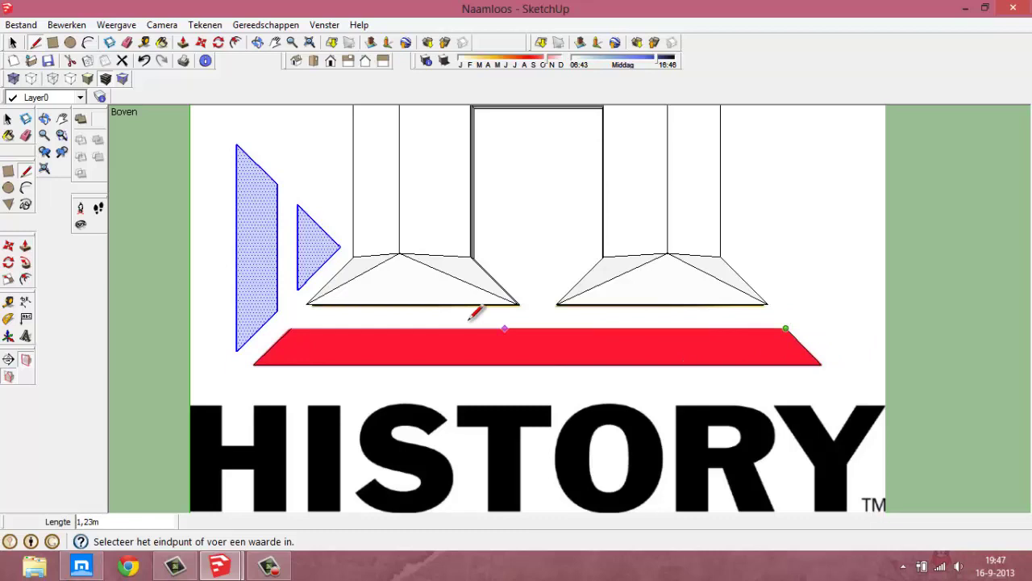
click(292, 329)
key(space)
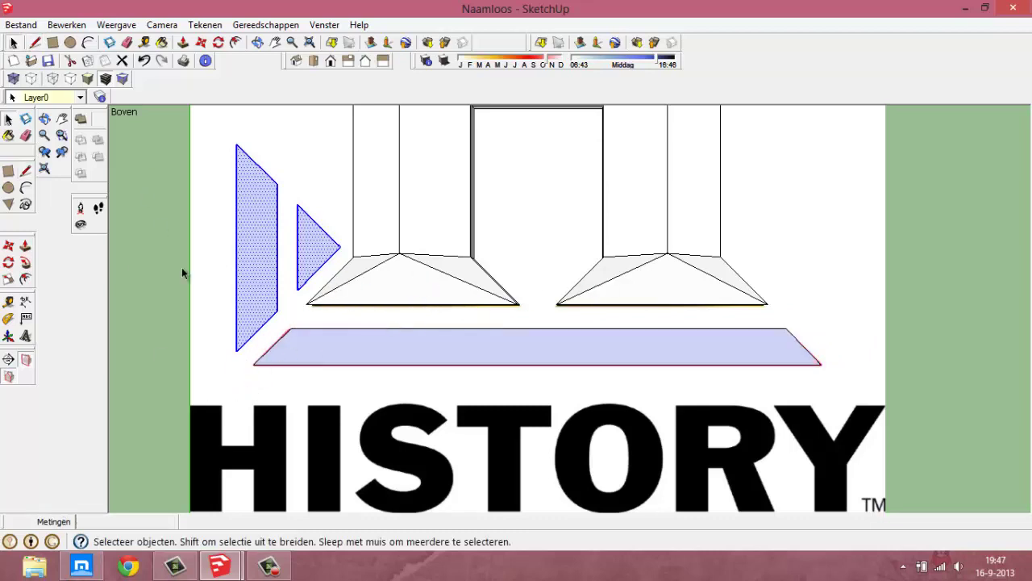
scroll(202, 207, down, 1)
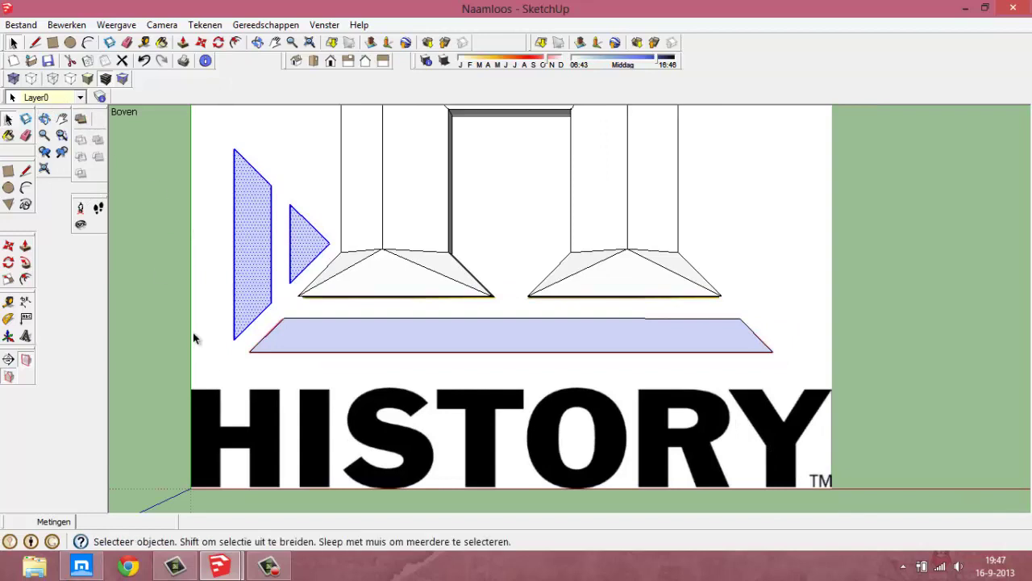
click(34, 43)
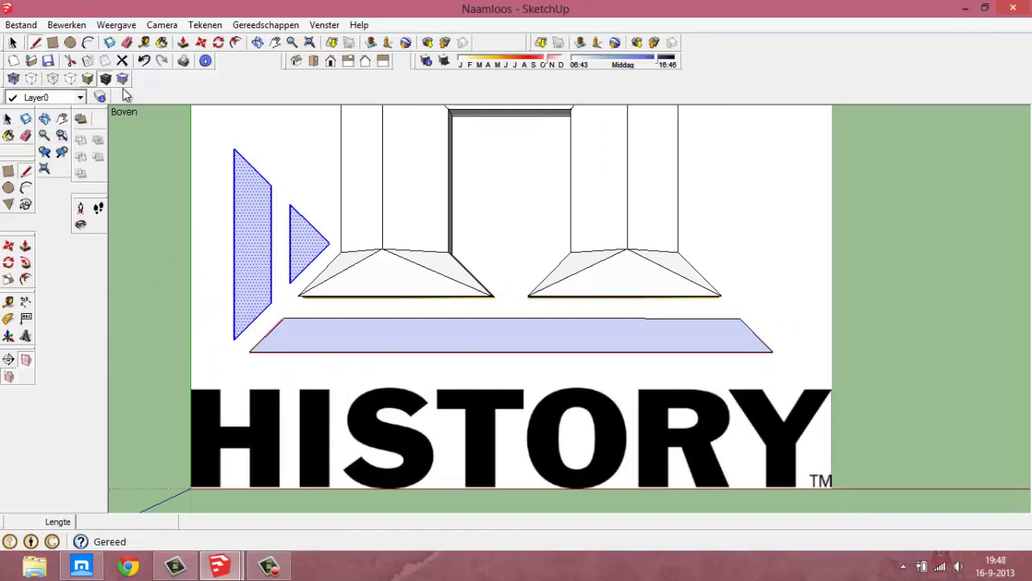
Start 3D text reading History, trying Trebuchet MS and then Verdana as the font
click(28, 318)
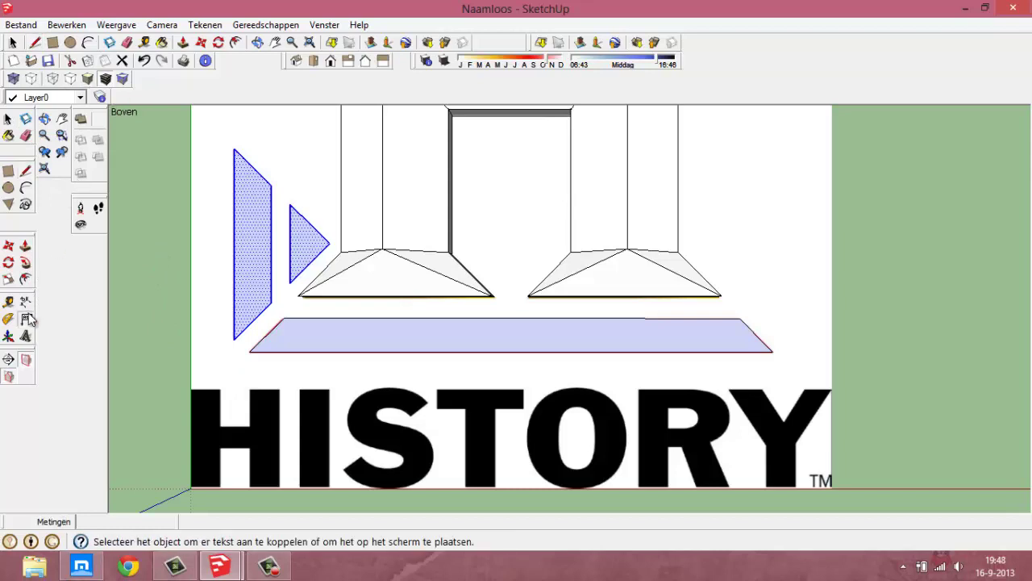
click(27, 336)
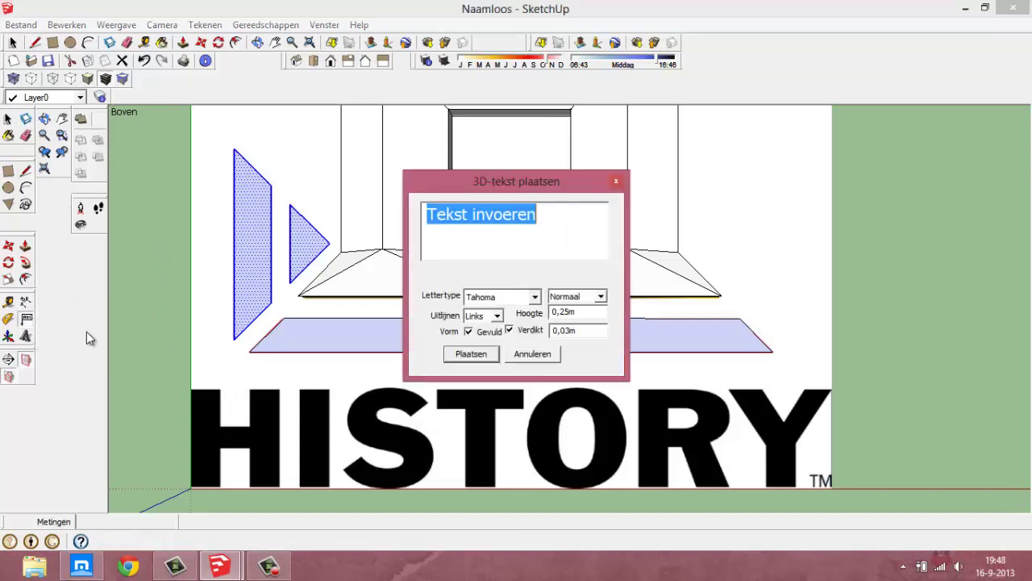
text(history)
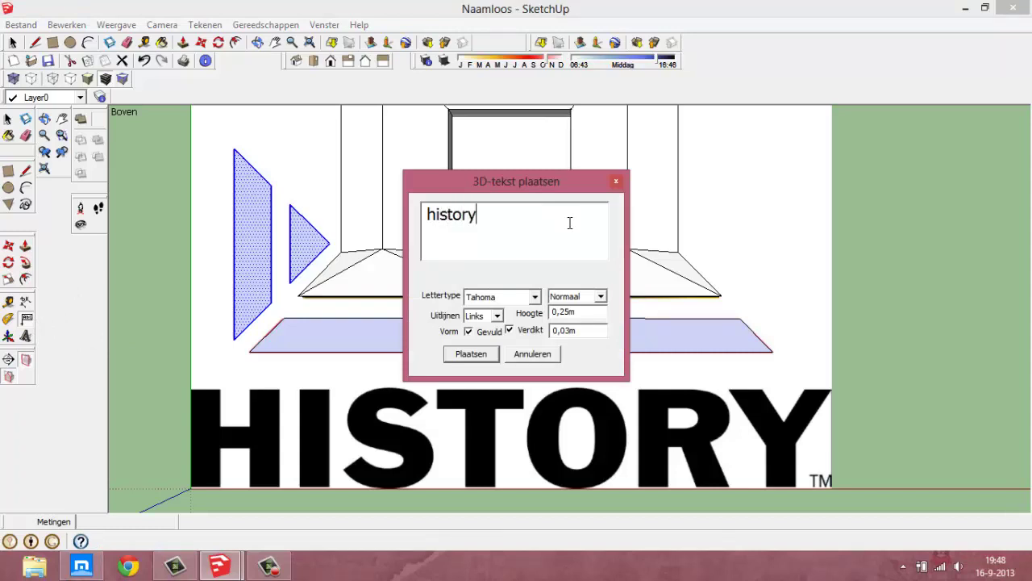
click(535, 297)
scroll(538, 323, down, 1)
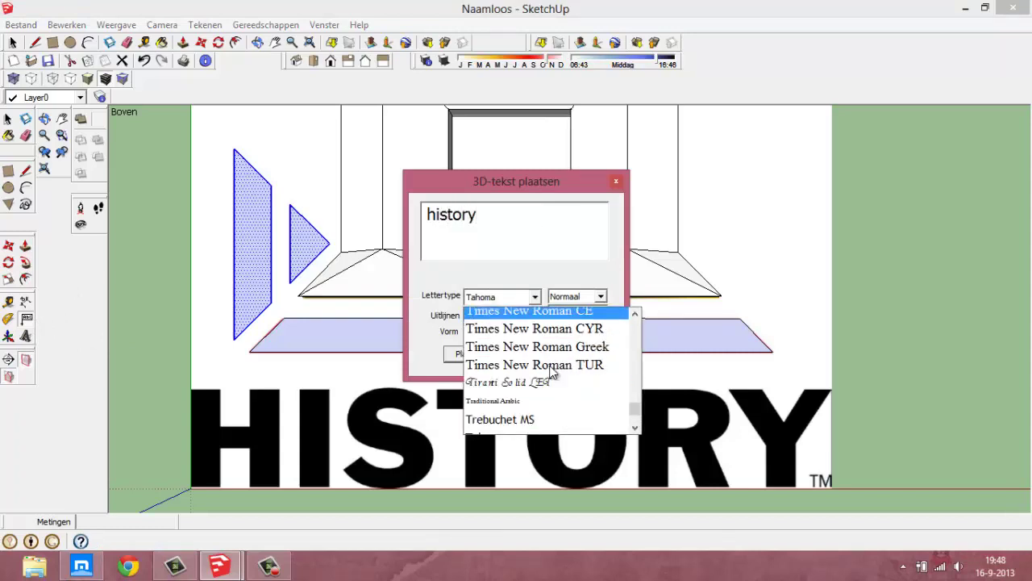
click(525, 425)
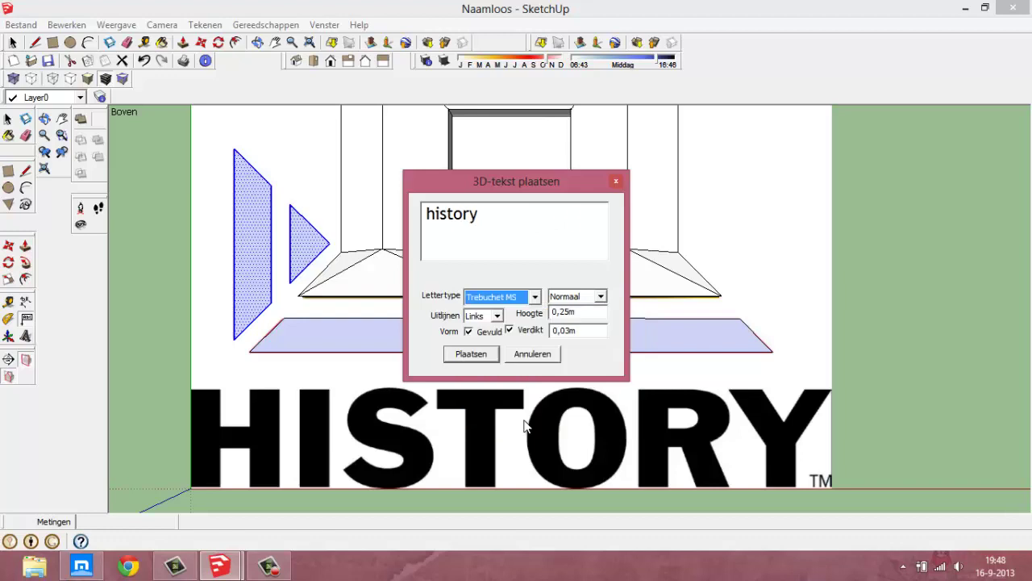
click(535, 297)
click(523, 425)
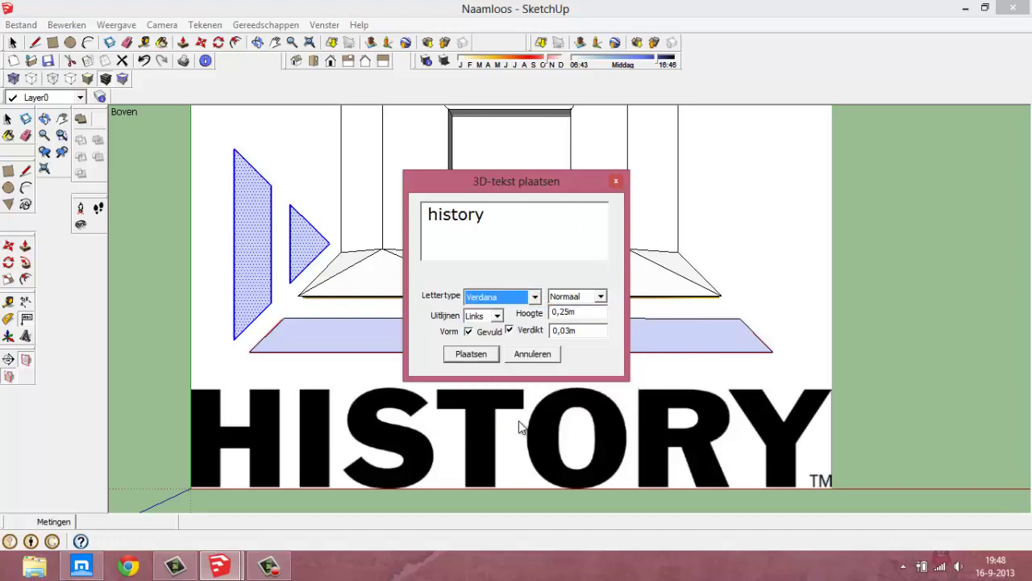
click(442, 227)
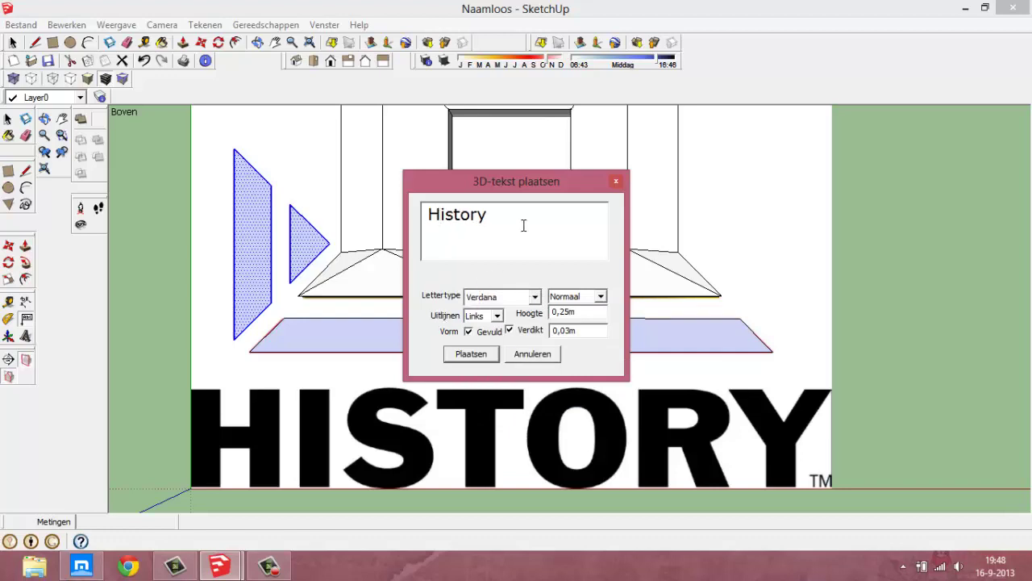
Compare fonts, settle back on Trebuchet MS, and create the History 3D text
click(534, 297)
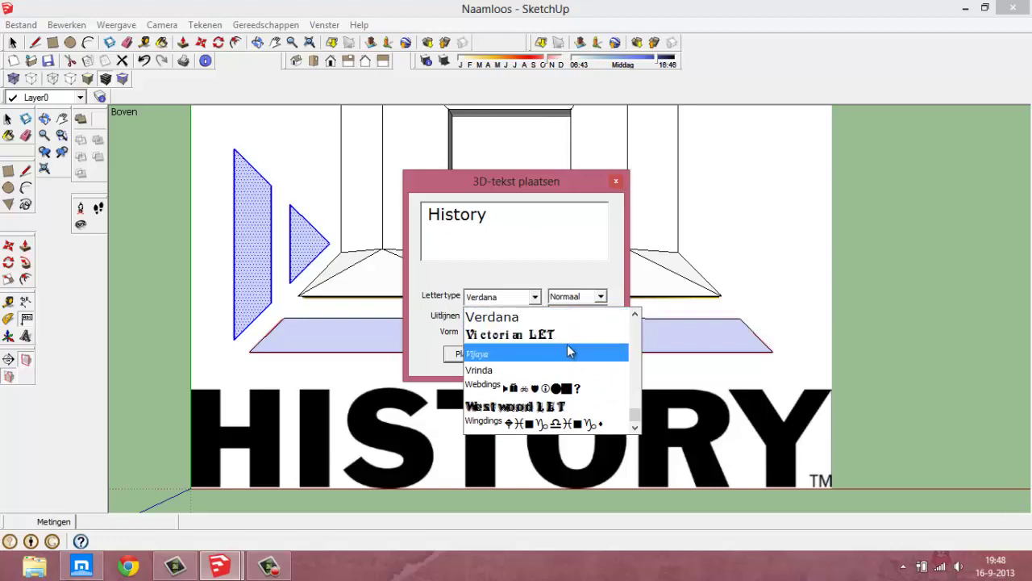
scroll(568, 348, up, 1)
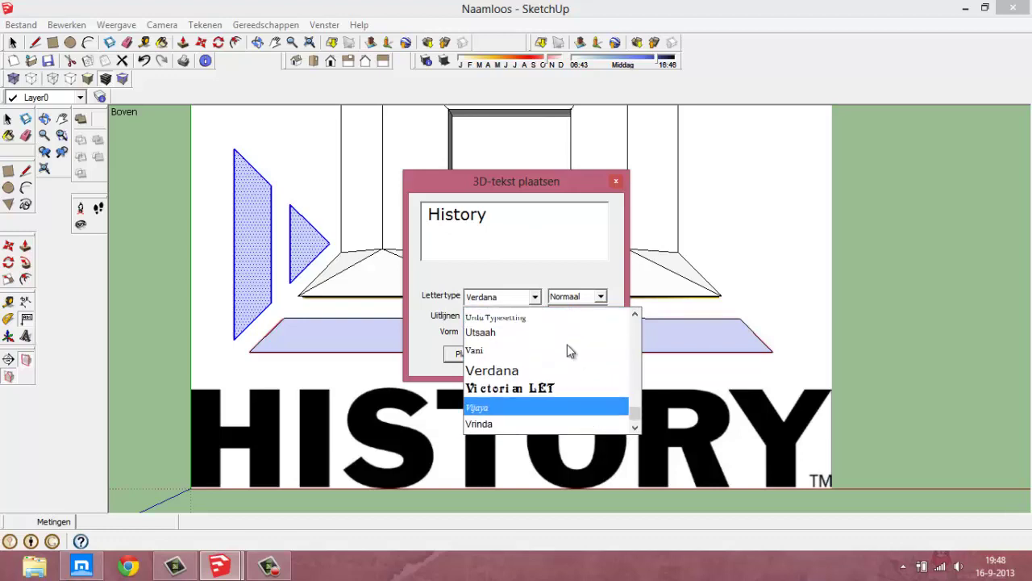
click(515, 372)
click(536, 298)
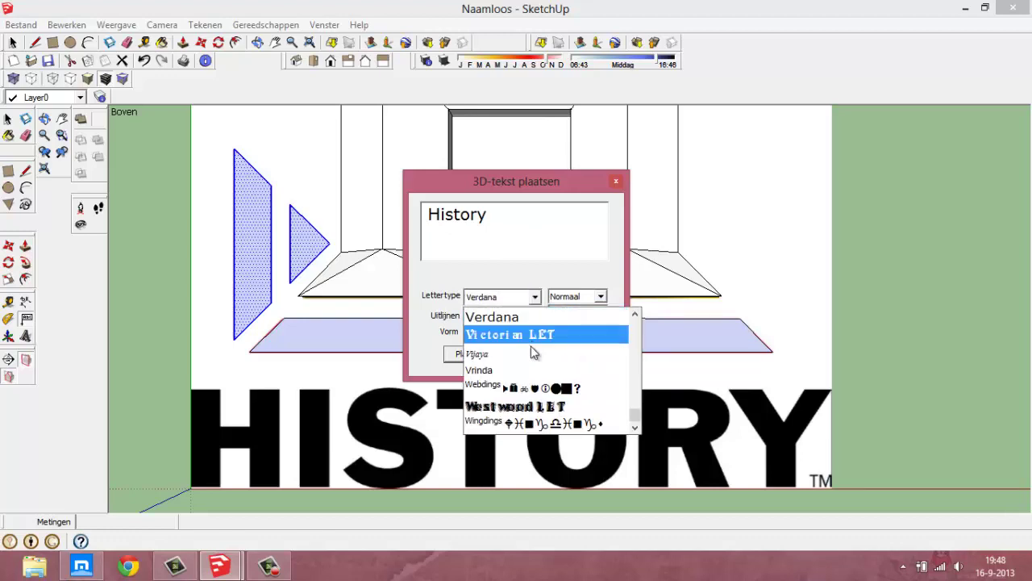
scroll(532, 350, up, 1)
click(532, 371)
click(537, 299)
scroll(534, 375, up, 1)
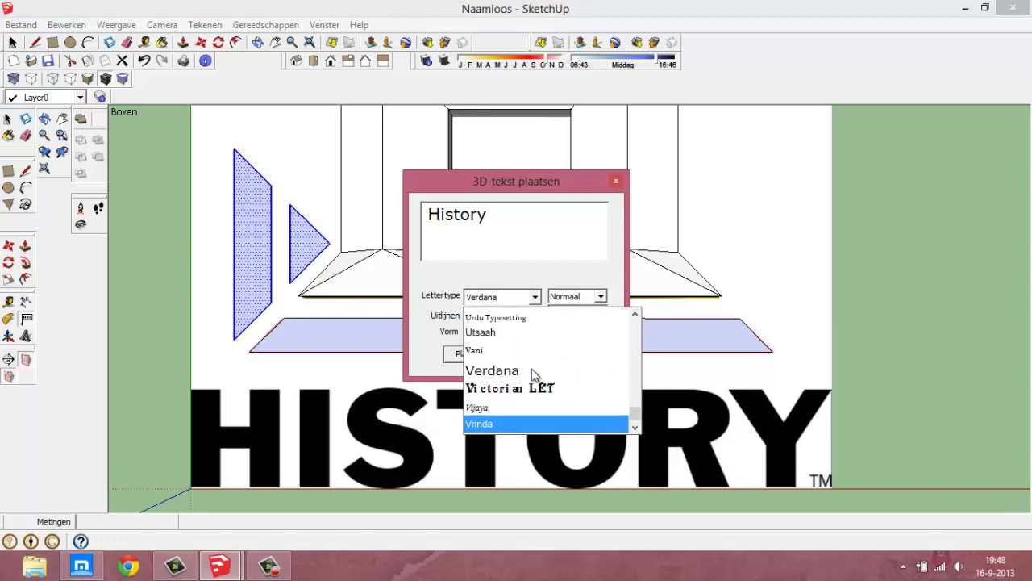
scroll(524, 378, up, 1)
click(513, 320)
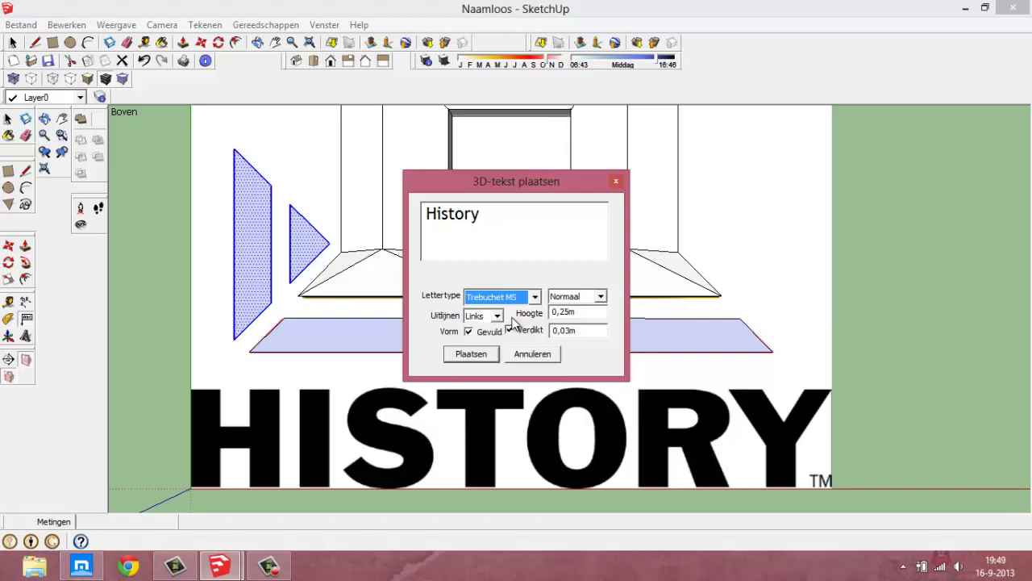
click(471, 355)
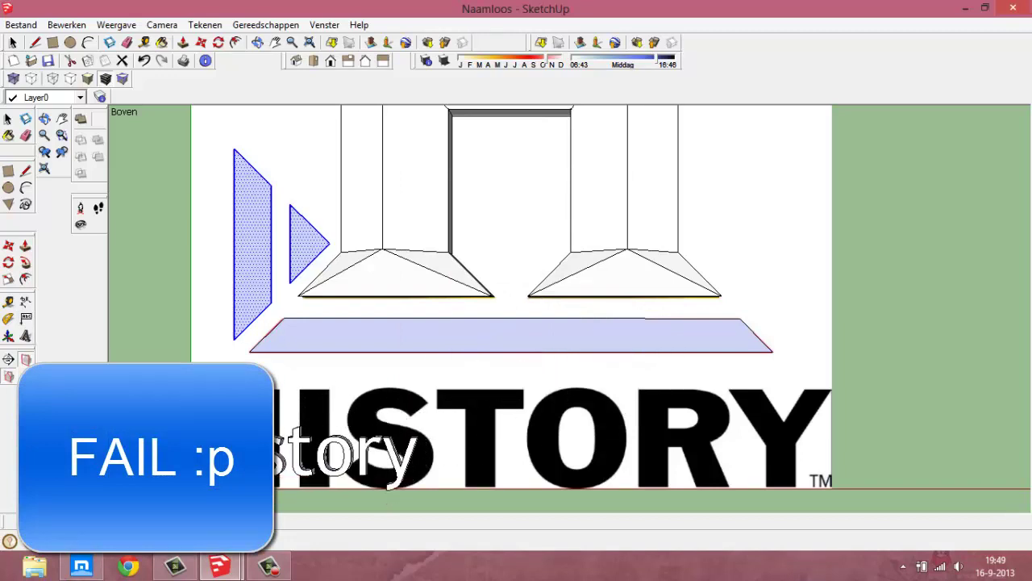
Place the History text in the model and scale it up about 1.5 times
click(351, 433)
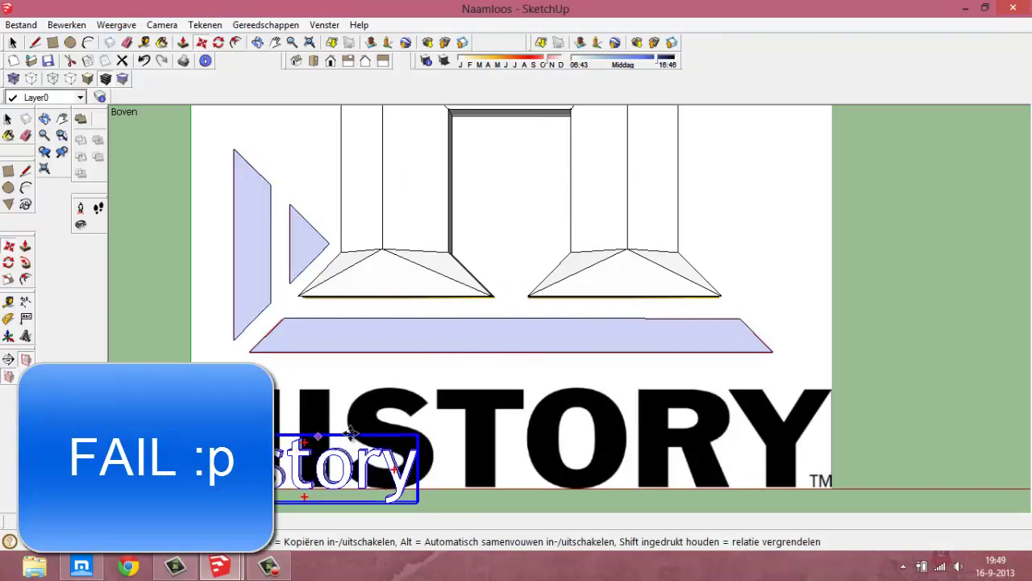
click(8, 278)
drag(418, 436, 524, 407)
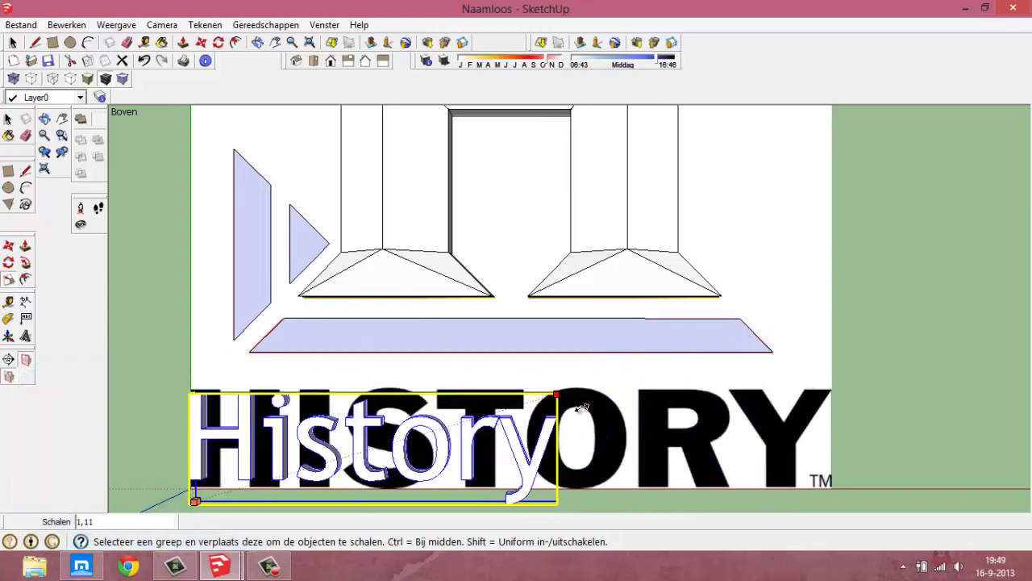
drag(529, 453, 571, 452)
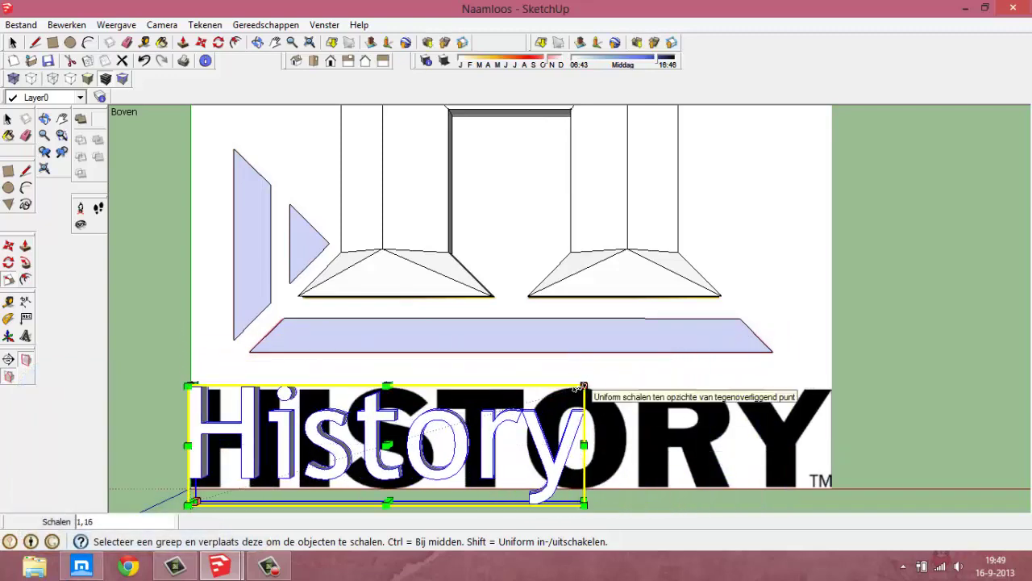
drag(584, 387, 802, 376)
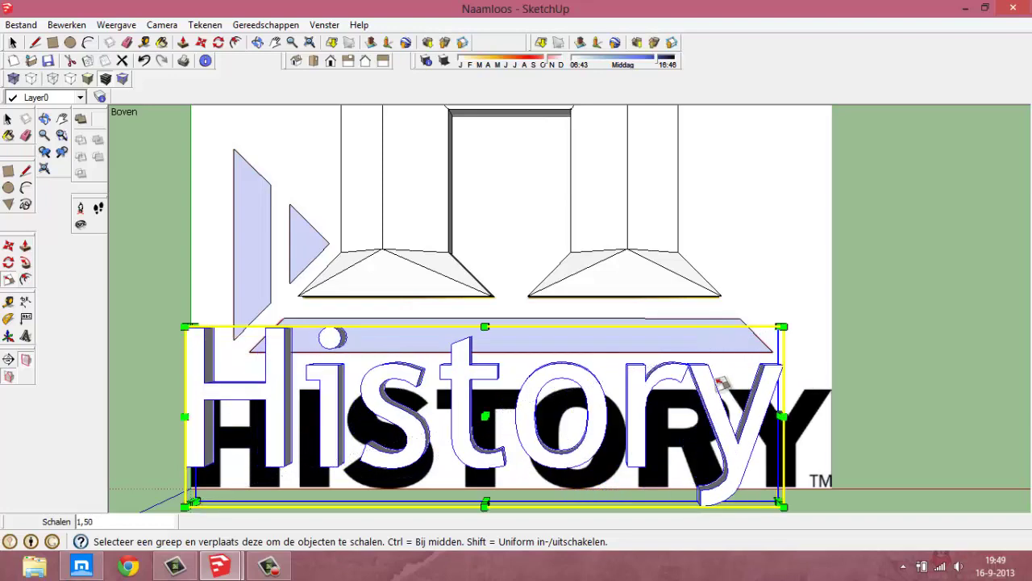
Move the History text lower over the logo and stretch it vertically
click(183, 42)
click(341, 374)
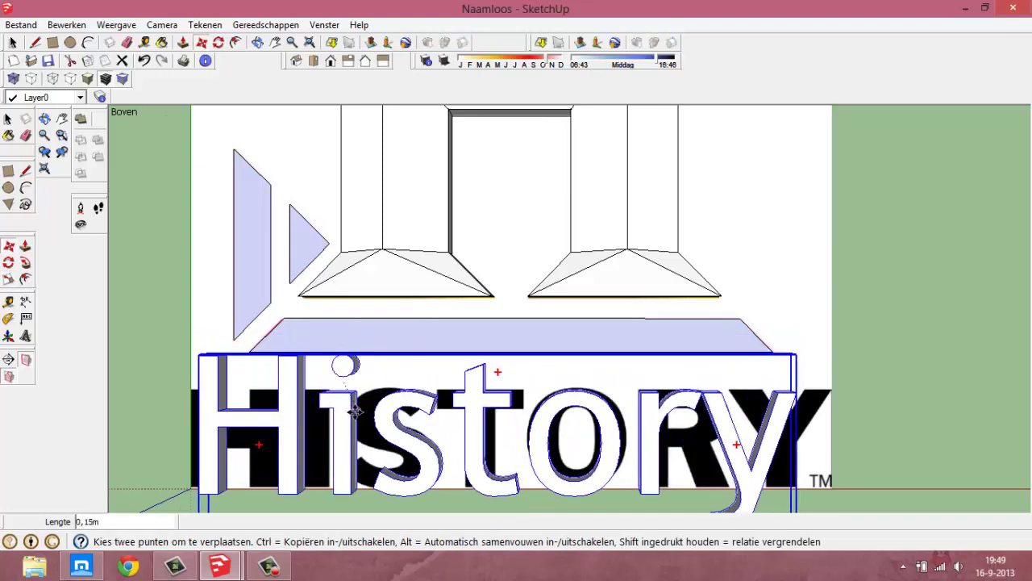
click(8, 279)
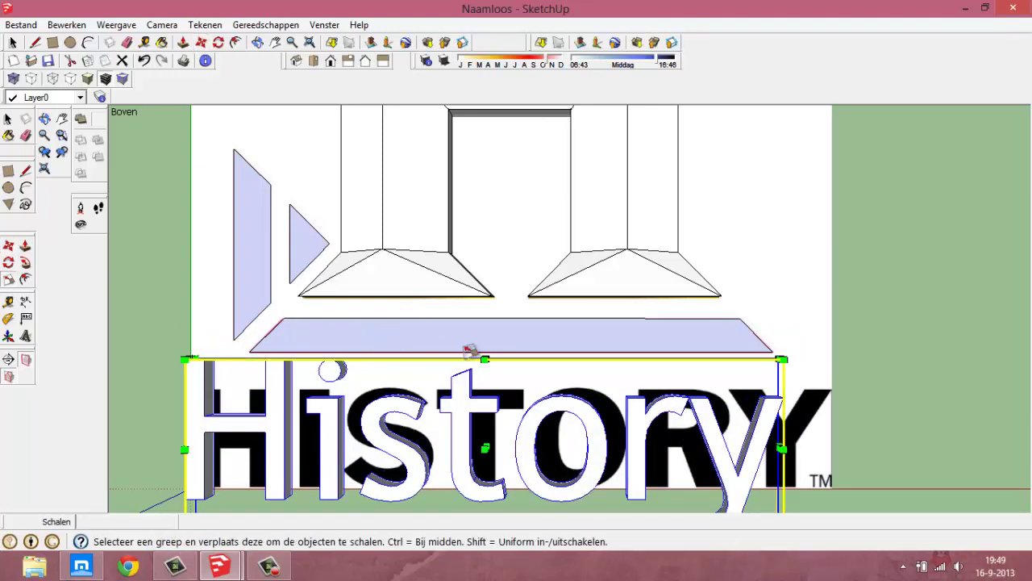
drag(482, 357, 485, 395)
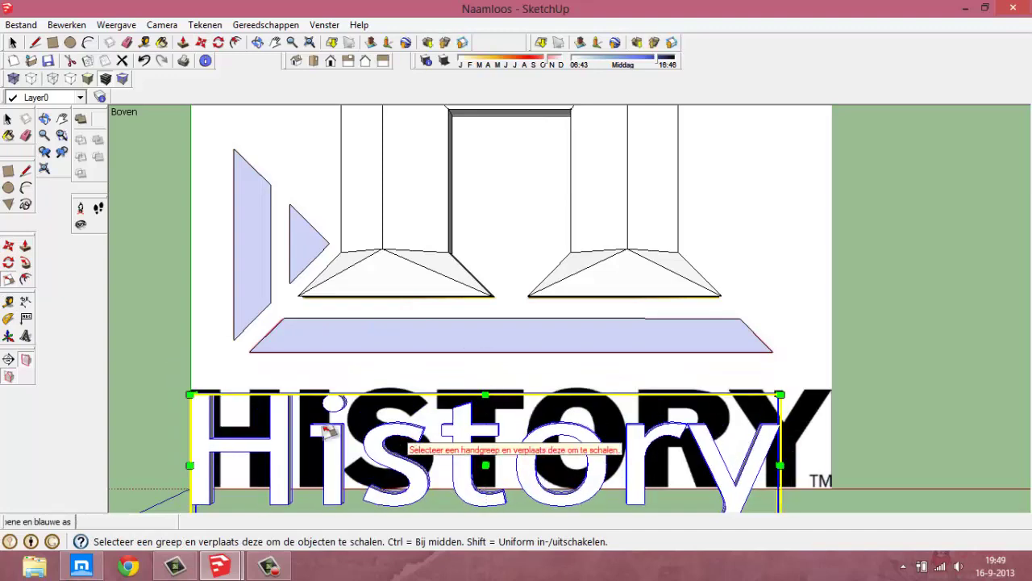
drag(779, 394, 836, 387)
key(Escape)
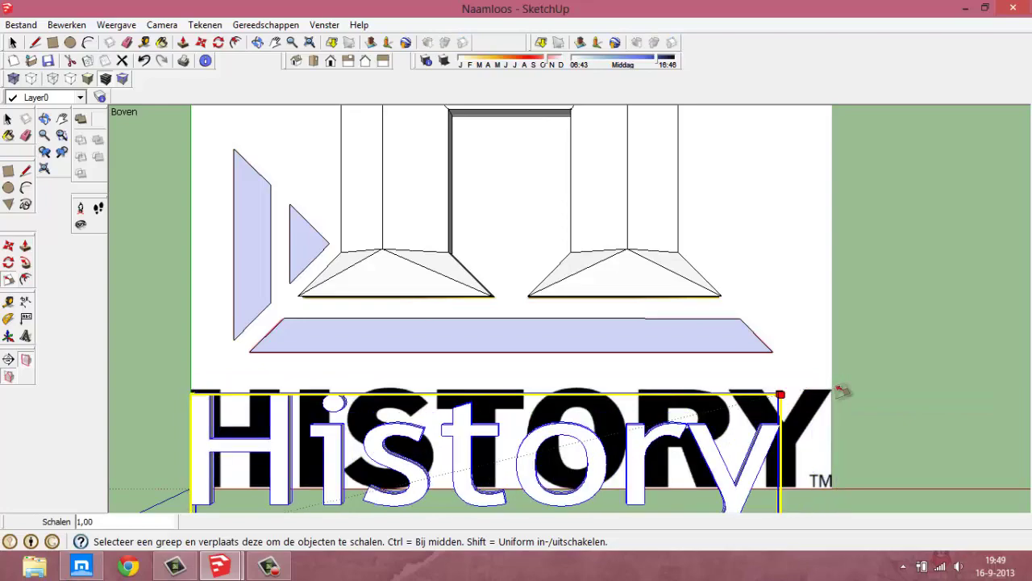
Align the History text with the HISTORY lettering and stretch it from its top edge
mouse_move(218, 288)
middle_down()
mouse_move(429, 161)
mouse_move(296, 271)
mouse_move(303, 292)
middle_up()
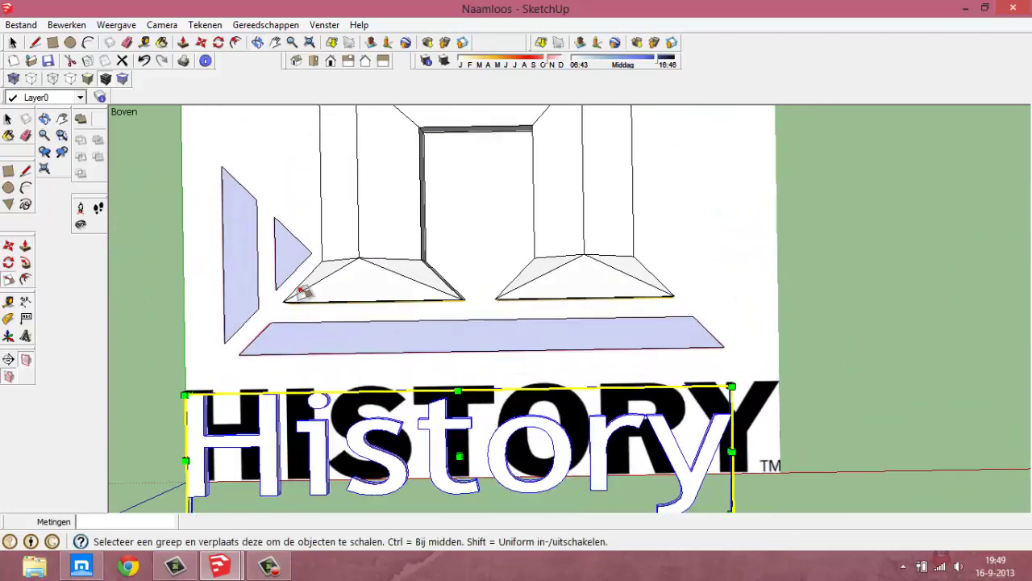
click(183, 42)
mouse_move(288, 167)
mouse_down()
mouse_move(254, 253)
mouse_move(307, 96)
mouse_up()
drag(342, 303, 300, 266)
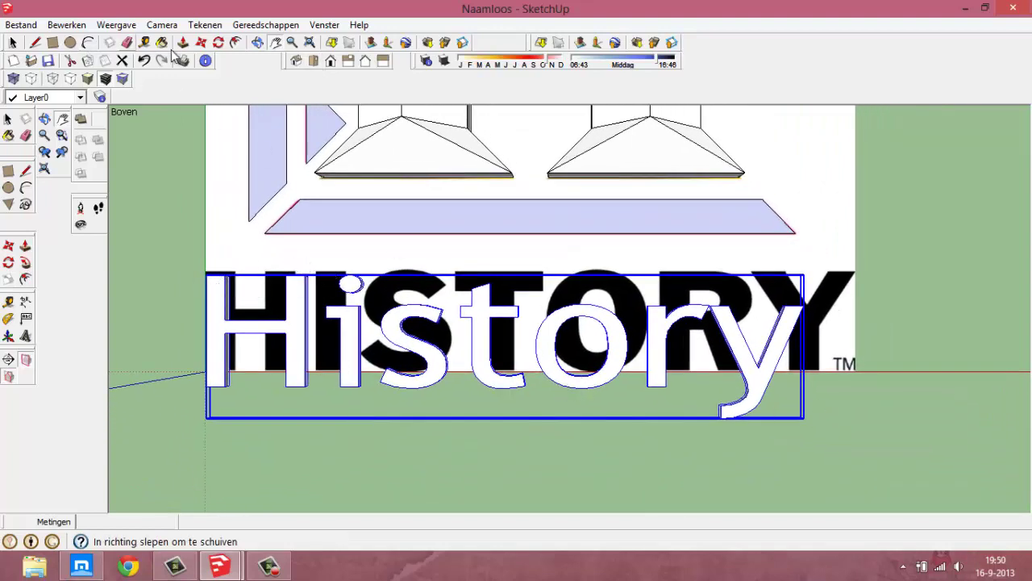
click(201, 42)
click(295, 350)
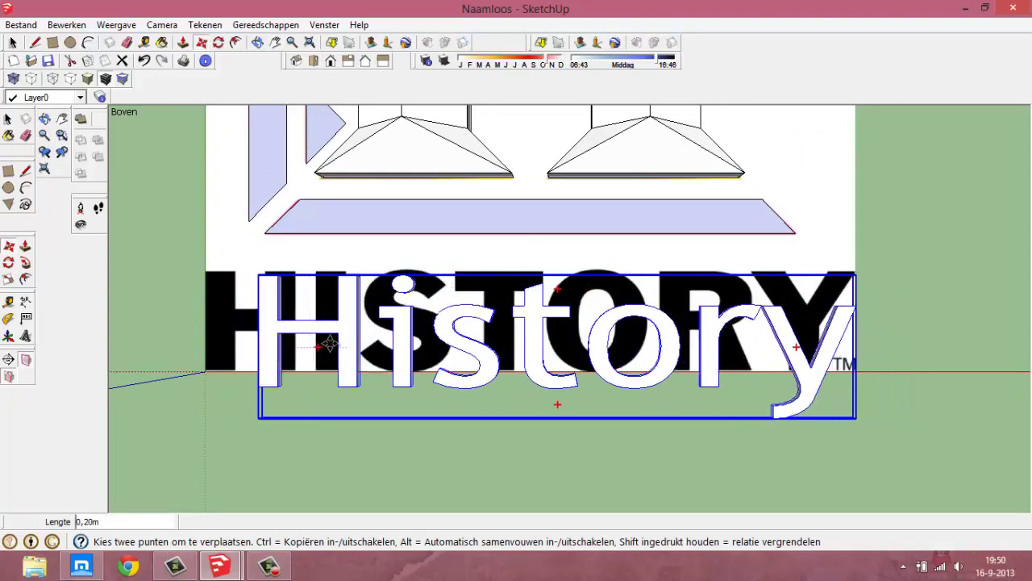
click(295, 332)
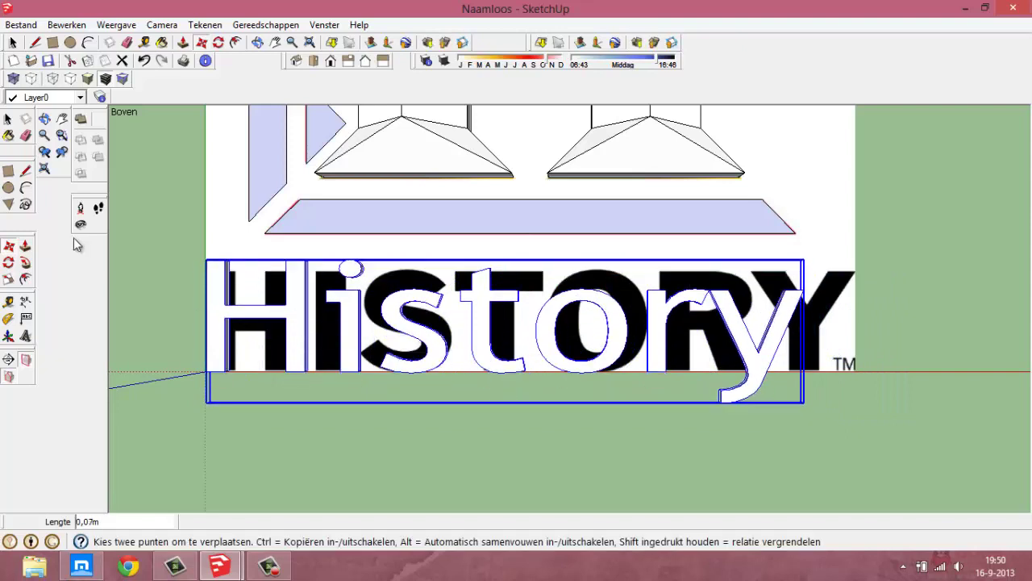
click(8, 279)
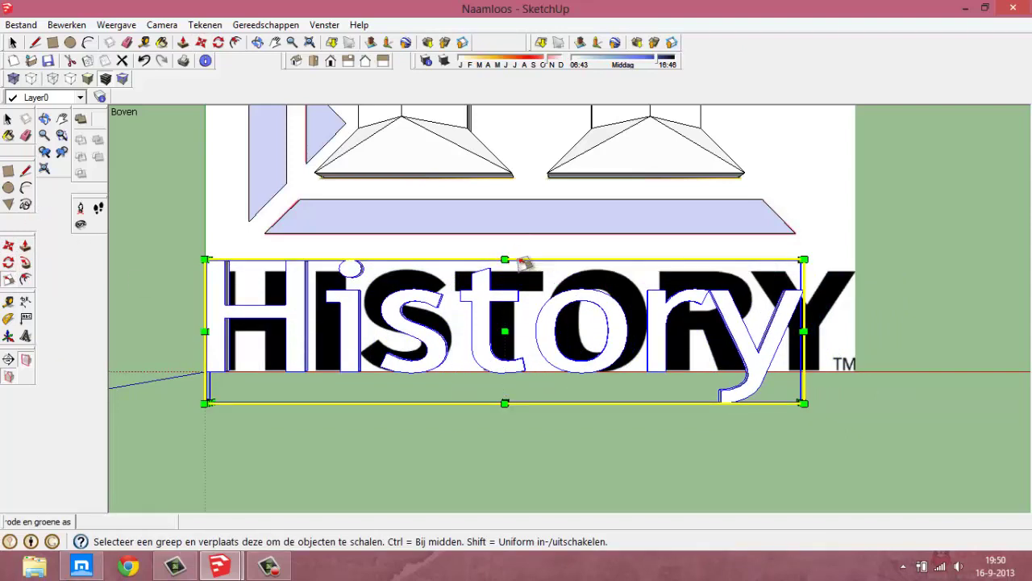
mouse_move(505, 259)
mouse_down()
mouse_move(501, 291)
mouse_move(507, 266)
mouse_up()
scroll(323, 242, down, 1)
scroll(175, 199, down, 1)
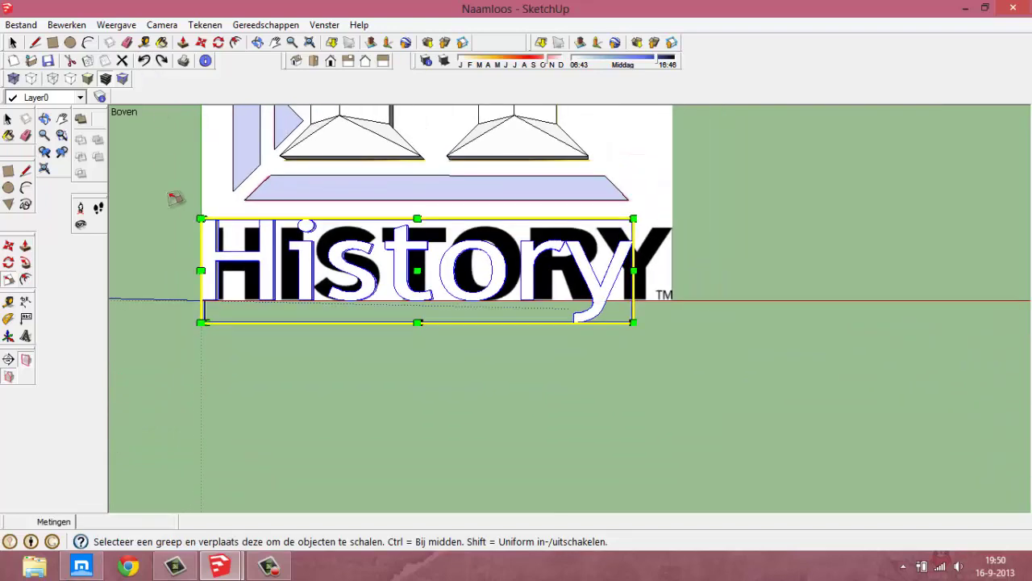
Undo the recent edits until the History text is removed
click(150, 64)
click(150, 65)
click(150, 64)
click(150, 64)
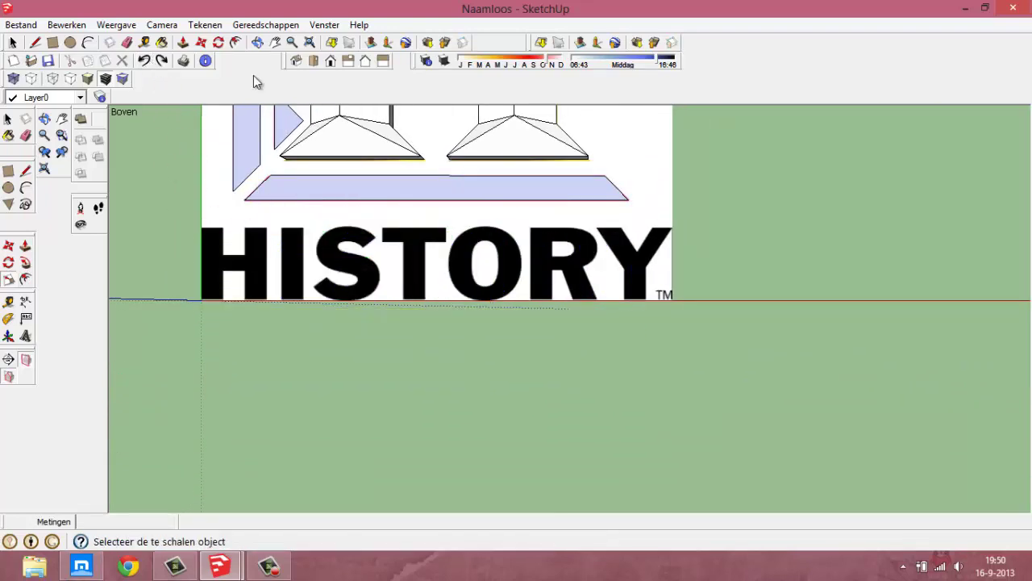
Start new 3D text reading HISTORY, trying Times New Roman and Tahoma fonts
click(25, 335)
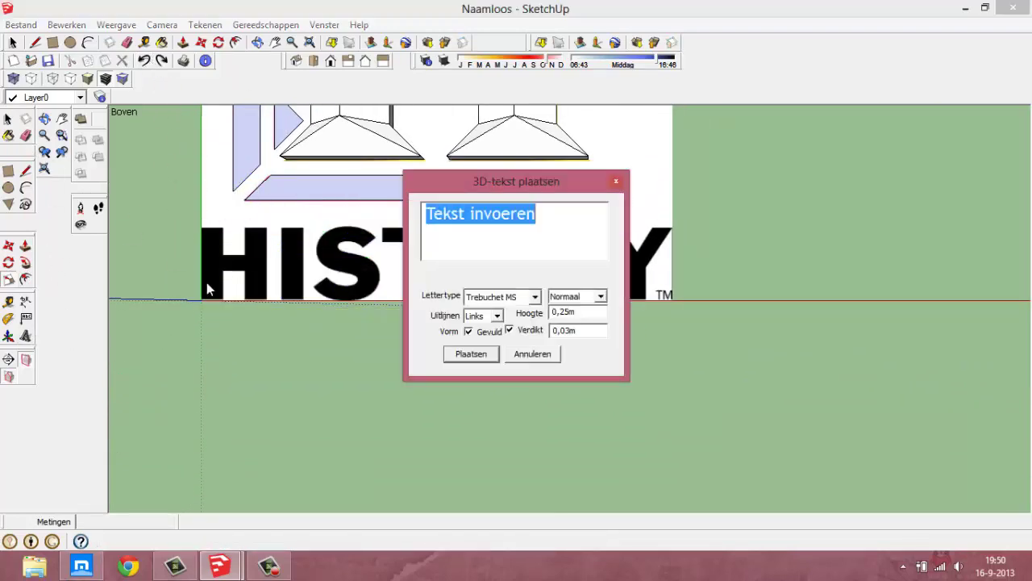
drag(539, 179, 823, 148)
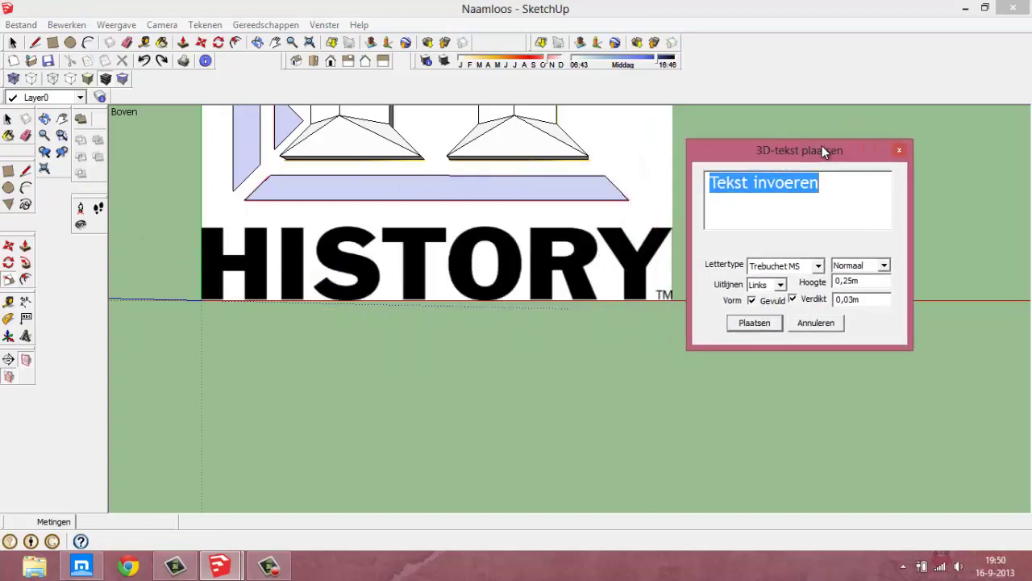
click(817, 266)
scroll(790, 303, up, 1)
click(786, 285)
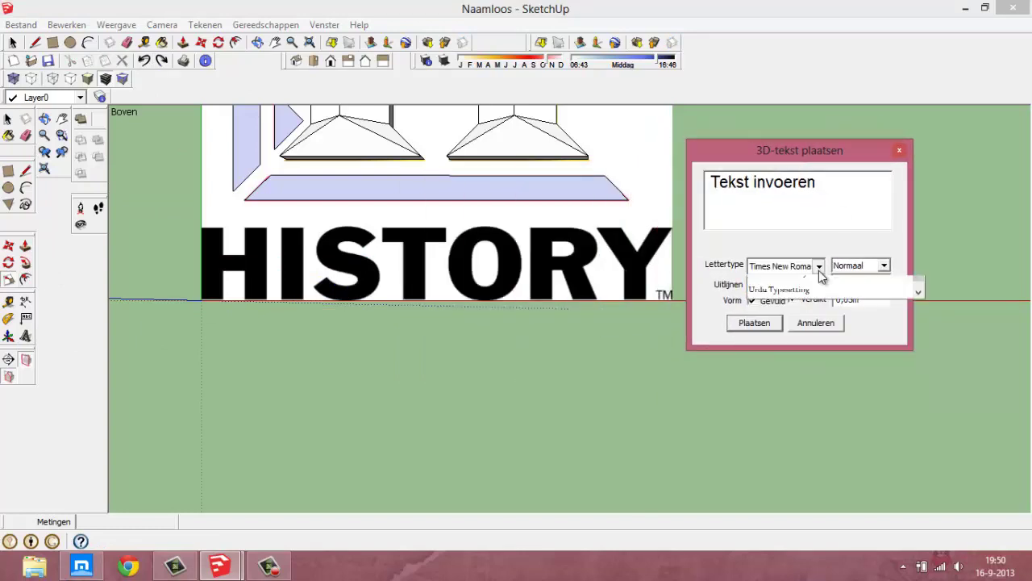
scroll(815, 322, up, 1)
scroll(803, 335, up, 1)
click(795, 339)
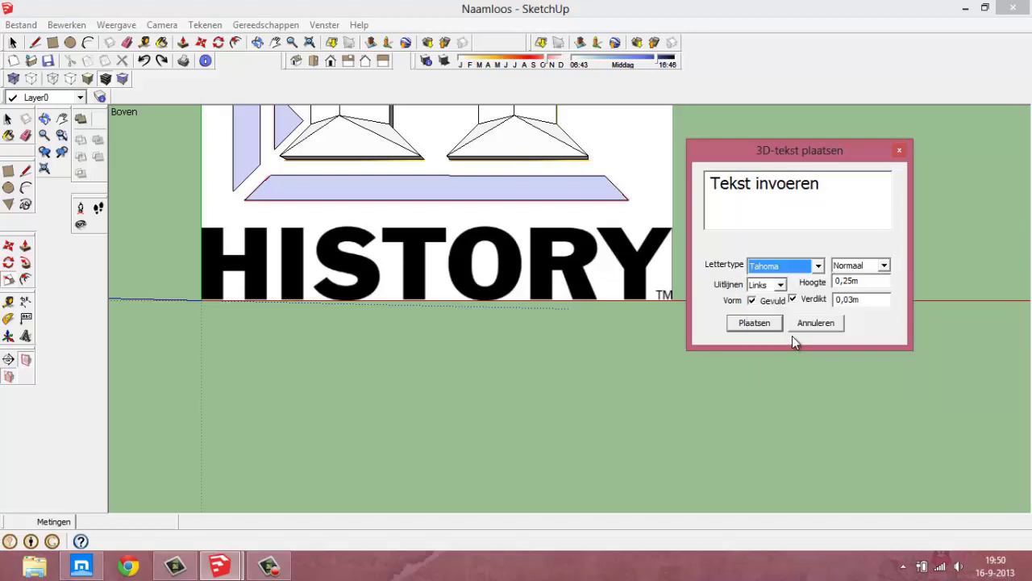
click(821, 207)
text(History)
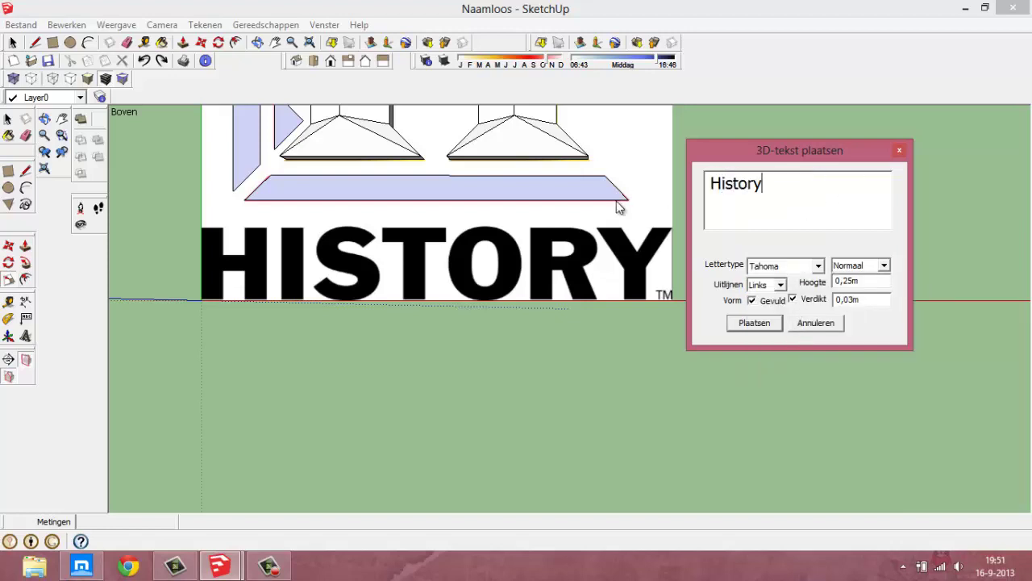
Try Tahoma and then Segoe UI Semibold for the HISTORY text
click(802, 266)
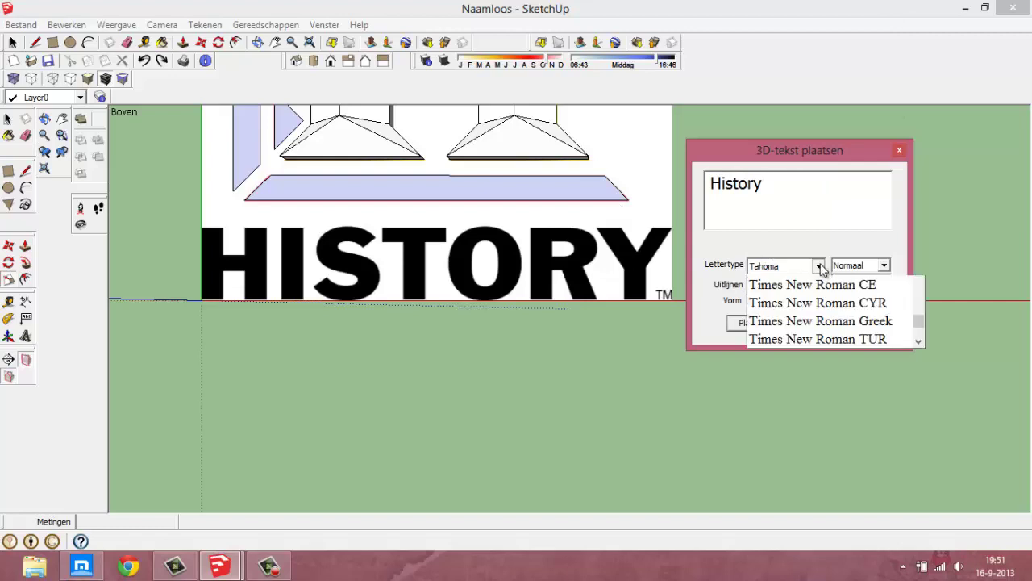
scroll(807, 322, up, 1)
scroll(810, 359, up, 1)
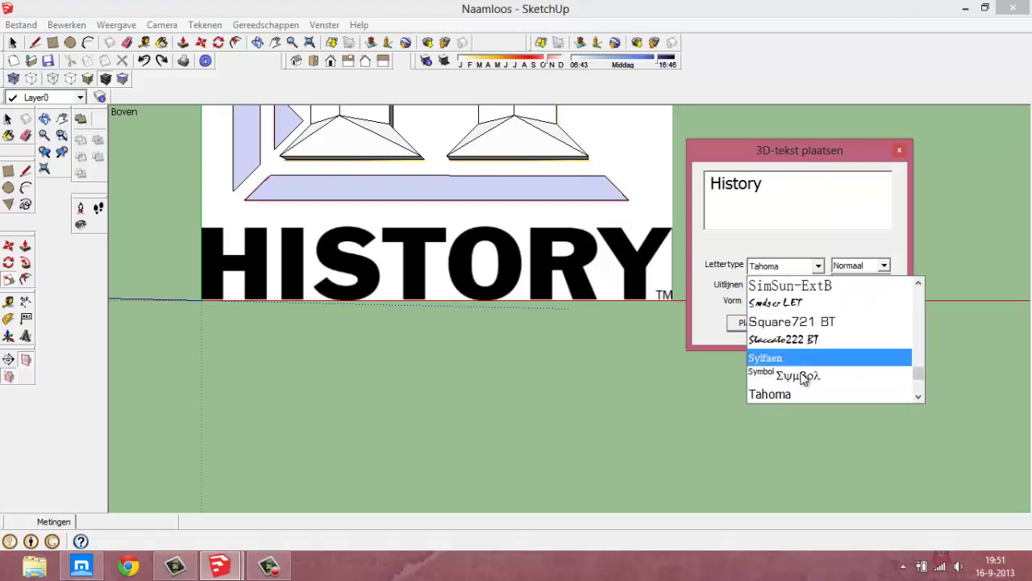
click(791, 395)
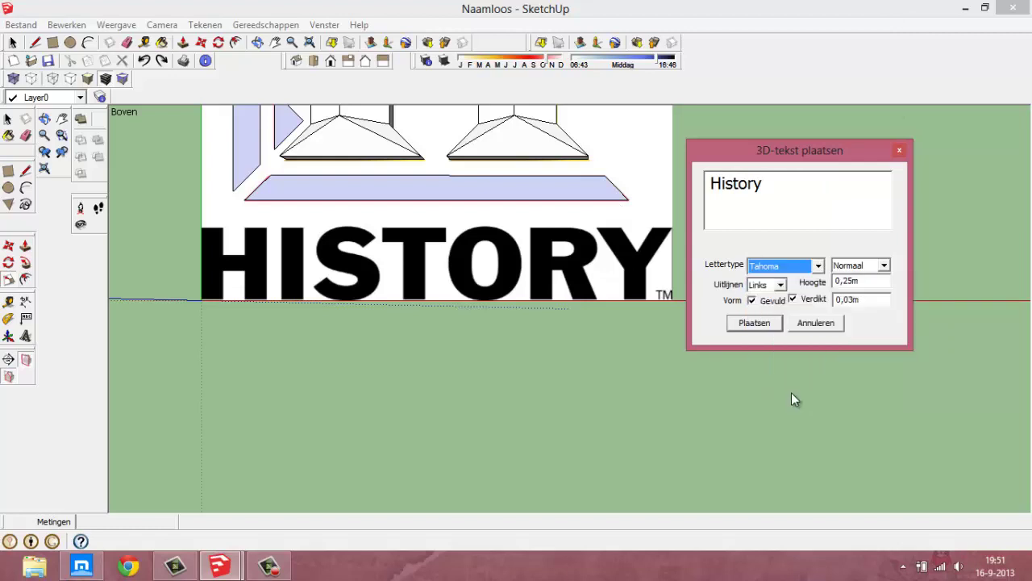
click(819, 266)
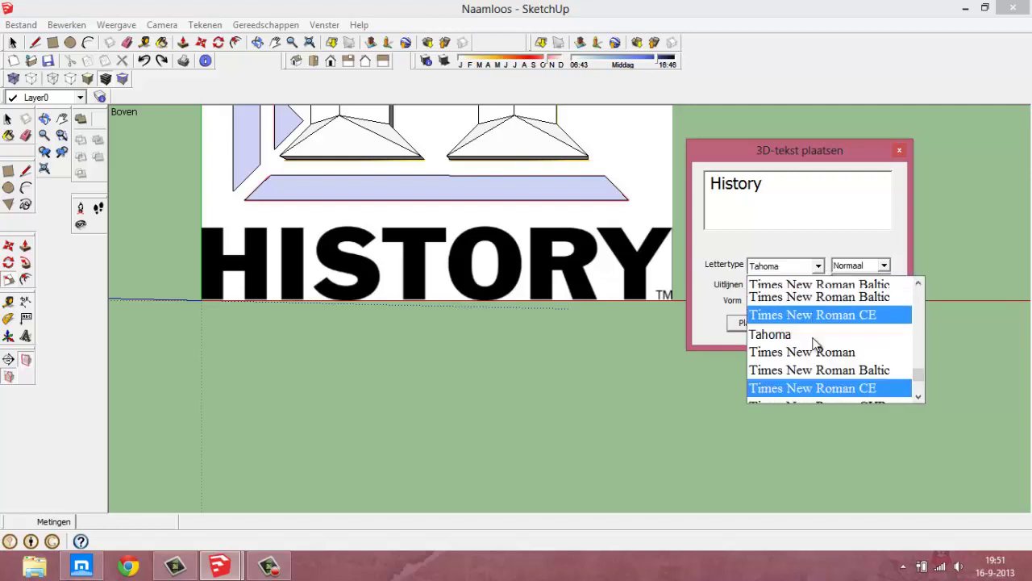
scroll(815, 339, up, 1)
scroll(814, 343, up, 2)
scroll(815, 342, up, 2)
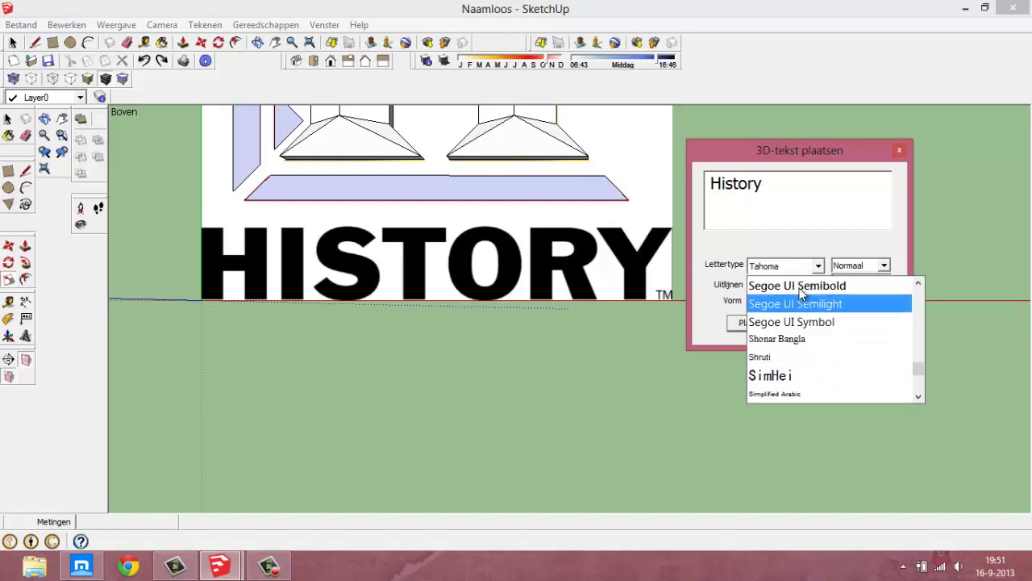
click(835, 292)
Scroll through the font list and try Mongolian Baiti
click(818, 266)
scroll(912, 355, up, 3)
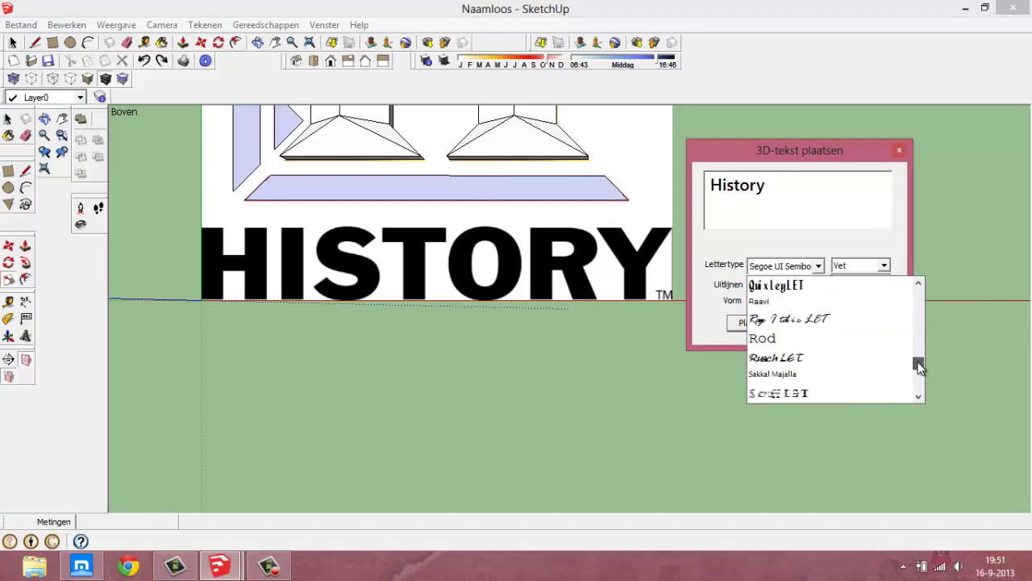
click(920, 285)
click(920, 285)
click(919, 284)
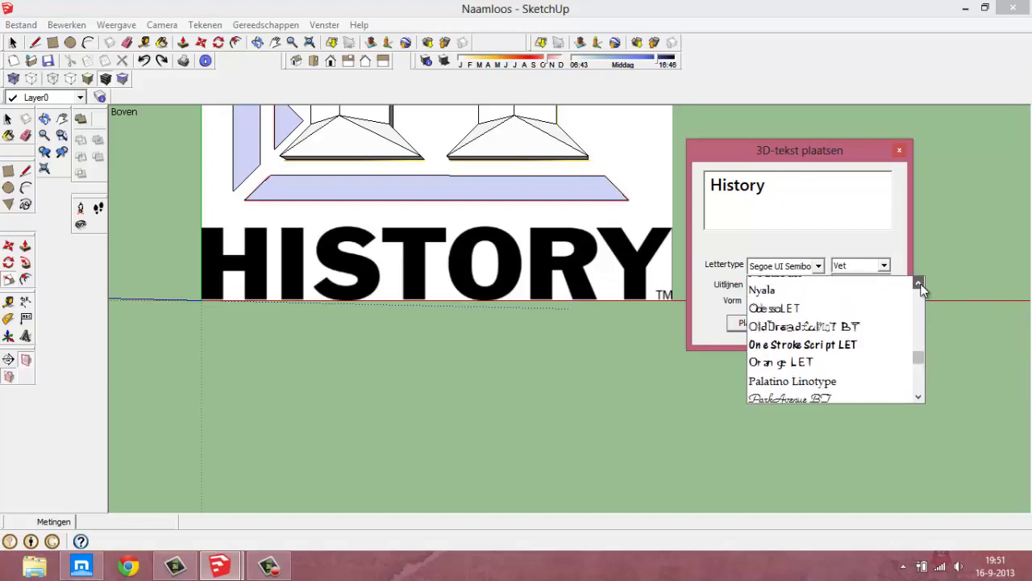
click(919, 285)
click(919, 284)
click(920, 284)
click(920, 284)
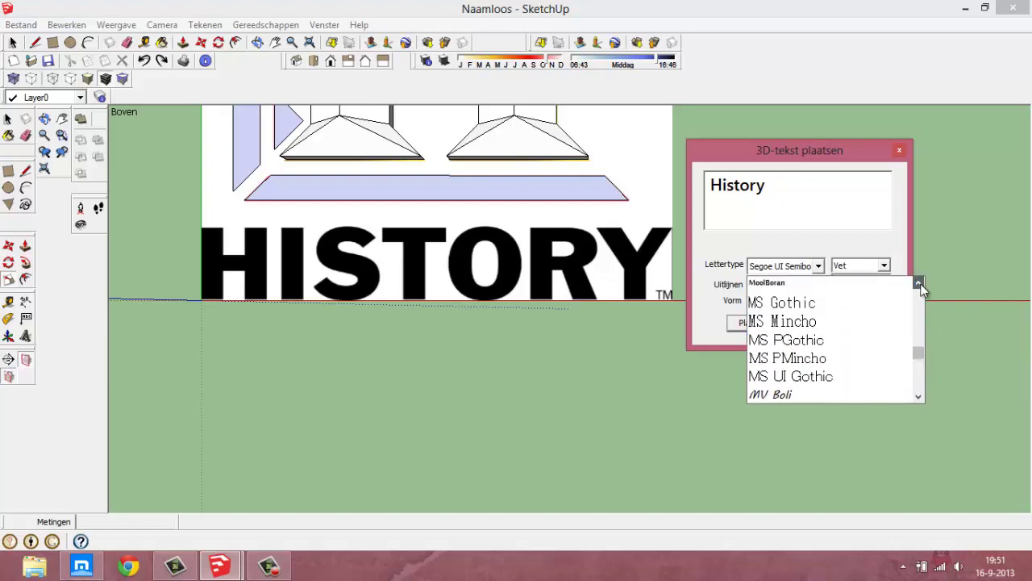
click(920, 285)
click(830, 378)
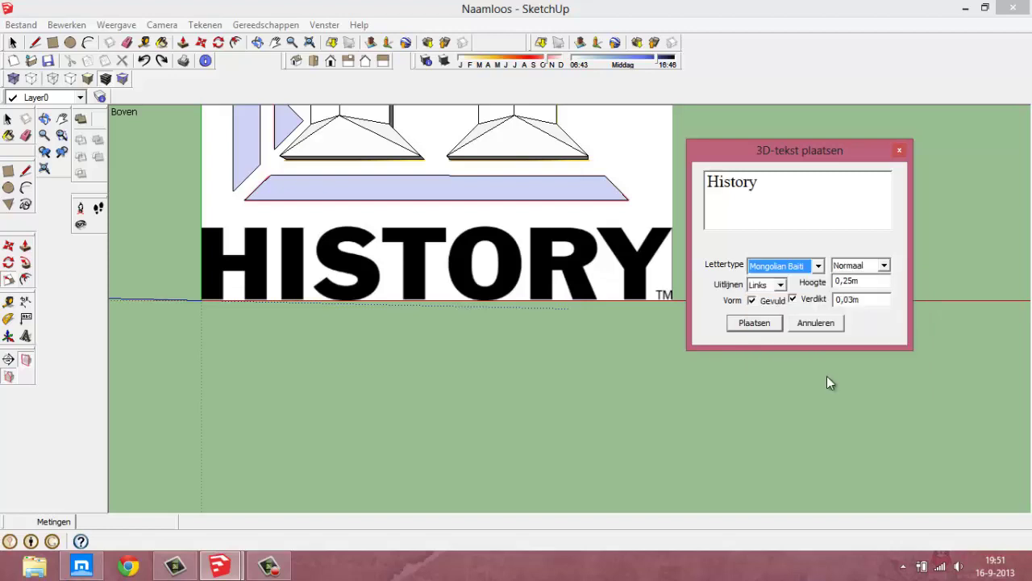
Settle on the Miriam font for the HISTORY text at 0,25m high
click(819, 266)
click(918, 285)
click(919, 285)
click(919, 285)
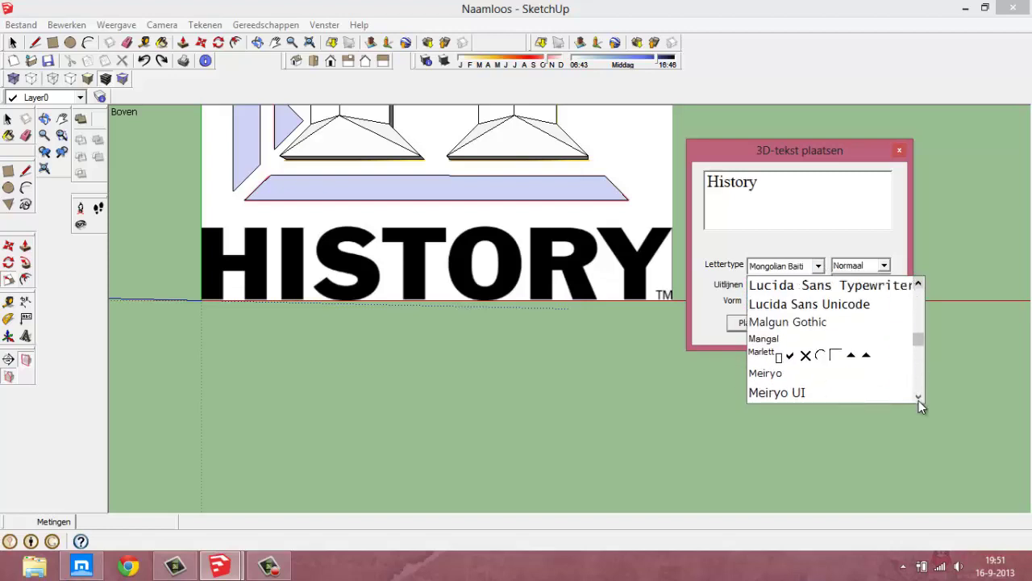
click(919, 397)
click(918, 397)
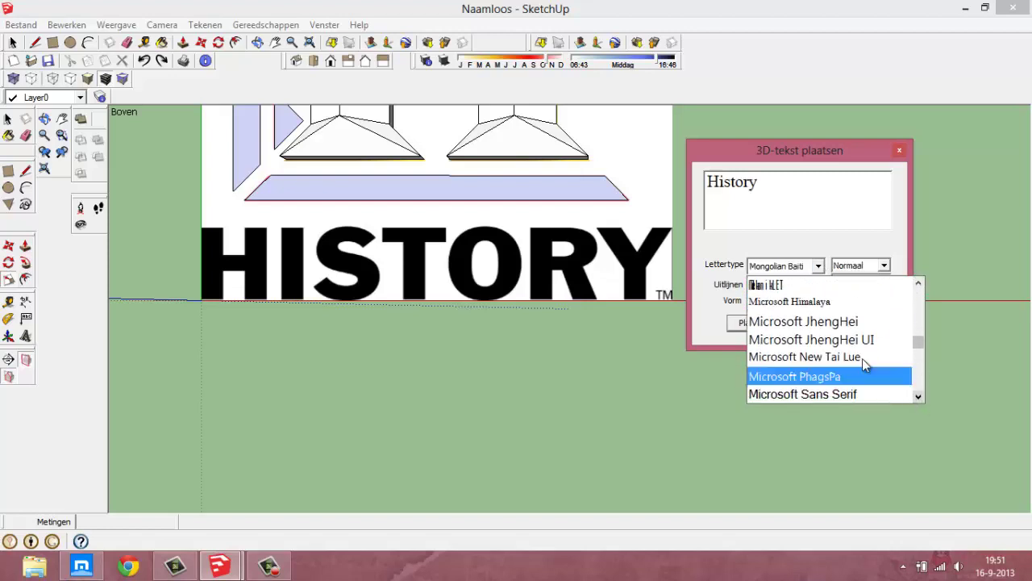
click(395, 543)
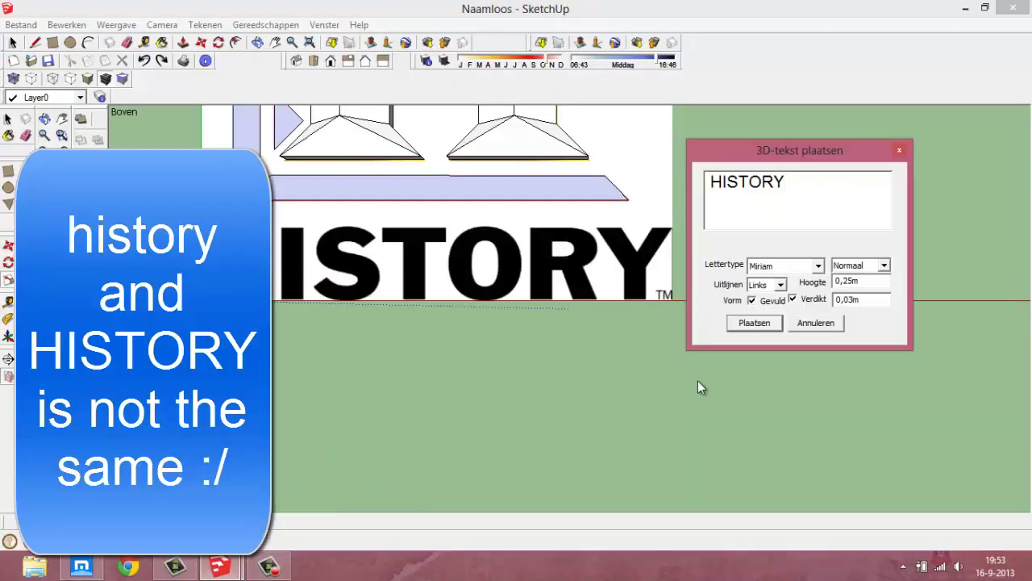
Place the HISTORY text on the reference lettering and scale it up about 2,27 times
click(755, 324)
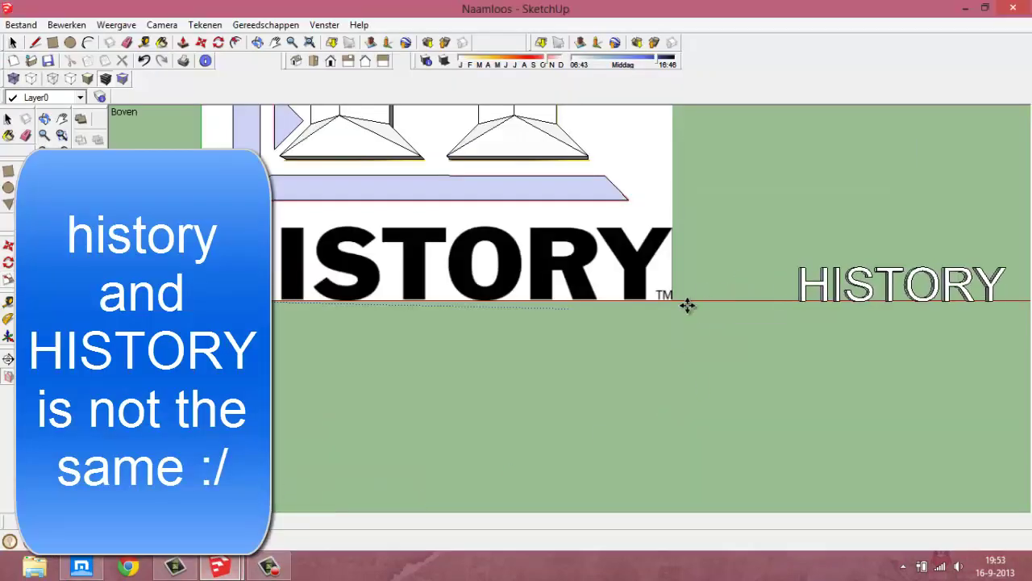
click(202, 300)
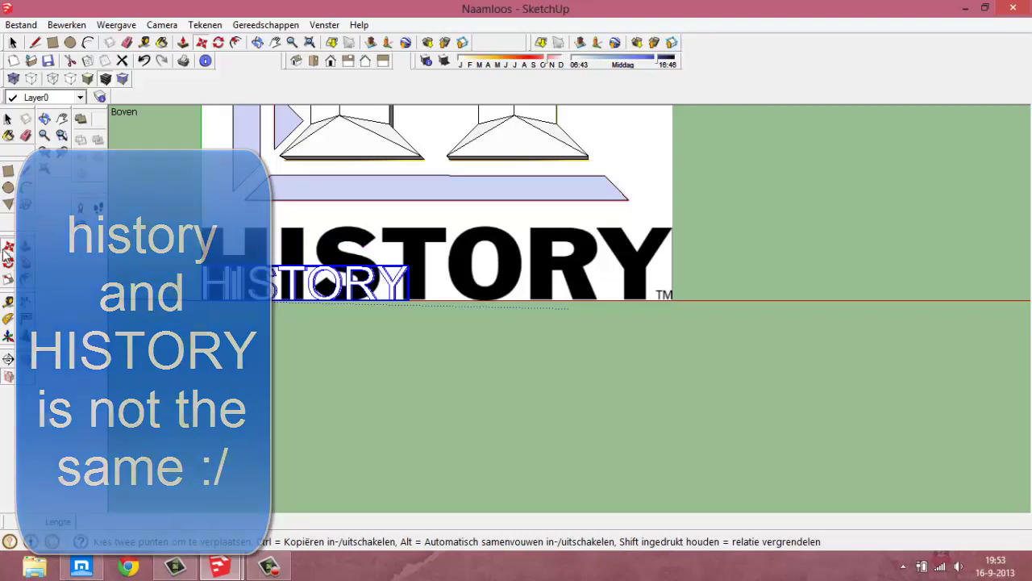
key(s)
click(409, 264)
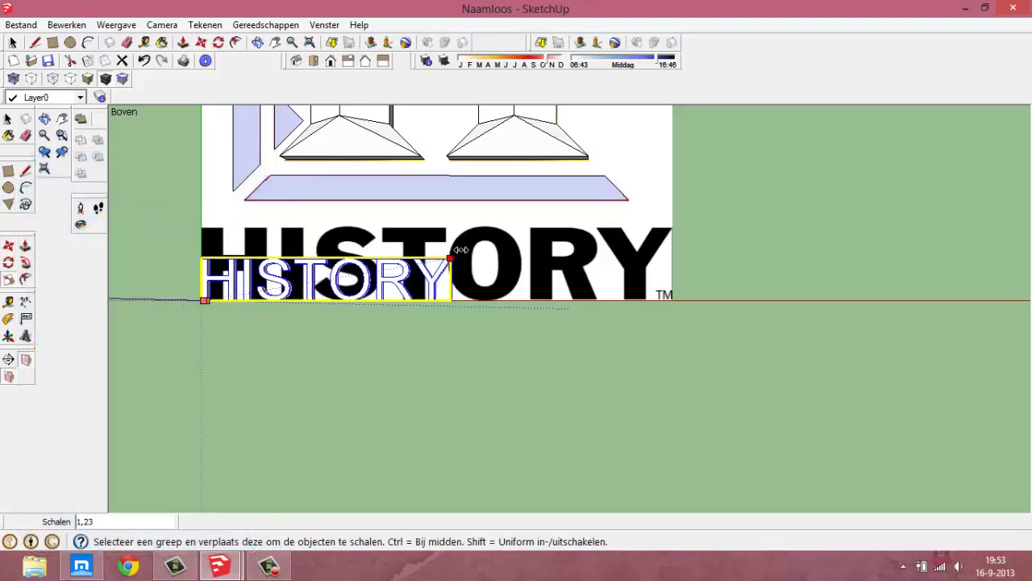
click(673, 244)
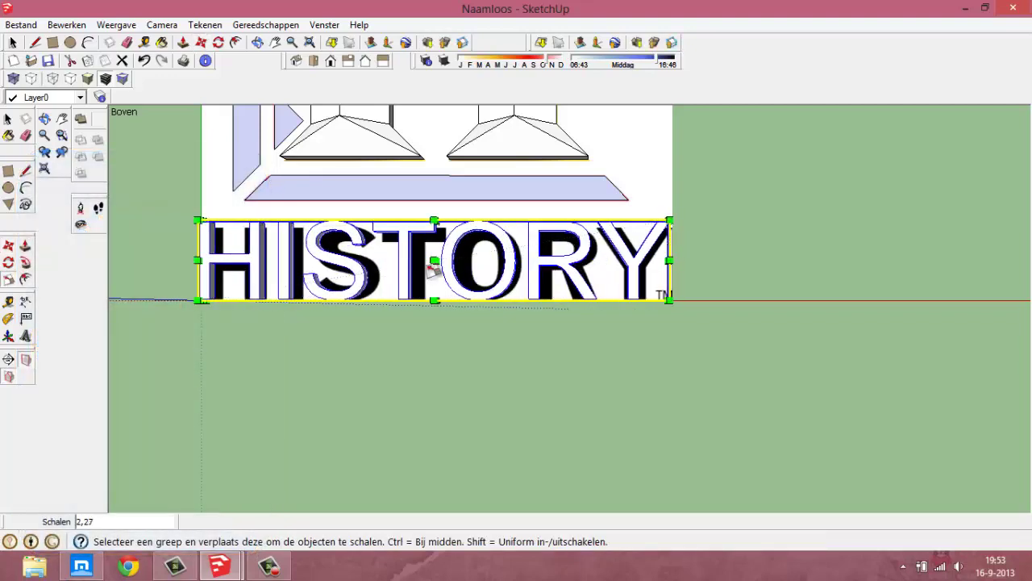
Zoom out, erase the white reference image, and return to the top view
scroll(221, 266, down, 2)
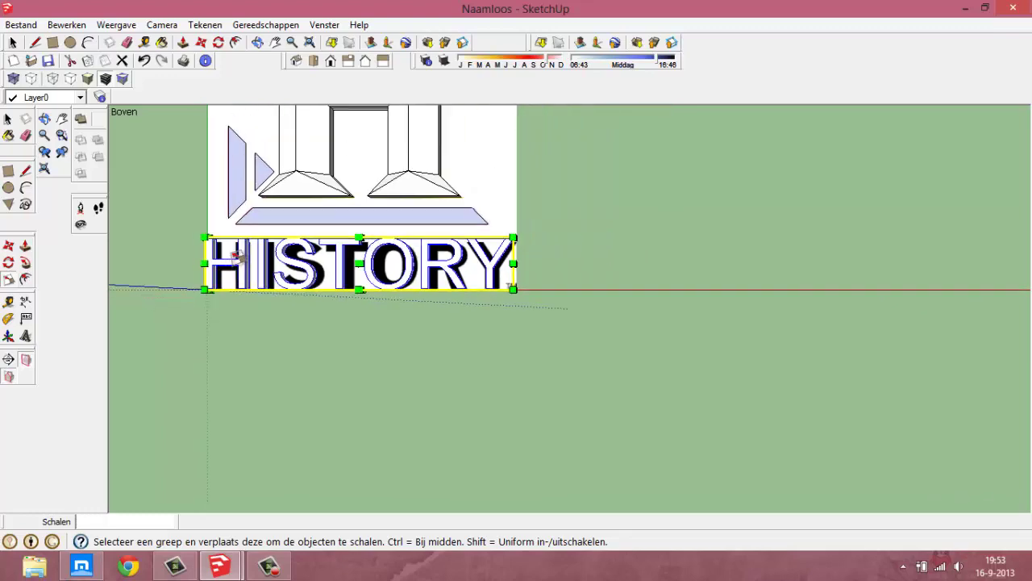
scroll(222, 266, down, 1)
click(275, 43)
drag(193, 223, 291, 323)
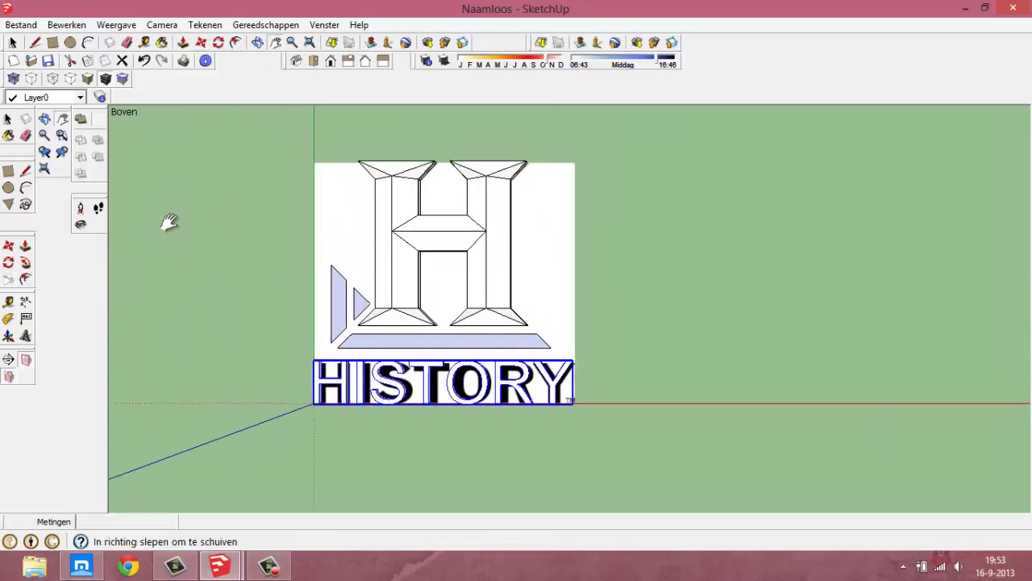
click(127, 42)
click(315, 165)
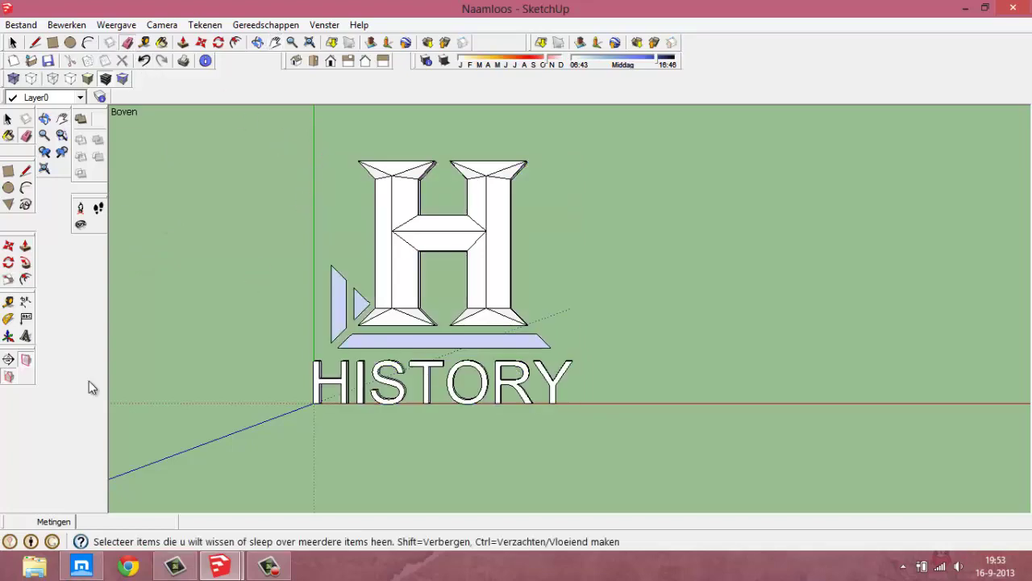
click(138, 484)
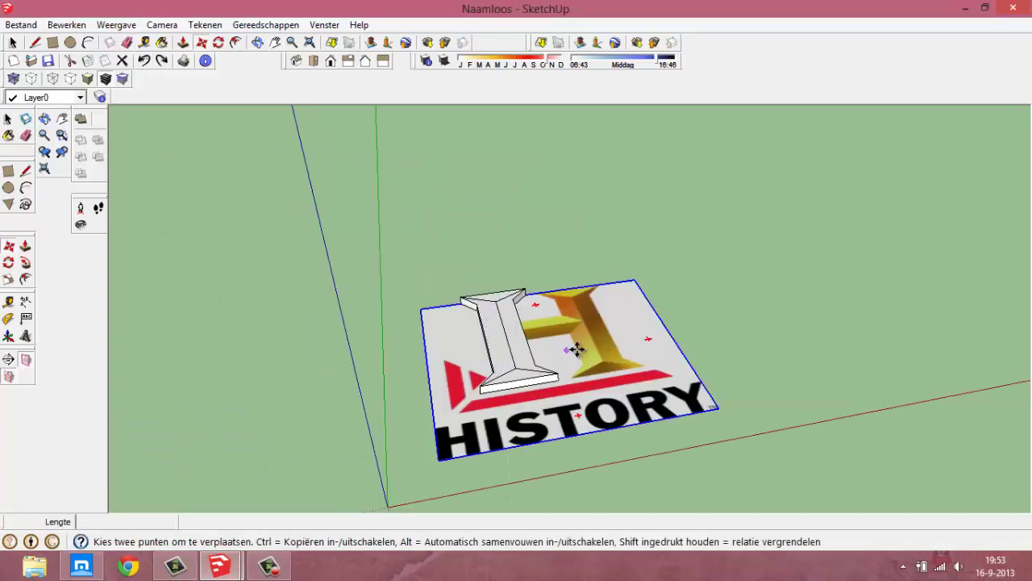
click(965, 8)
click(144, 42)
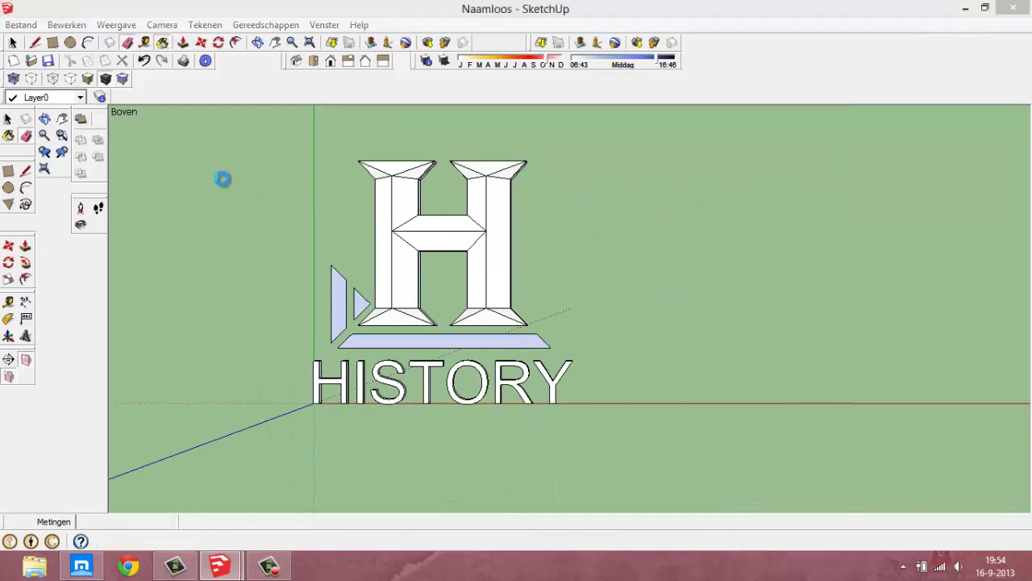
Pick the orange Kleur_C02 colour and paint the H's right upright face
click(210, 326)
click(172, 403)
click(233, 533)
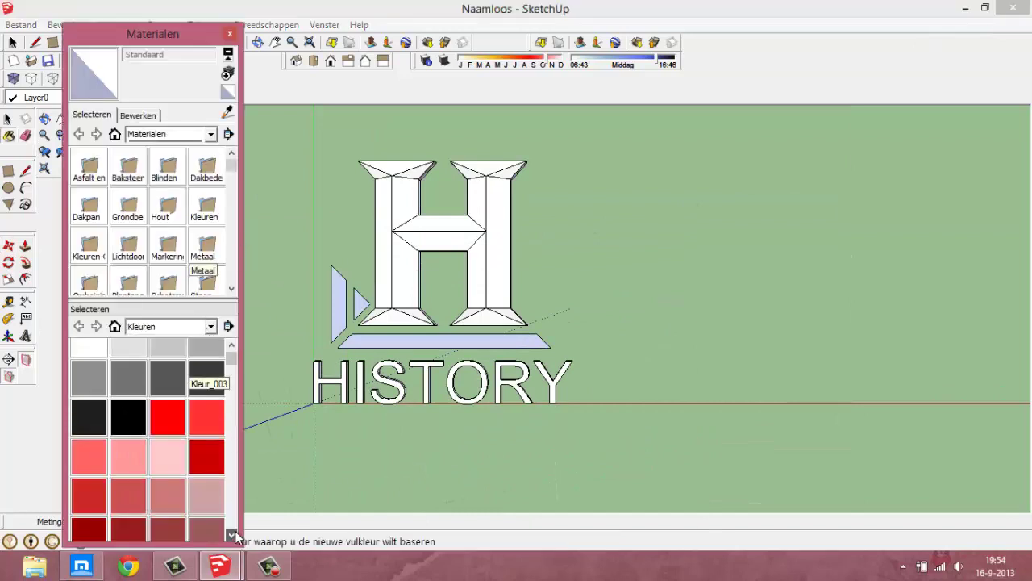
click(233, 533)
click(233, 533)
click(233, 533)
click(233, 533)
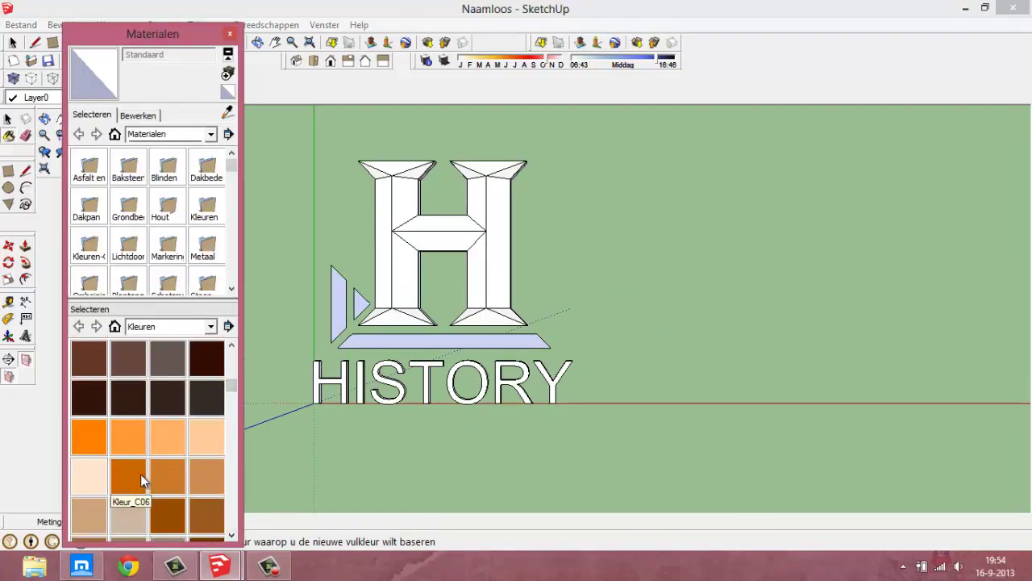
click(128, 436)
click(494, 274)
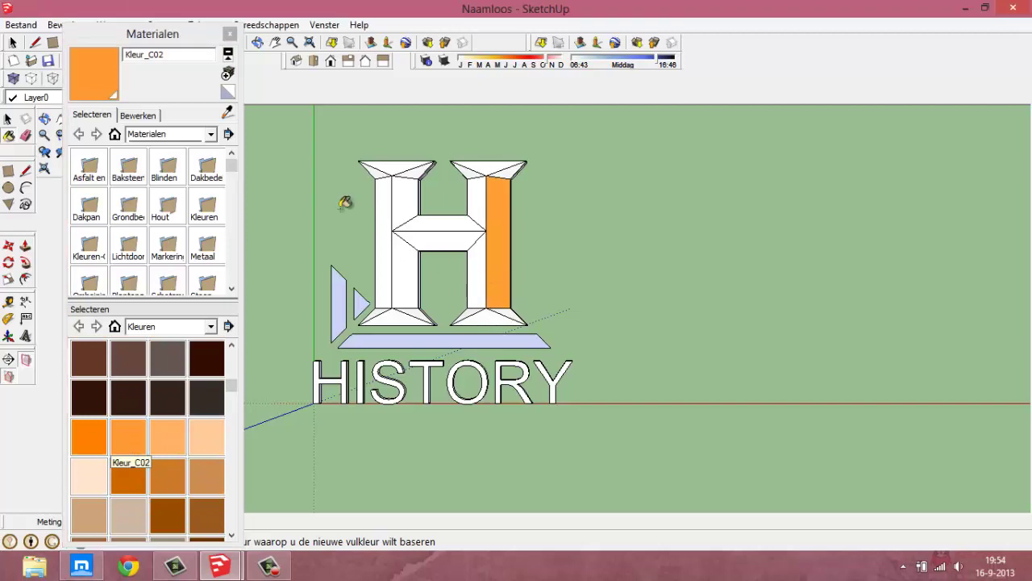
Select the whole H and paint it with the orange Kleur_C02 material
click(230, 34)
key(space)
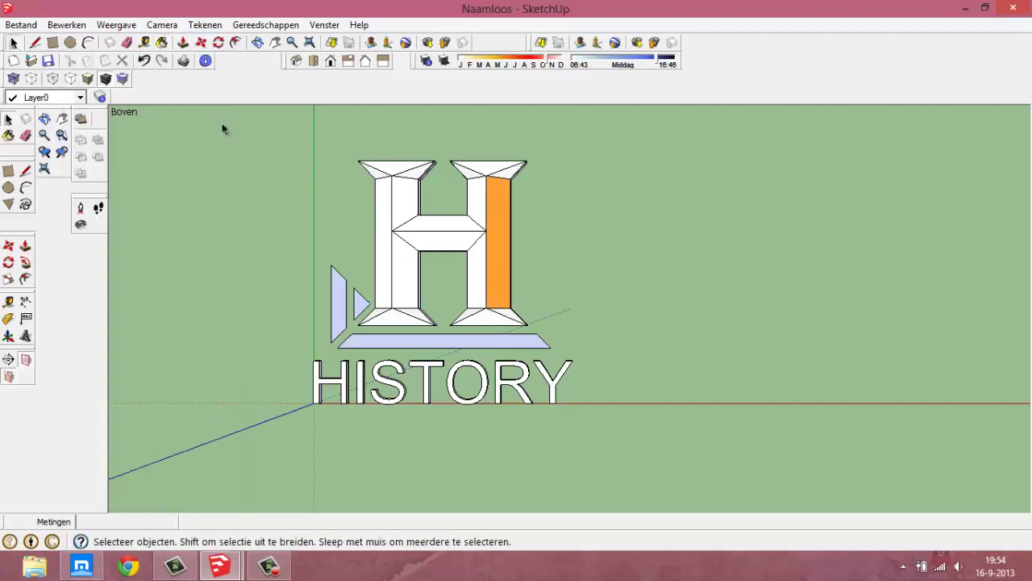
drag(418, 190, 526, 307)
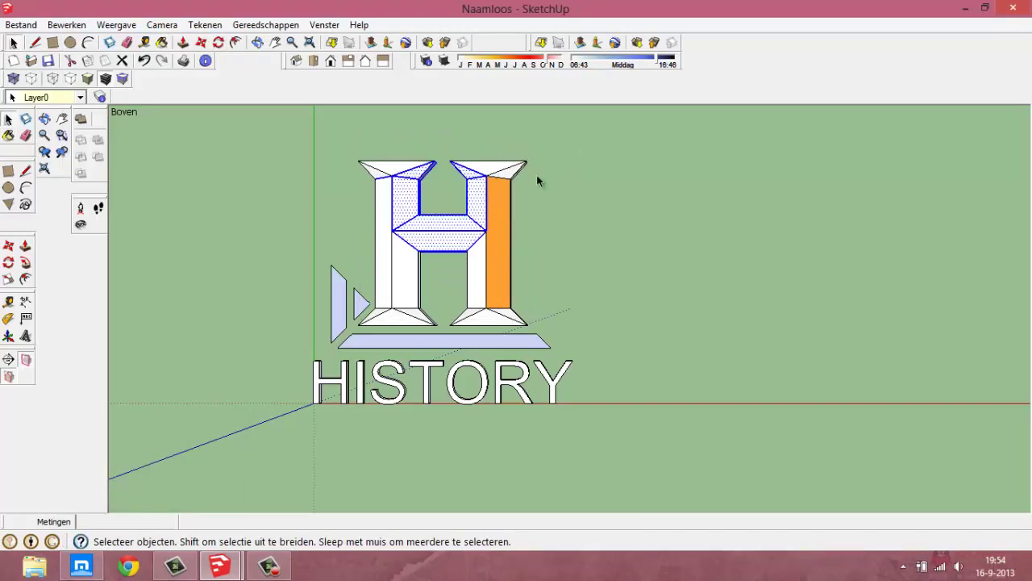
drag(375, 327, 375, 326)
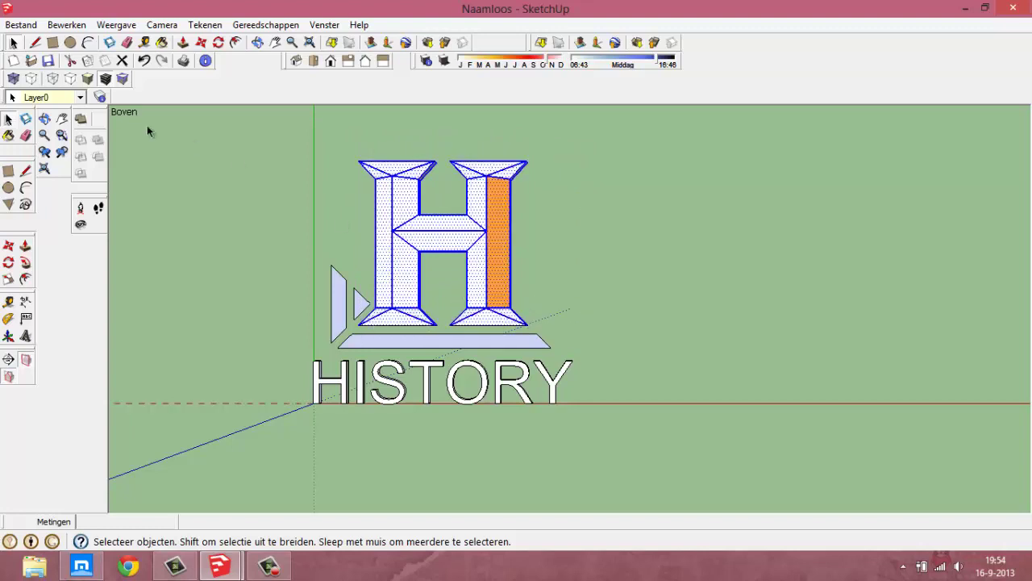
key(b)
click(402, 214)
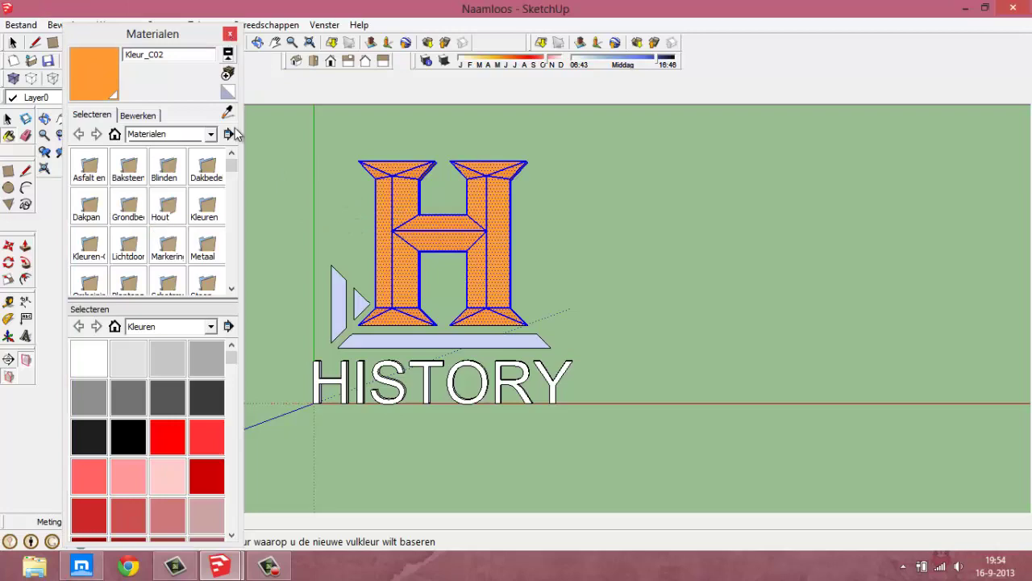
Choose the red Kleur_A01 swatch in Materialen as the next paint colour
click(220, 567)
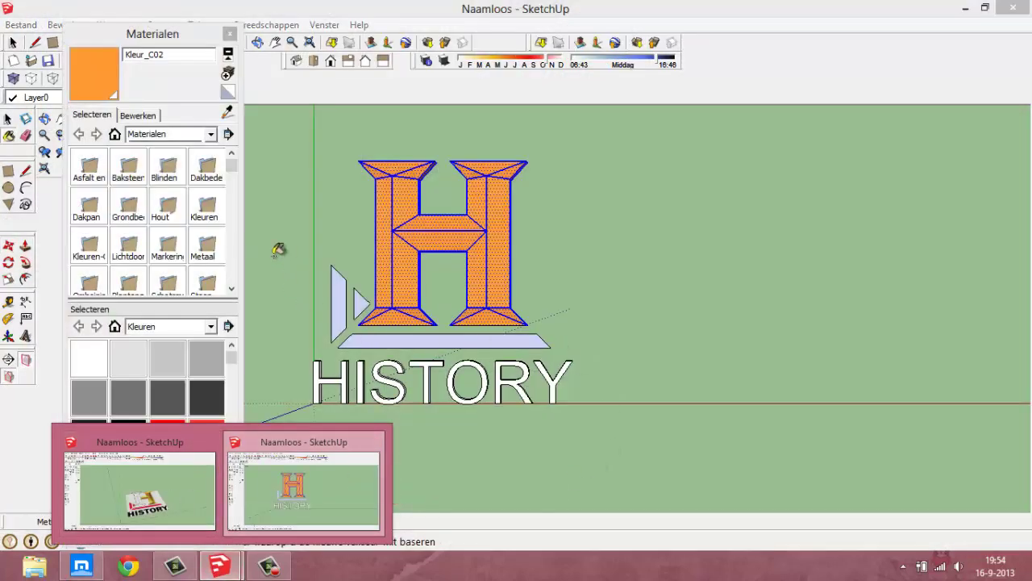
click(210, 326)
click(162, 401)
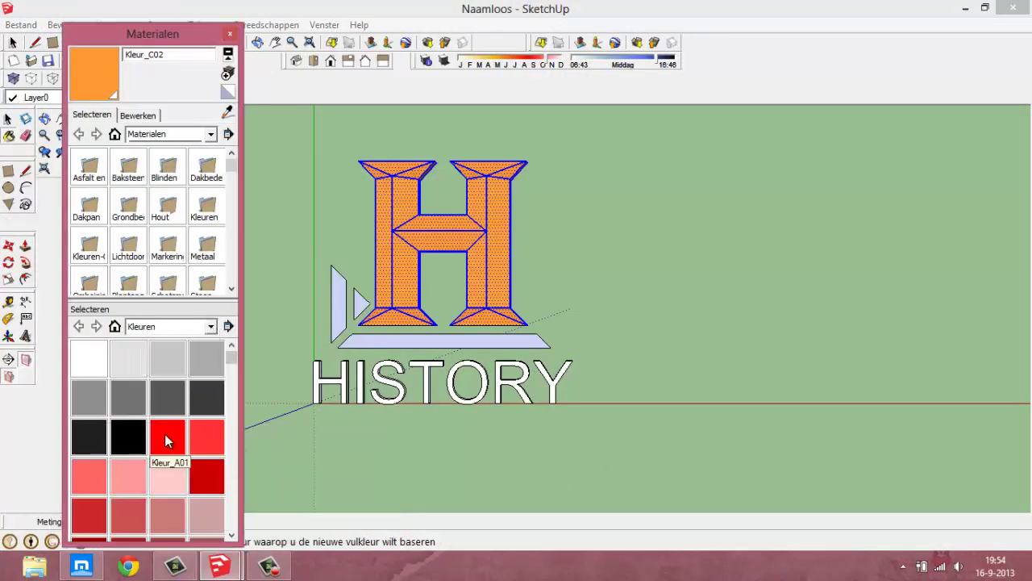
click(166, 436)
click(229, 34)
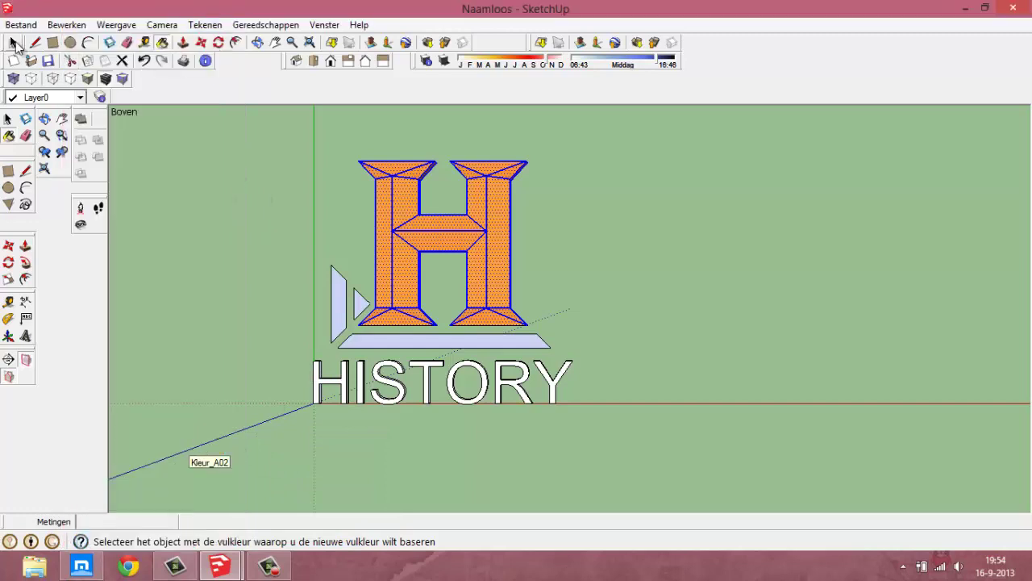
Clear the H from the selection and start selecting the arrow triangles and bottom bar
click(13, 43)
drag(309, 266, 360, 347)
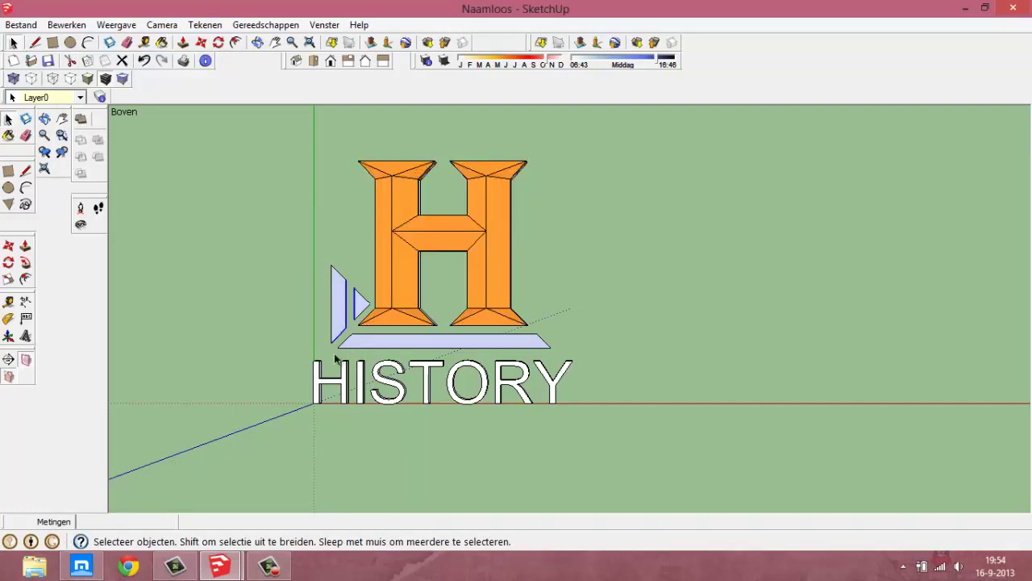
drag(333, 310, 364, 339)
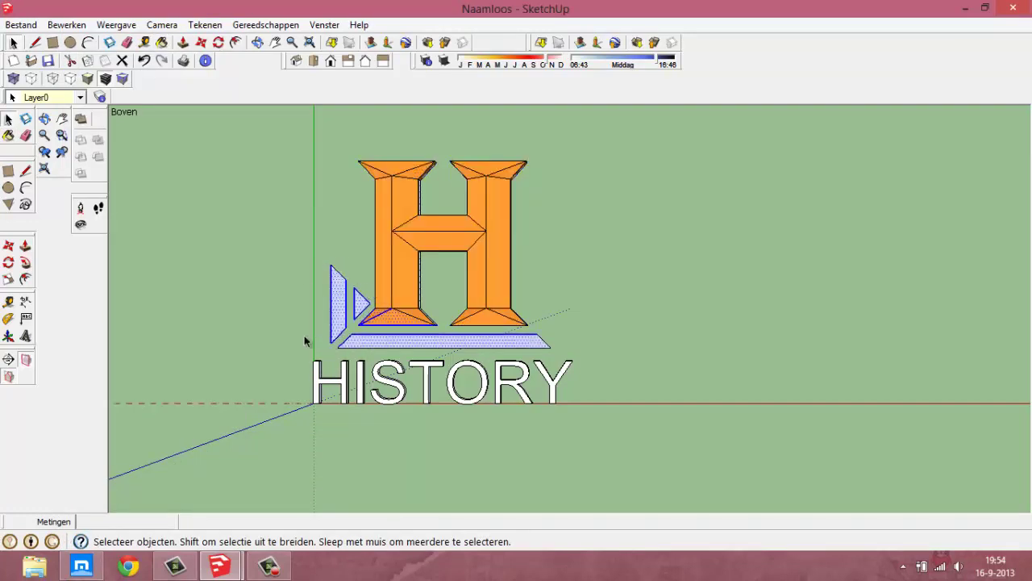
click(361, 286)
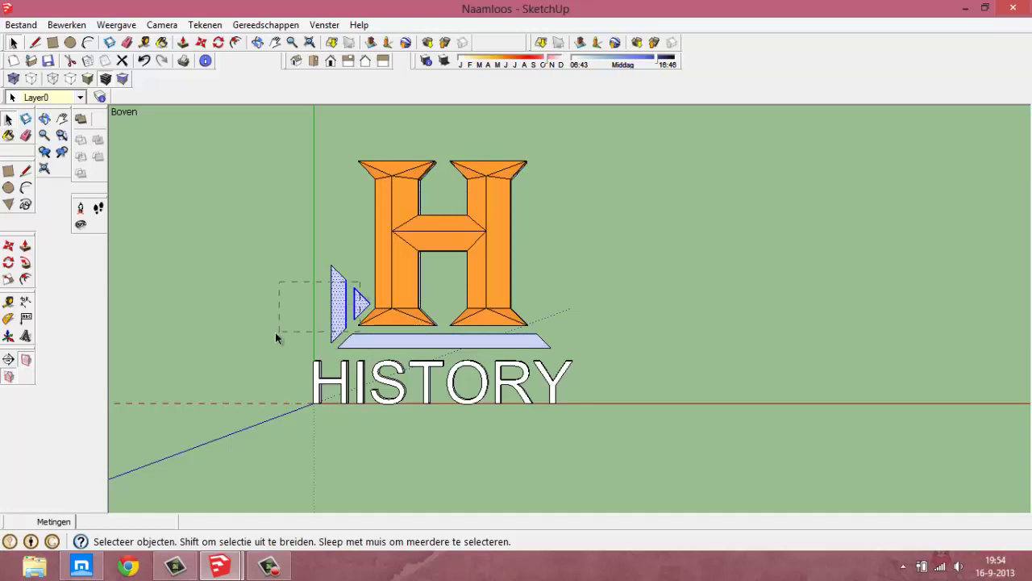
mouse_move(276, 333)
mouse_down()
mouse_move(338, 317)
mouse_move(358, 347)
mouse_up()
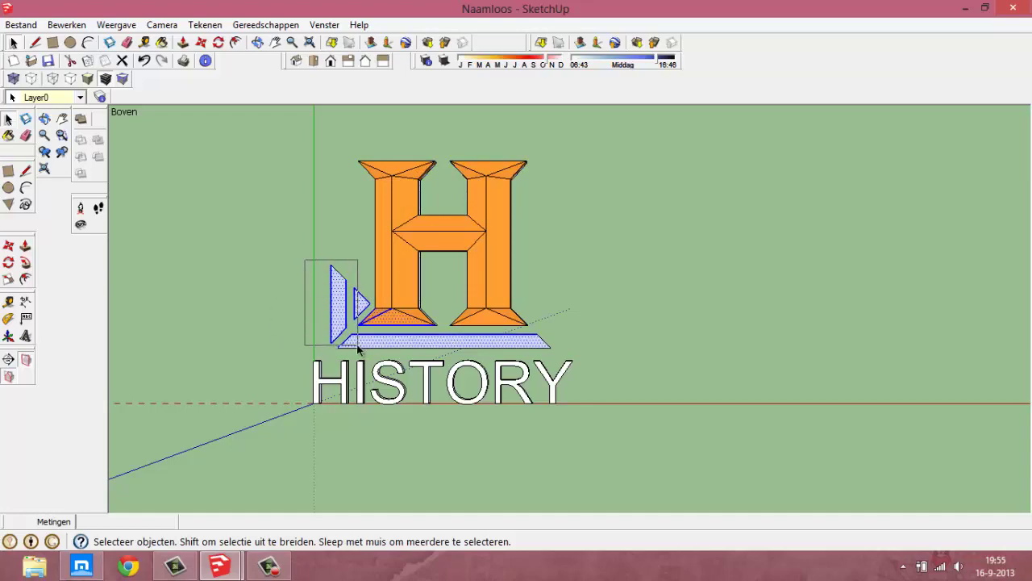
Select the small triangle, large arrow and long bottom bar, excluding the orange H face
scroll(358, 345, up, 2)
scroll(359, 346, up, 2)
drag(230, 127, 335, 277)
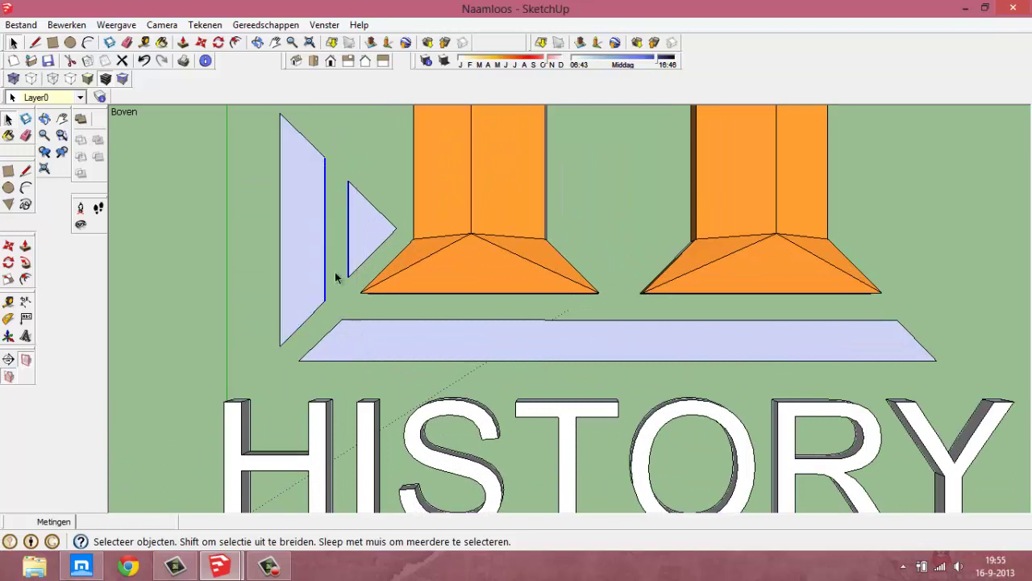
double_click(359, 234)
drag(334, 234, 335, 324)
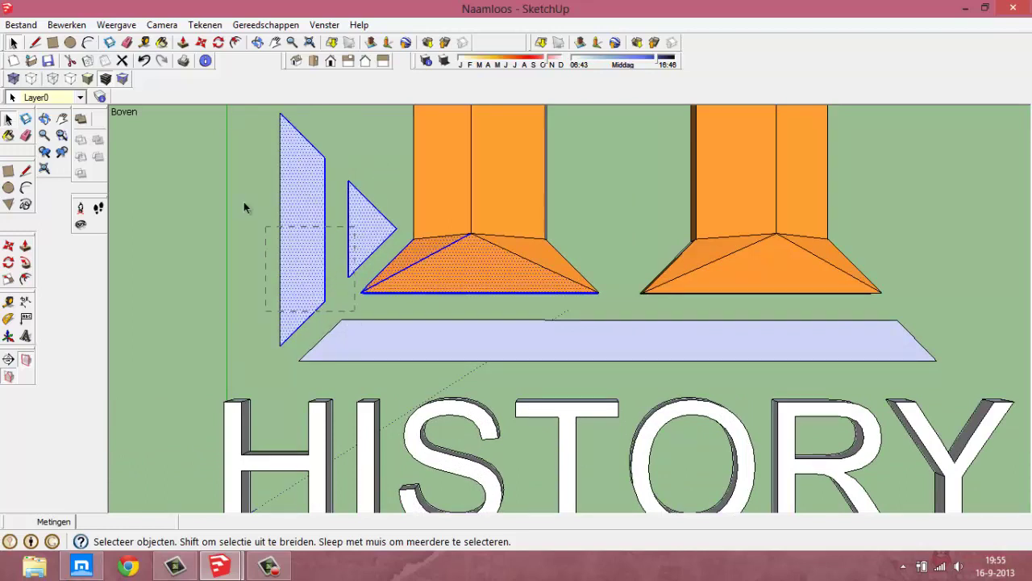
drag(167, 119, 169, 120)
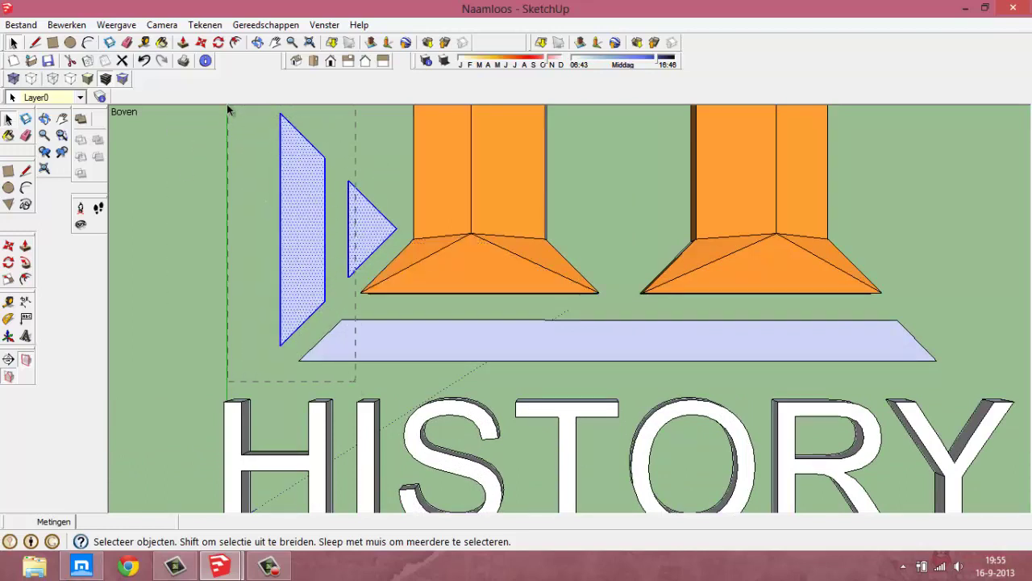
drag(227, 109, 276, 257)
Paint the selected triangles and bar with the red material
click(162, 44)
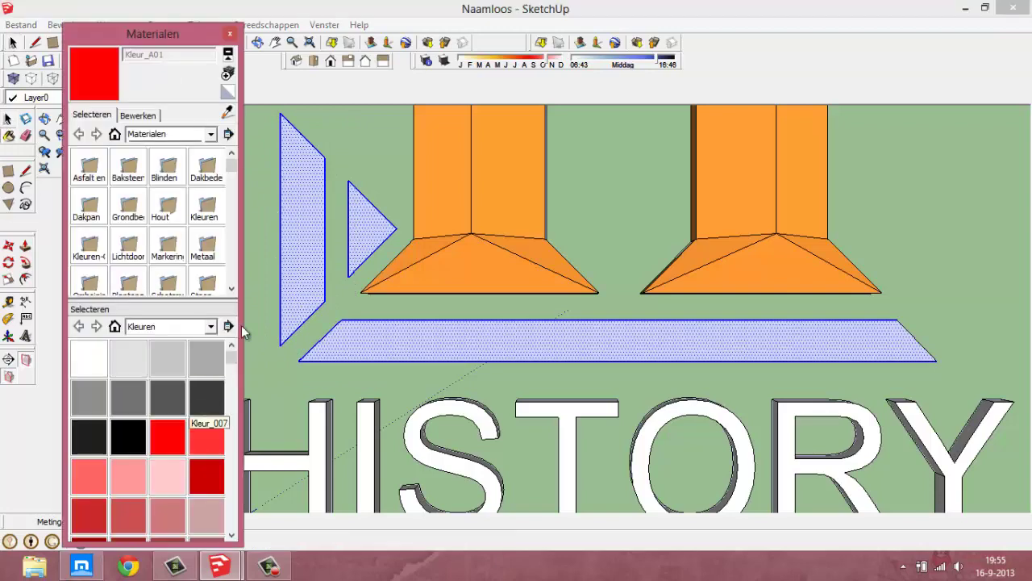
click(307, 213)
click(230, 36)
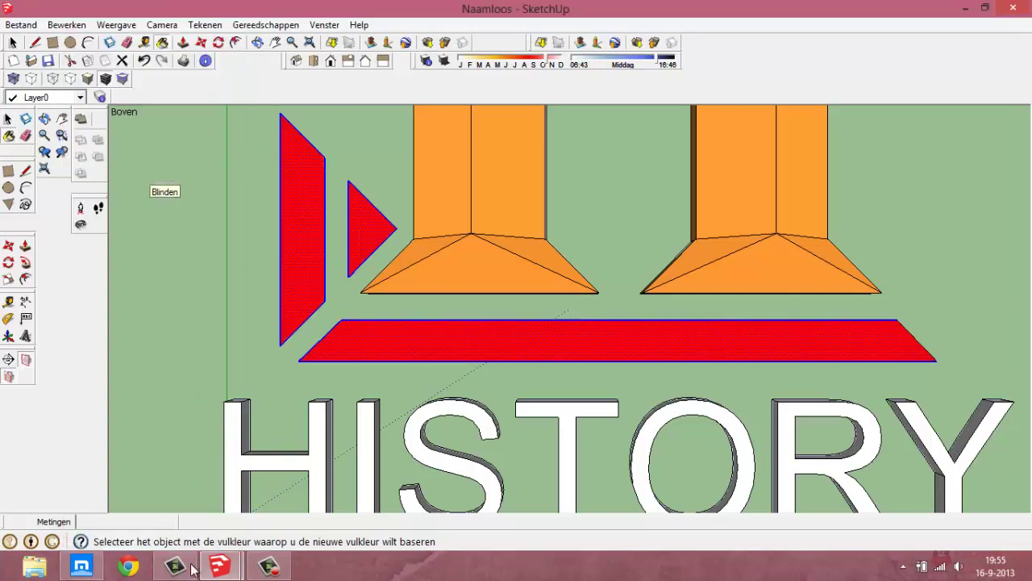
Pan up to the HISTORY text and box-select all of it
scroll(199, 250, down, 1)
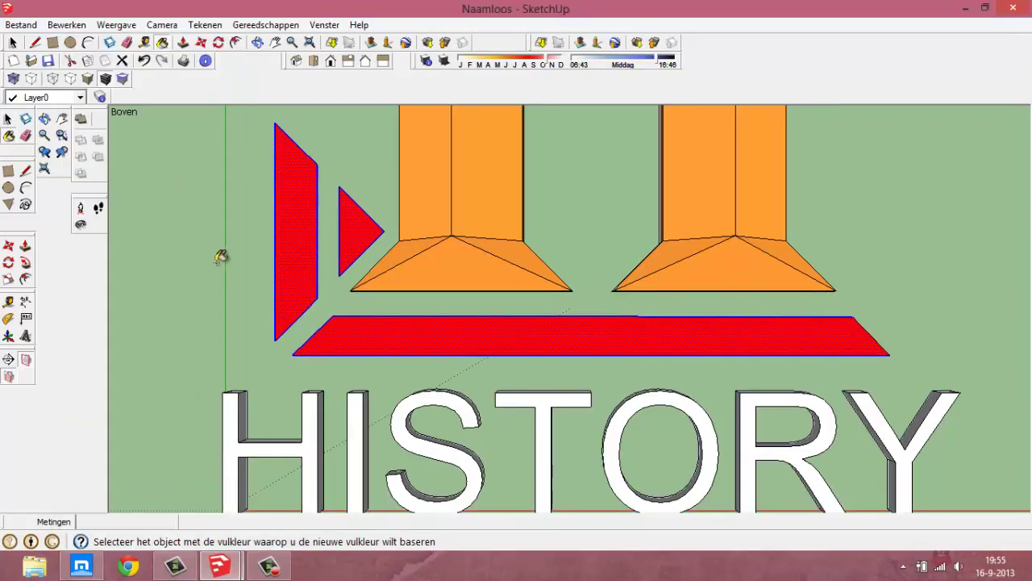
shift+middle_drag(219, 255, 201, 162)
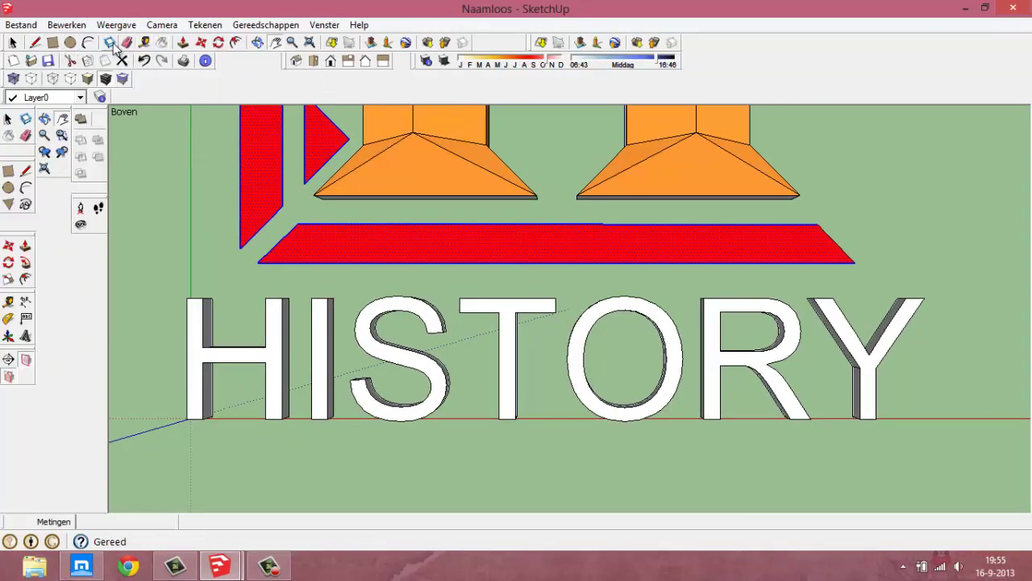
click(13, 43)
drag(166, 292, 922, 449)
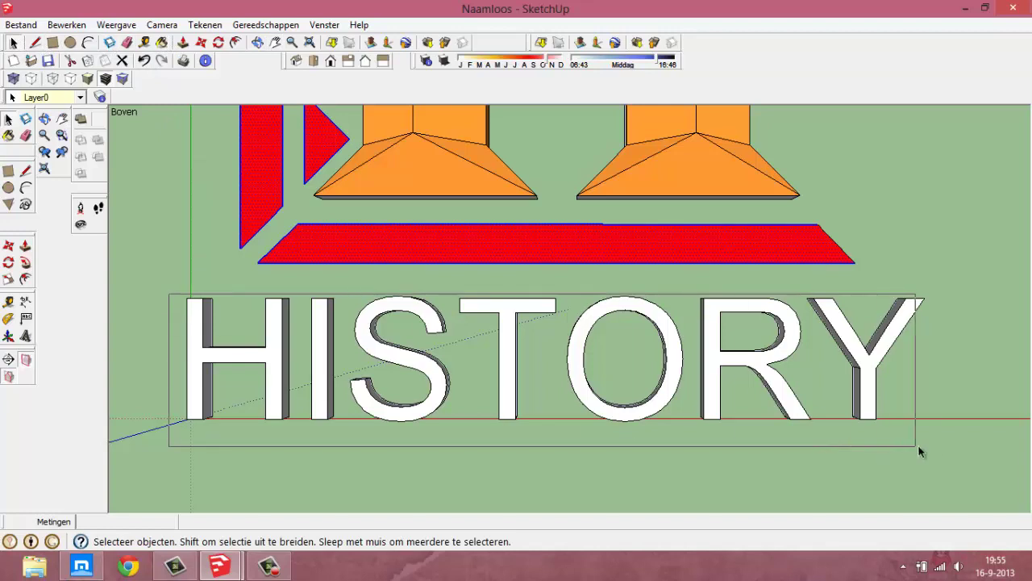
Paint the selected HISTORY lettering with the black swatch and view it in perspective
click(161, 42)
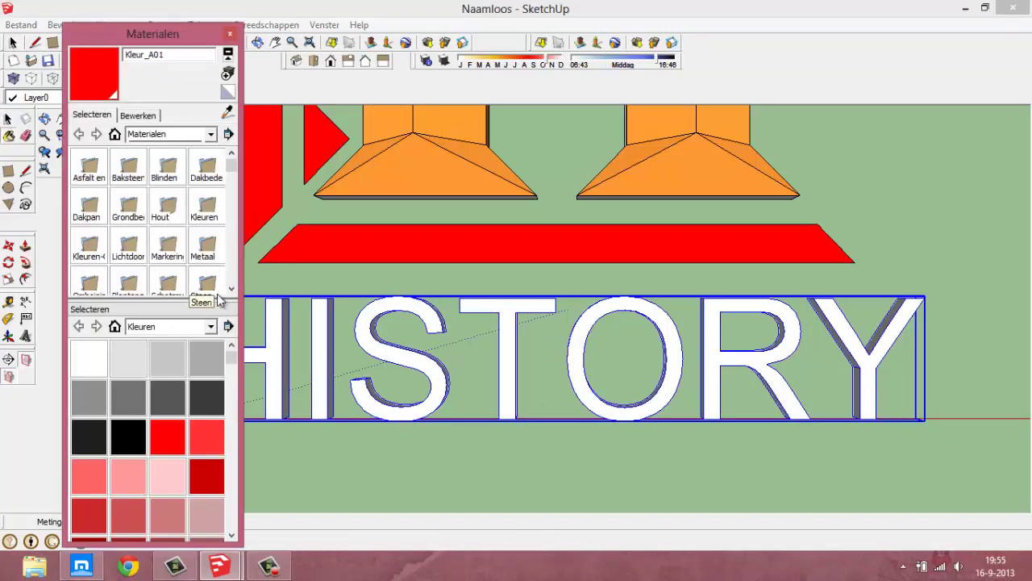
click(139, 439)
click(401, 337)
click(229, 34)
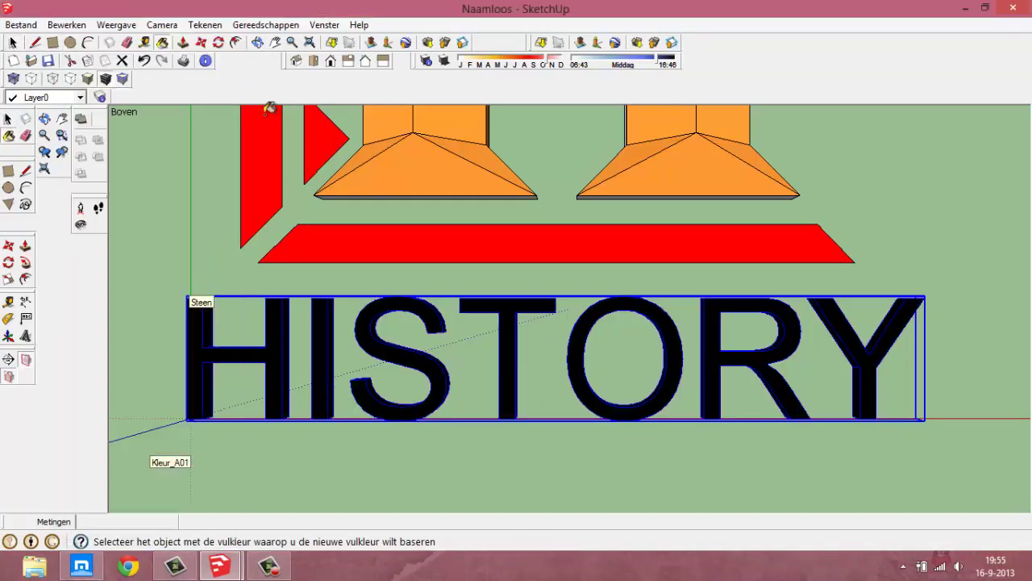
mouse_move(435, 323)
middle_down()
mouse_move(669, 196)
mouse_move(722, 207)
mouse_move(358, 92)
middle_up()
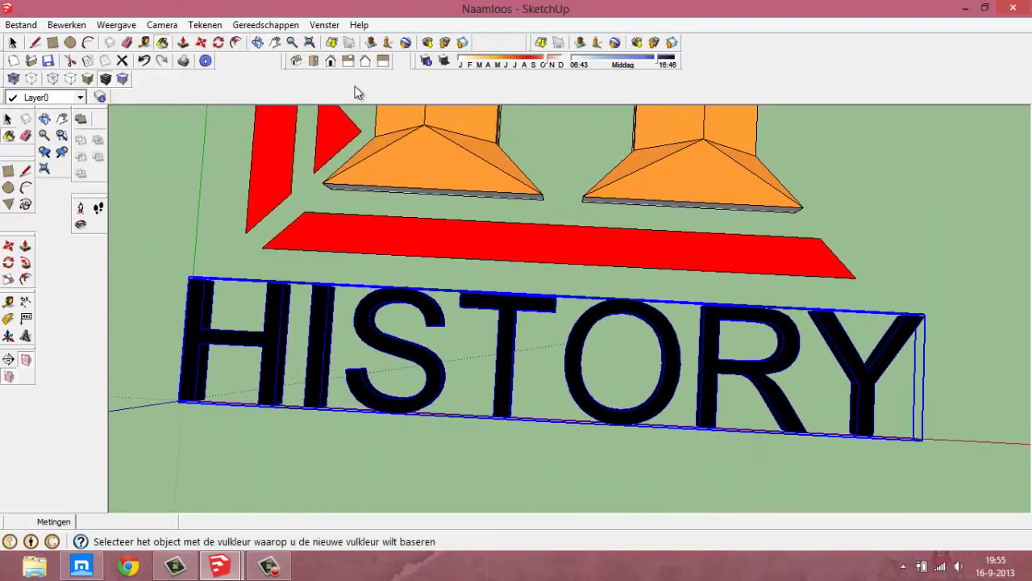
click(184, 60)
Push/Pull the red arrow face and the red bar up 0,10 m into solid blocks
scroll(377, 332, down, 5)
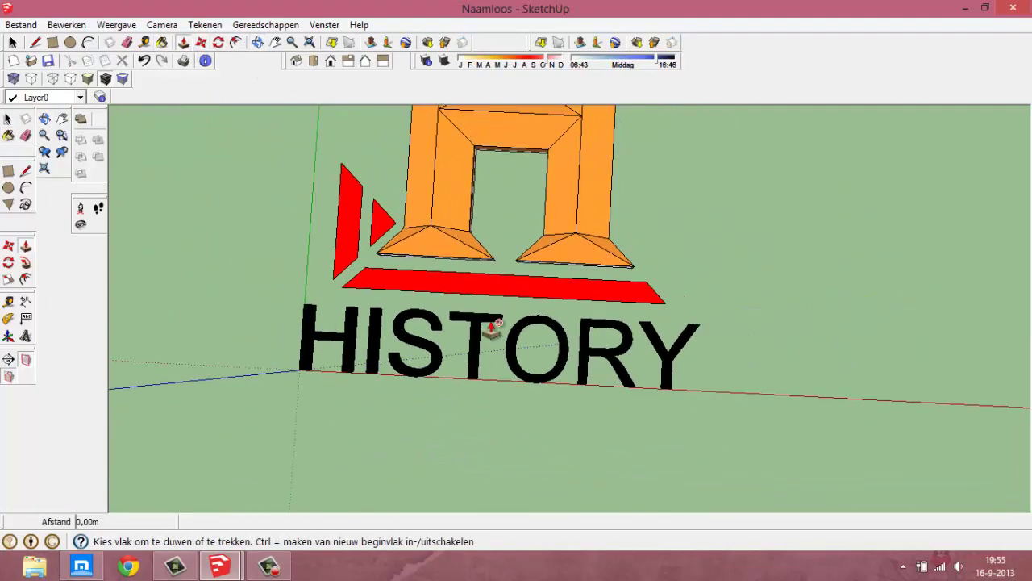
mouse_move(490, 328)
middle_down()
mouse_move(380, 258)
mouse_move(431, 288)
mouse_move(458, 233)
mouse_move(484, 322)
mouse_move(807, 323)
mouse_move(986, 242)
mouse_move(534, 134)
mouse_move(471, 327)
mouse_move(695, 275)
middle_up()
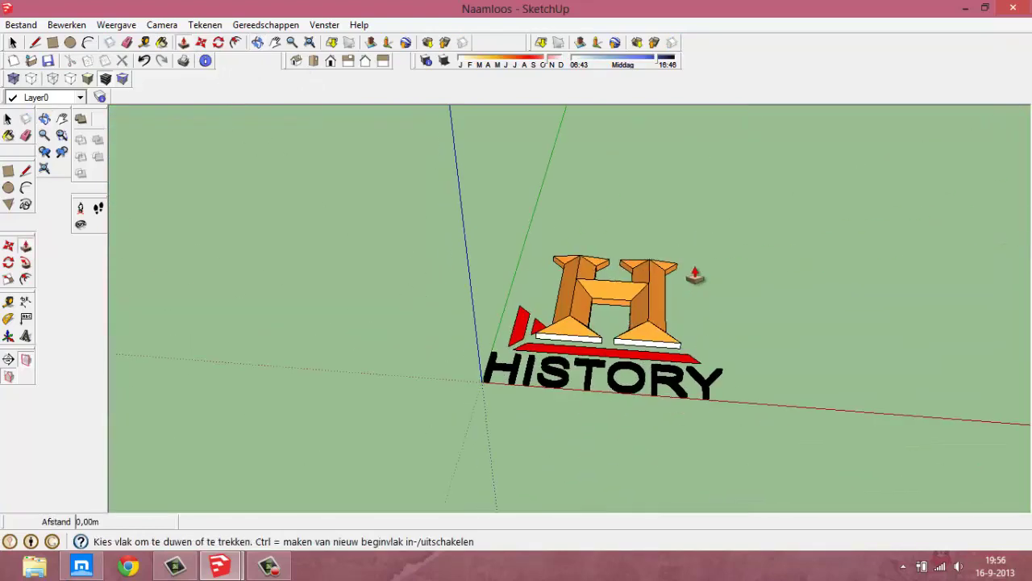
click(184, 42)
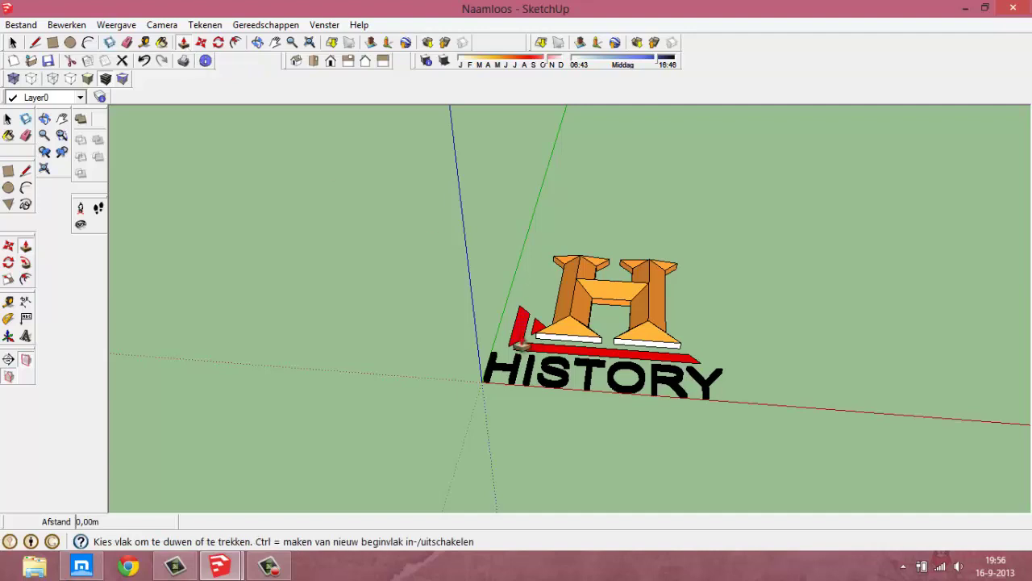
click(521, 327)
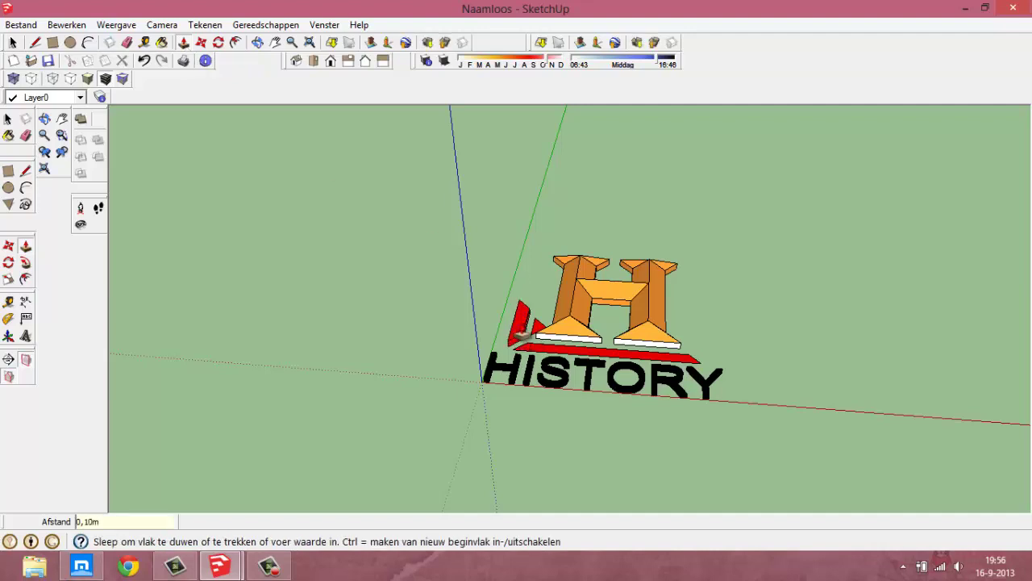
key(Return)
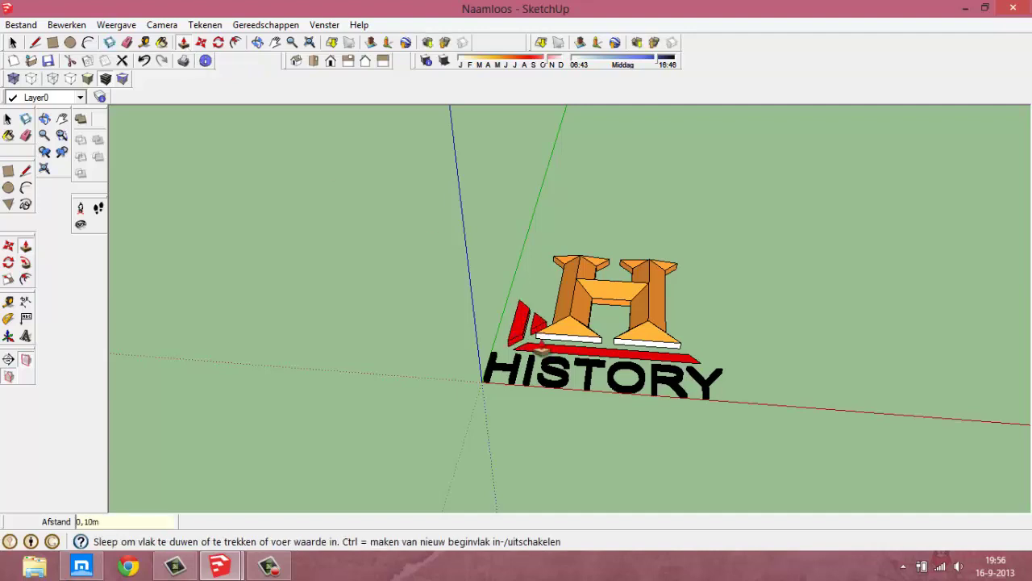
click(539, 353)
key(Return)
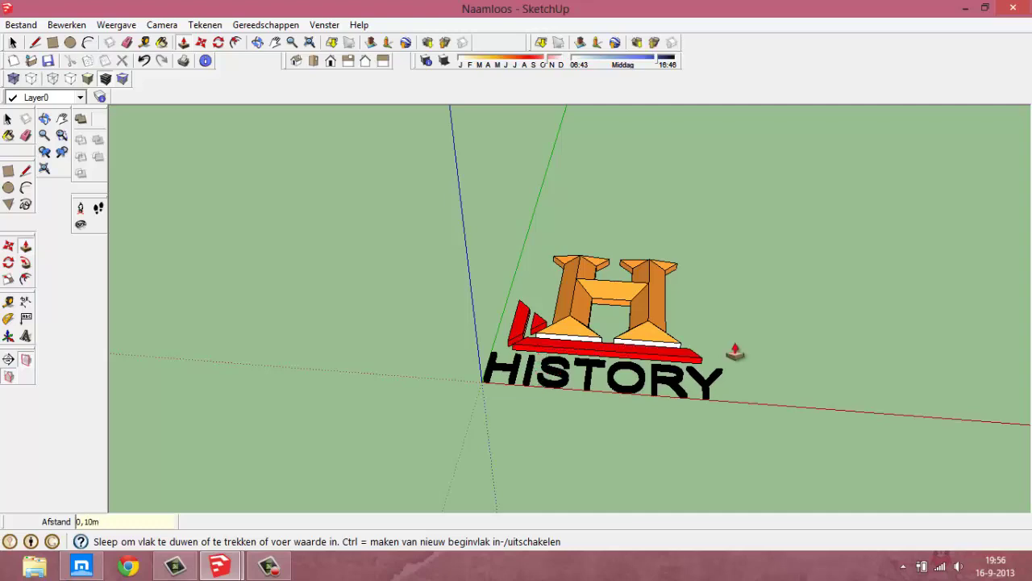
middle_drag(761, 343, 799, 371)
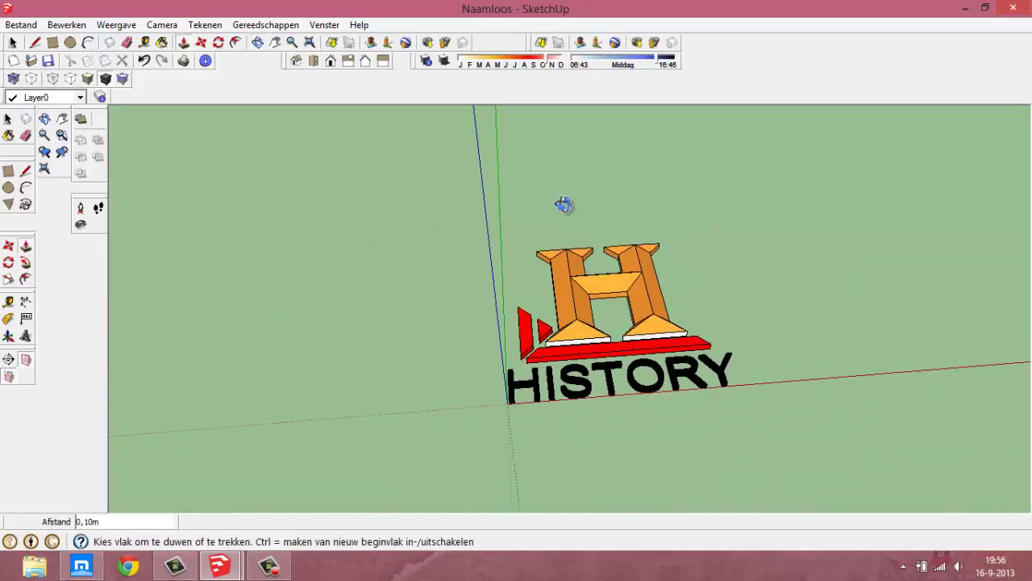
In Right view, attempt a rotation about the logo's centre, then undo the wrong angle
middle_drag(563, 205, 535, 280)
click(332, 63)
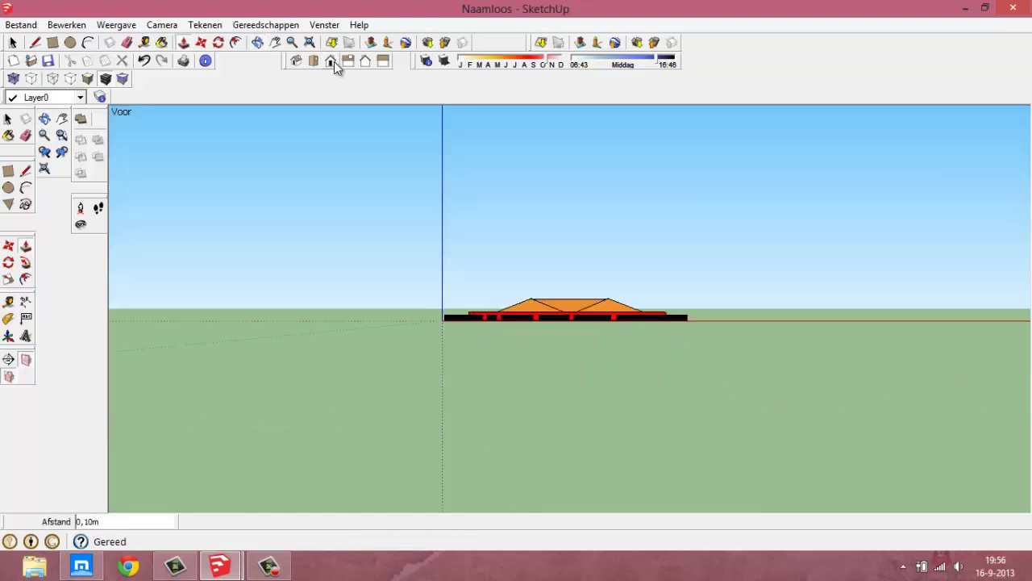
click(347, 62)
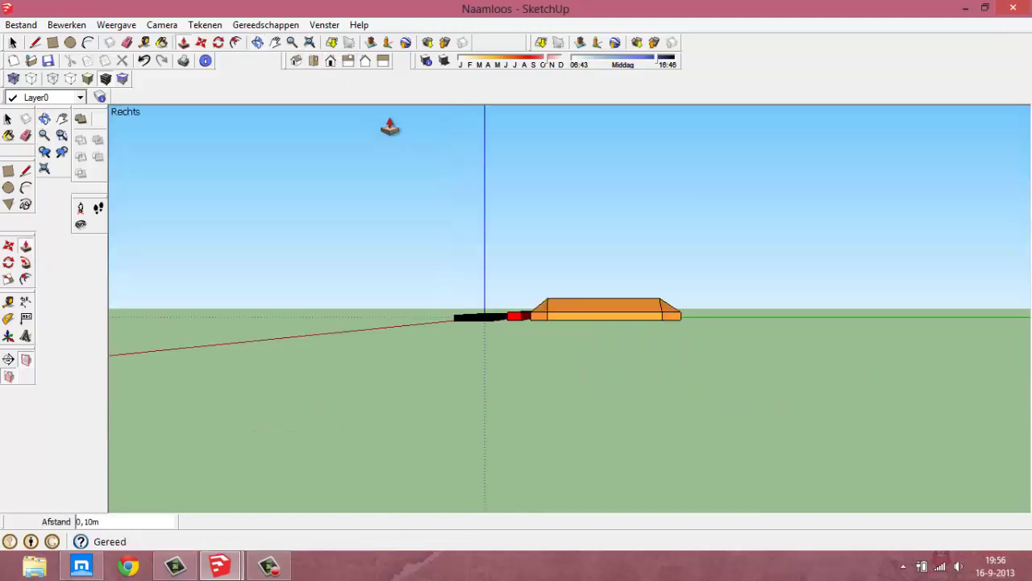
click(219, 43)
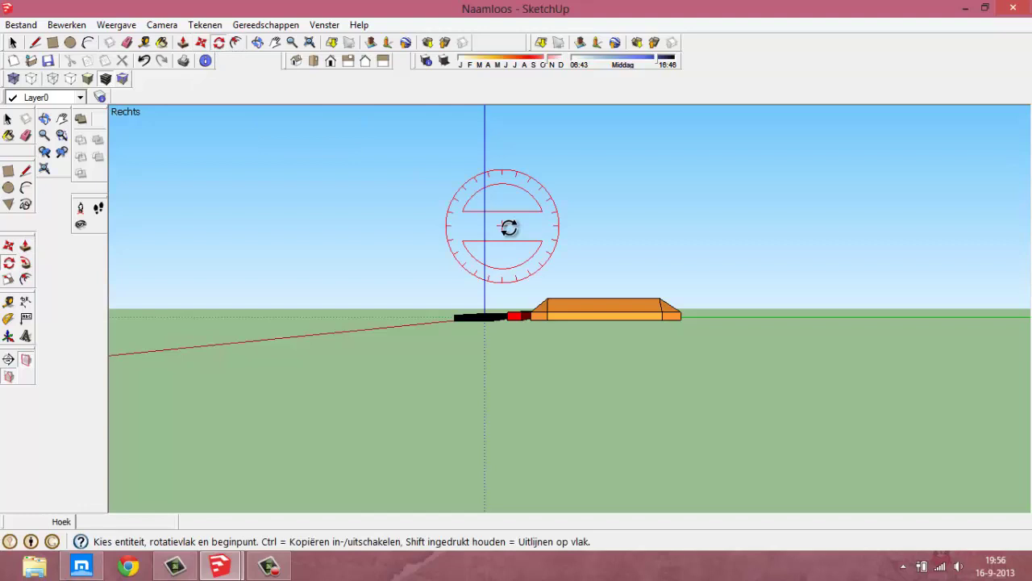
click(559, 315)
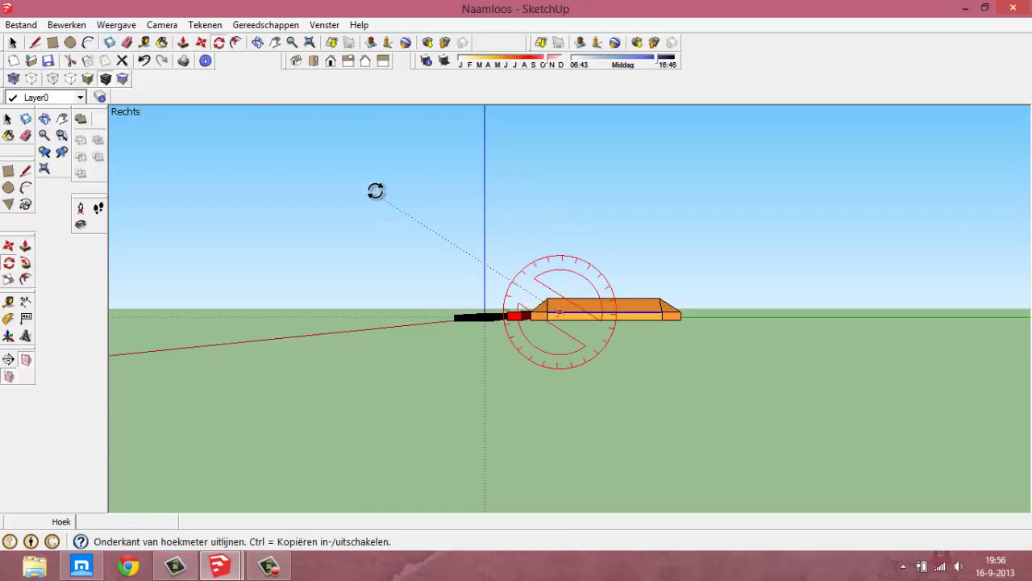
click(376, 189)
key(ctrl+z)
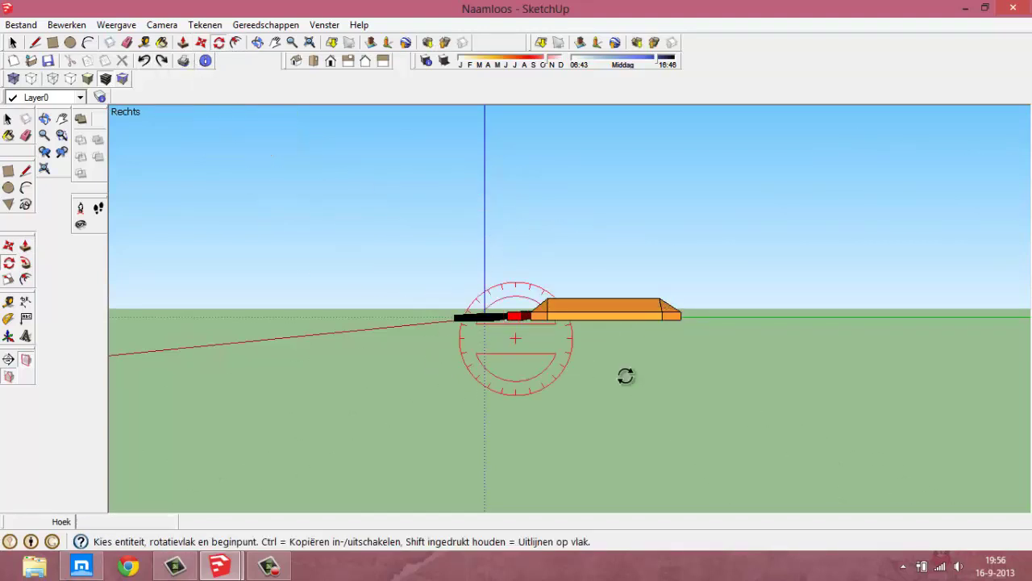
Select the whole logo and rotate it 90° about its centre so it stands upright
mouse_move(544, 318)
middle_down()
mouse_move(440, 297)
mouse_move(261, 110)
middle_up()
key(space)
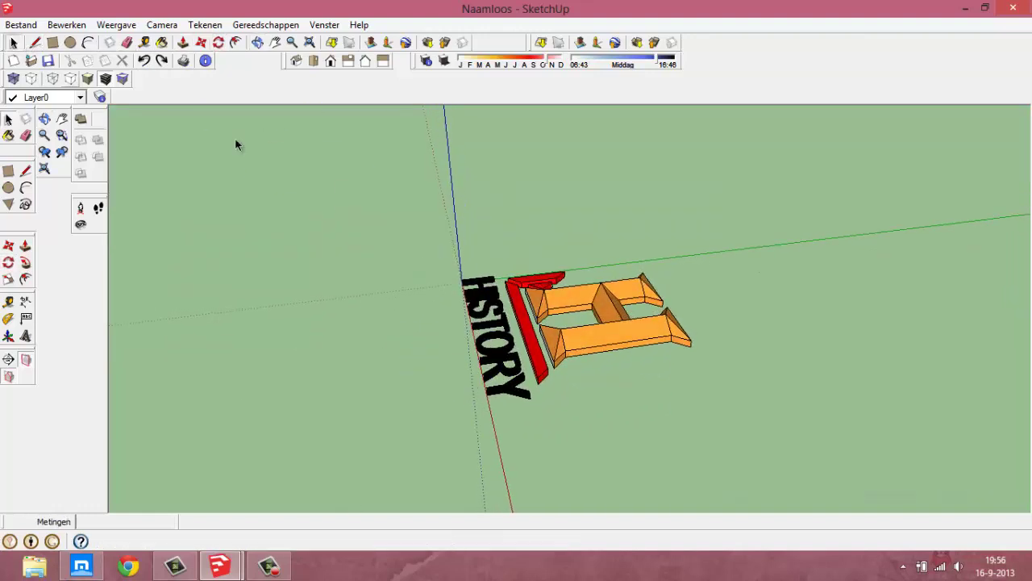
drag(392, 221, 735, 405)
click(347, 65)
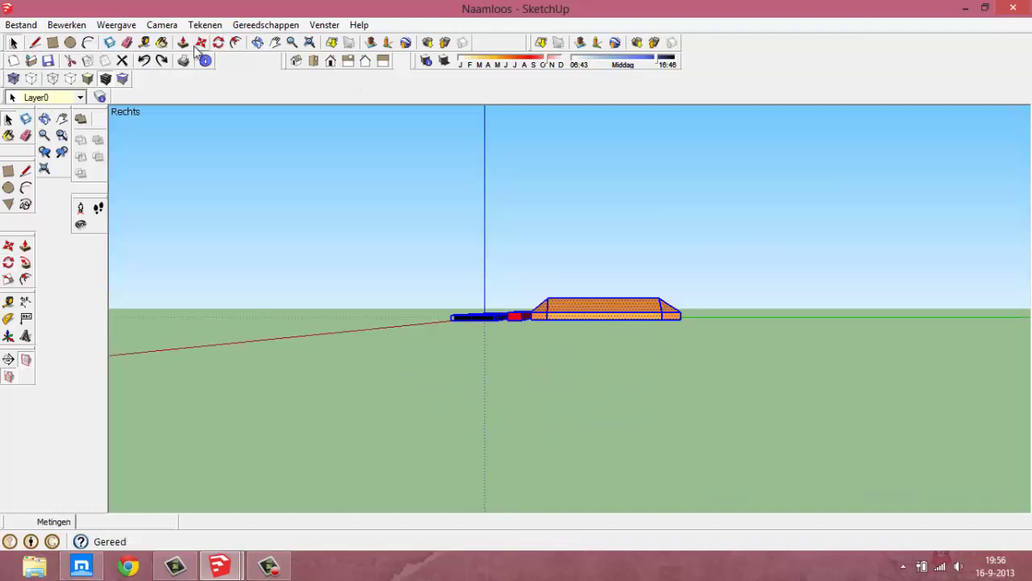
key(q)
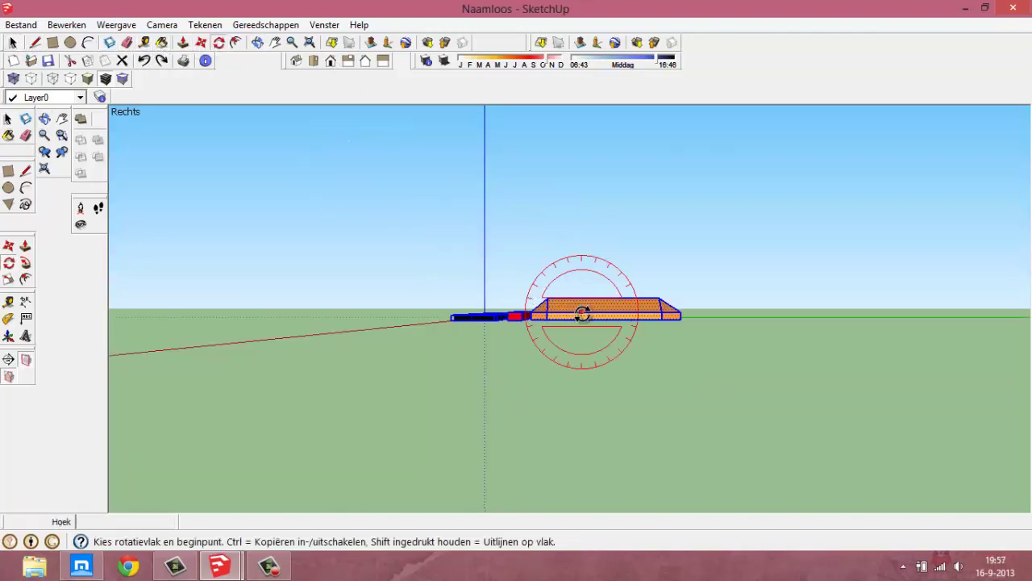
click(582, 313)
click(385, 187)
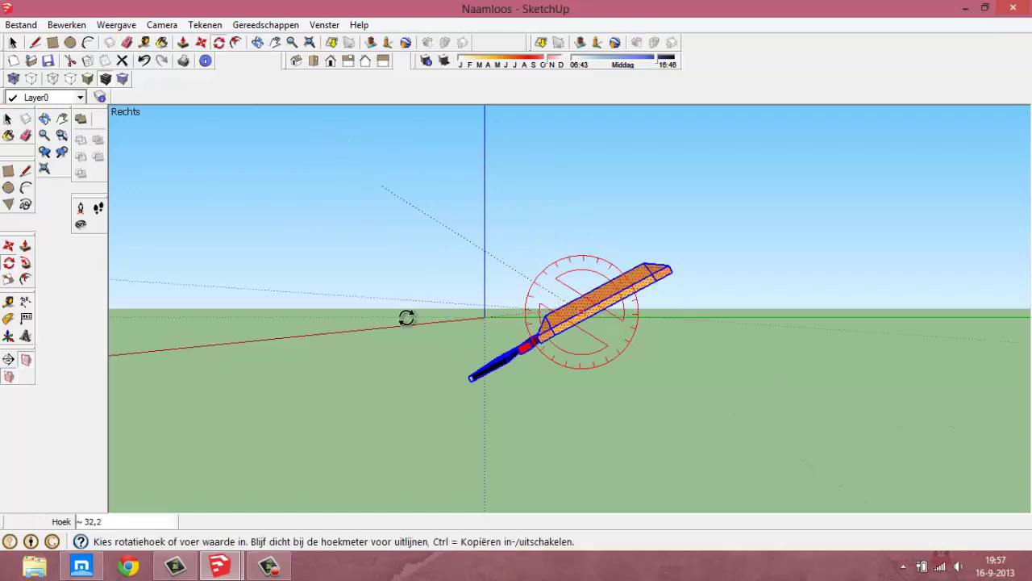
click(493, 454)
key(space)
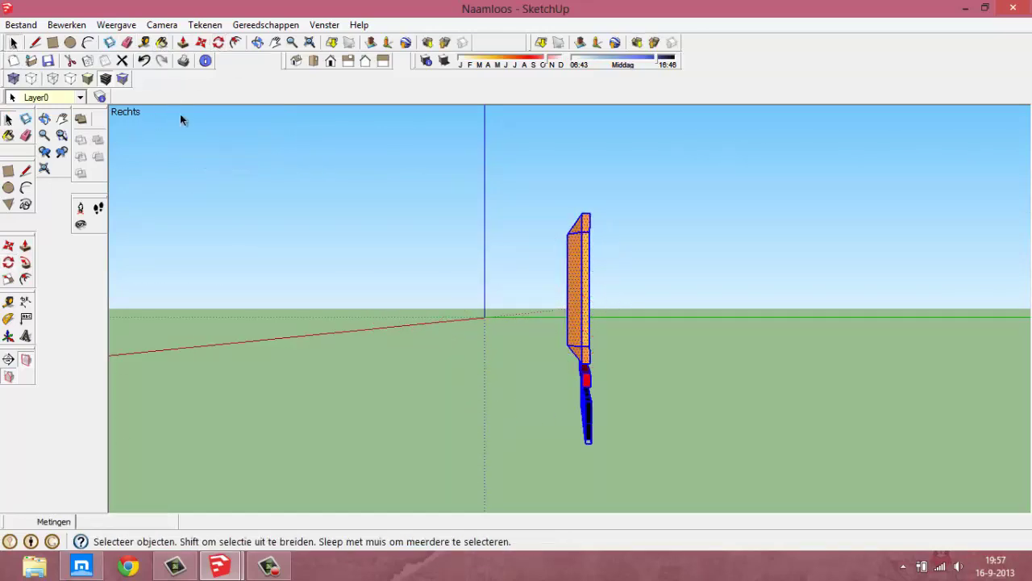
click(295, 60)
From Front view, move the upright logo to a higher position
click(313, 60)
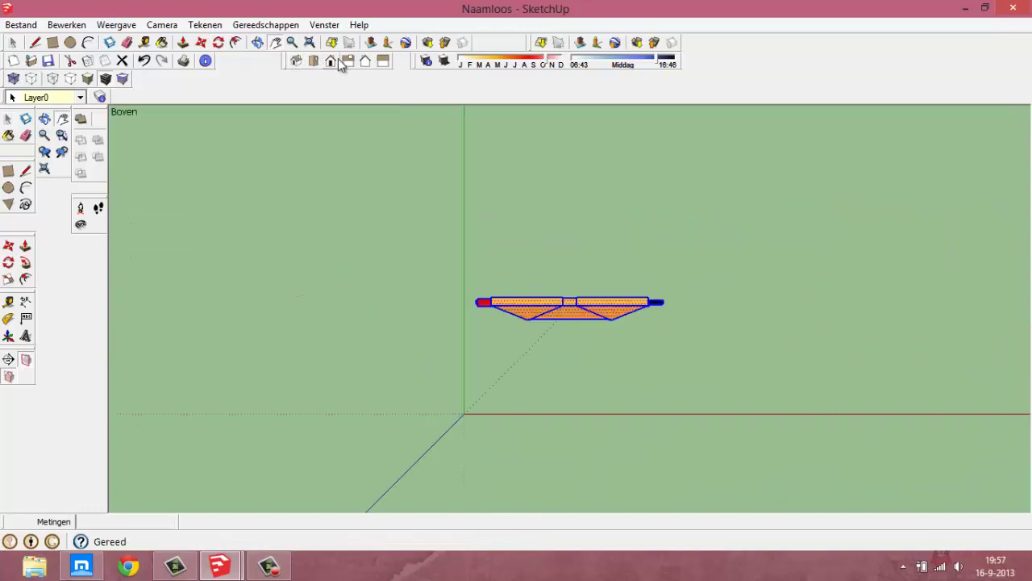
click(331, 61)
shift+middle_drag(577, 243, 569, 300)
key(m)
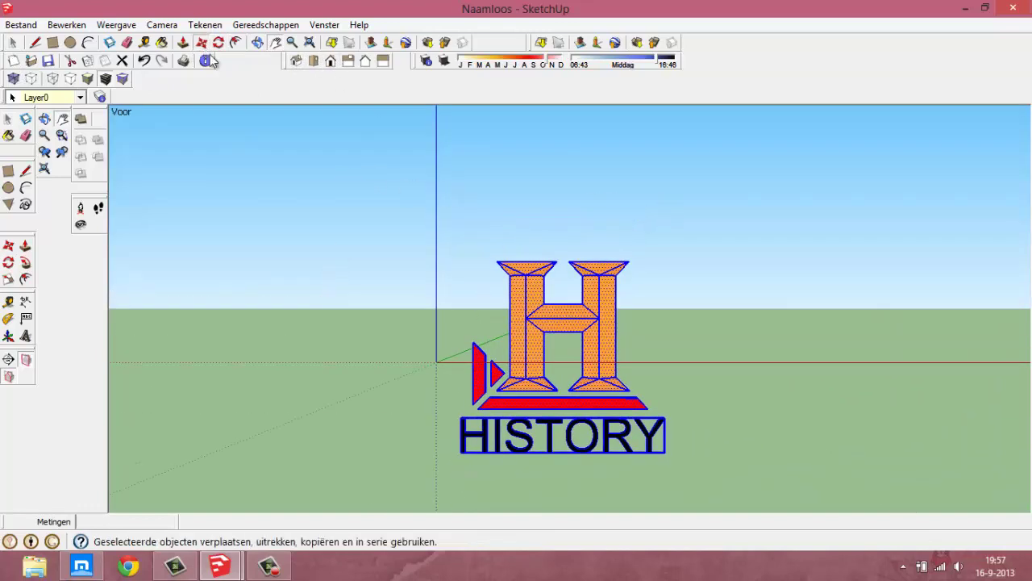
click(542, 293)
mouse_move(554, 214)
middle_down()
mouse_move(315, 318)
mouse_move(712, 389)
mouse_move(239, 354)
mouse_move(599, 374)
mouse_move(646, 344)
middle_up()
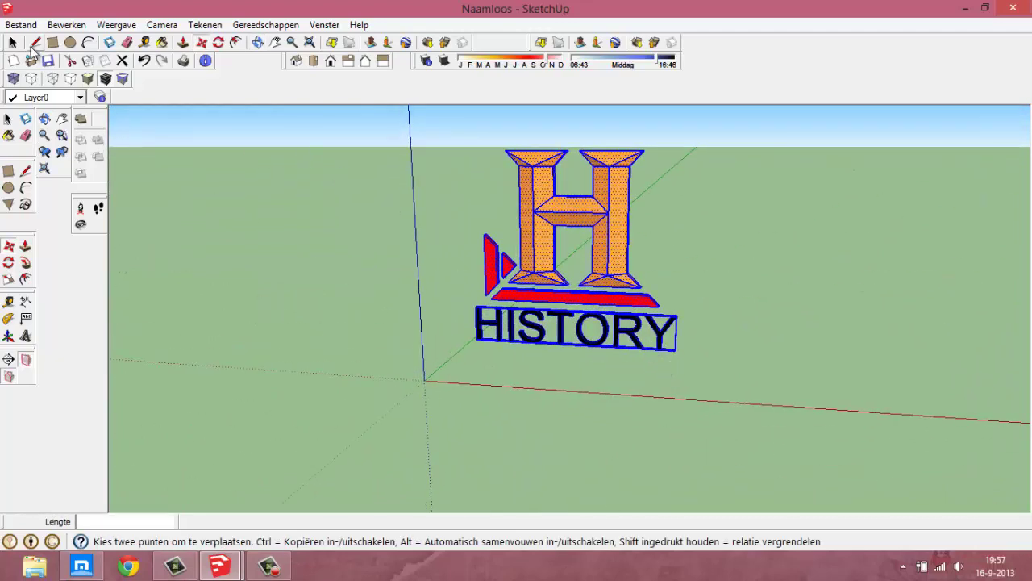
key(space)
click(861, 229)
Orbit behind the logo and erase the back face of the H's crossbar
mouse_move(861, 229)
middle_down()
mouse_move(207, 203)
mouse_move(161, 334)
mouse_move(562, 199)
middle_up()
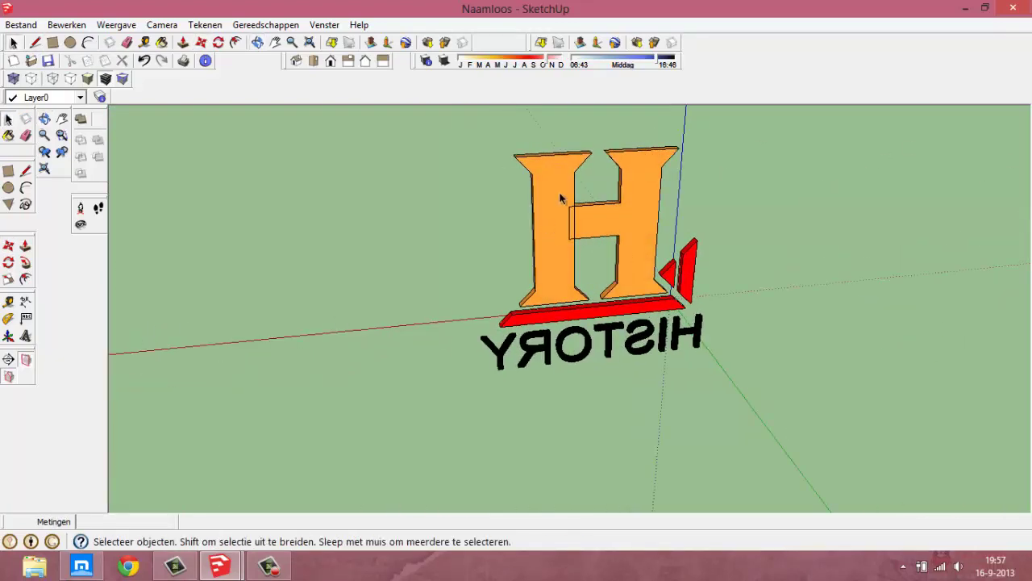
click(123, 42)
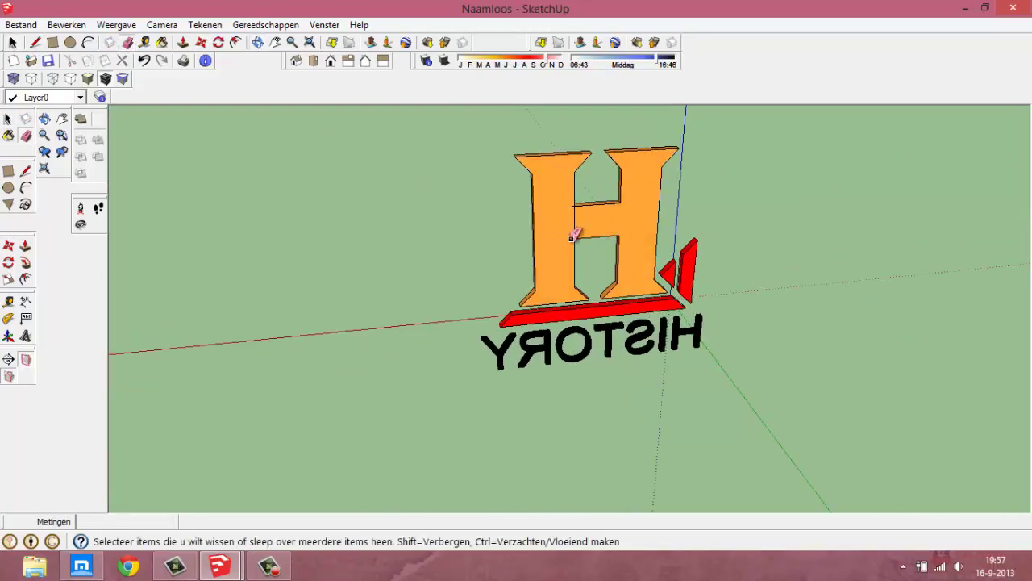
mouse_move(425, 228)
middle_down()
mouse_move(454, 387)
mouse_move(375, 196)
middle_up()
scroll(546, 291, up, 3)
scroll(392, 380, down, 5)
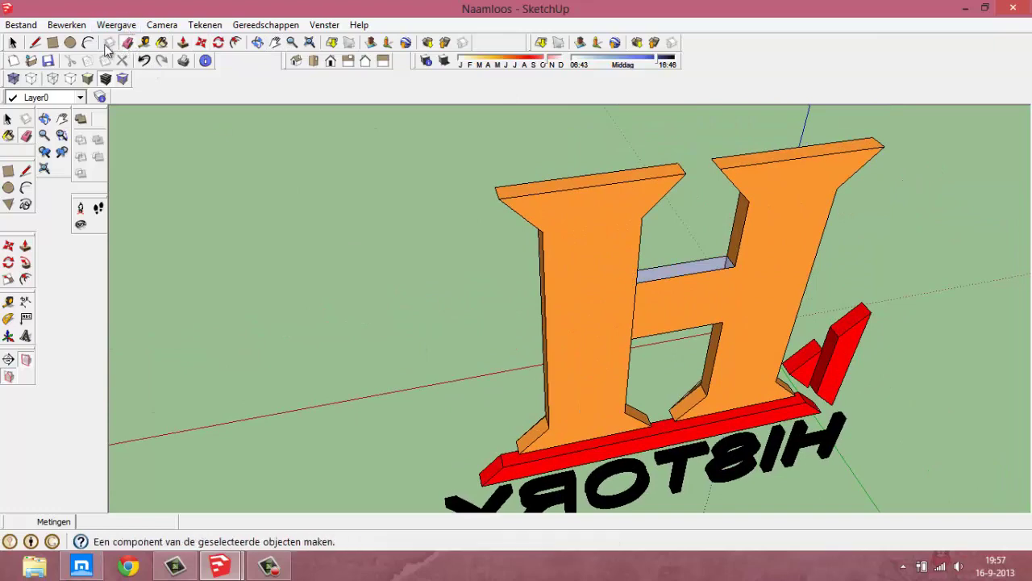
Orbit around the H and trace a crossbar edge with the Line tool to recreate the face
middle_drag(449, 231, 143, 126)
key(l)
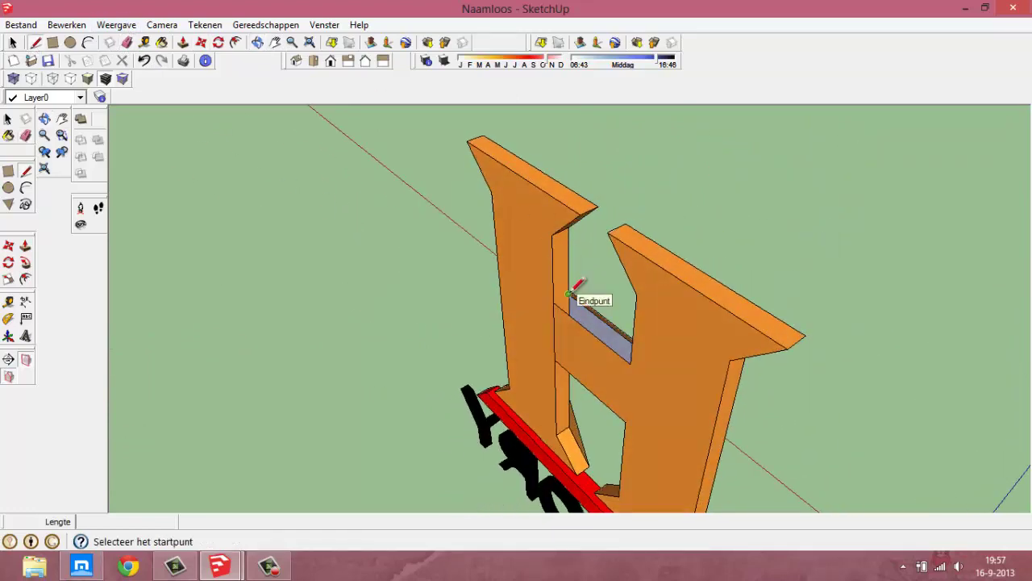
mouse_move(530, 295)
middle_down()
mouse_move(184, 272)
mouse_move(546, 362)
mouse_move(141, 11)
middle_up()
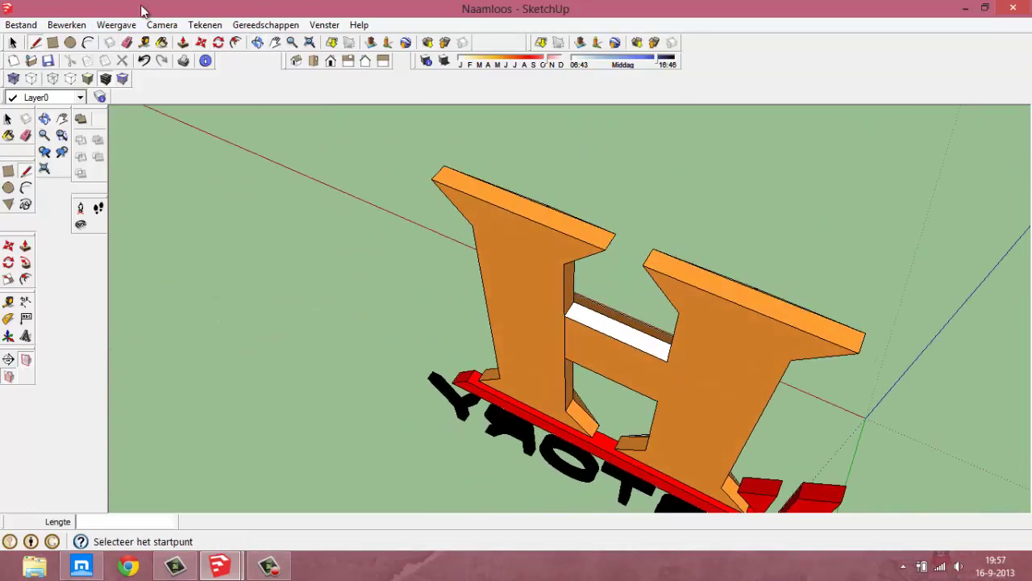
Paint the new crossbar face orange, settling on the Kleur_C02 shade matching the H
click(161, 42)
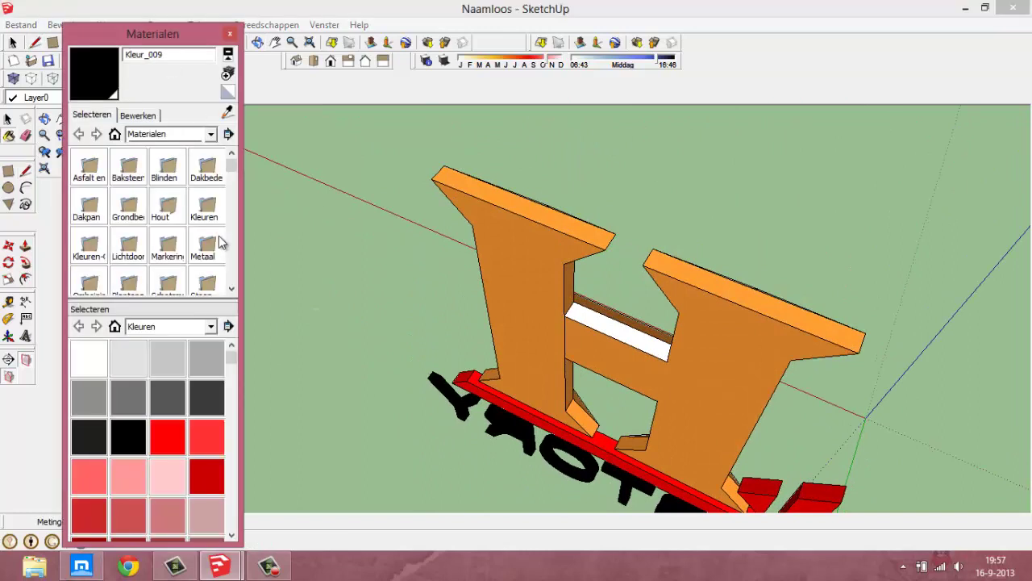
click(231, 535)
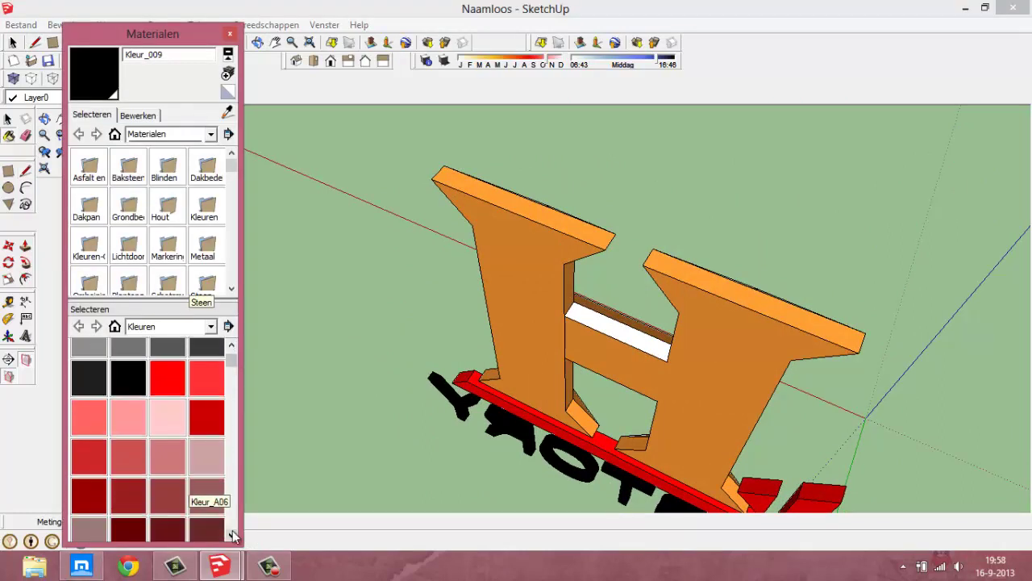
click(232, 534)
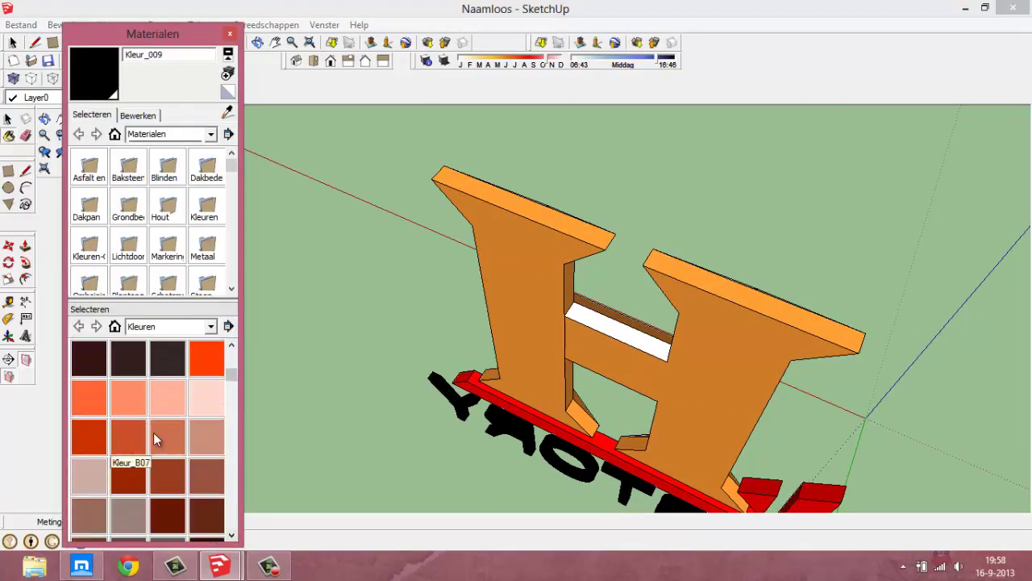
click(207, 358)
click(609, 331)
click(88, 403)
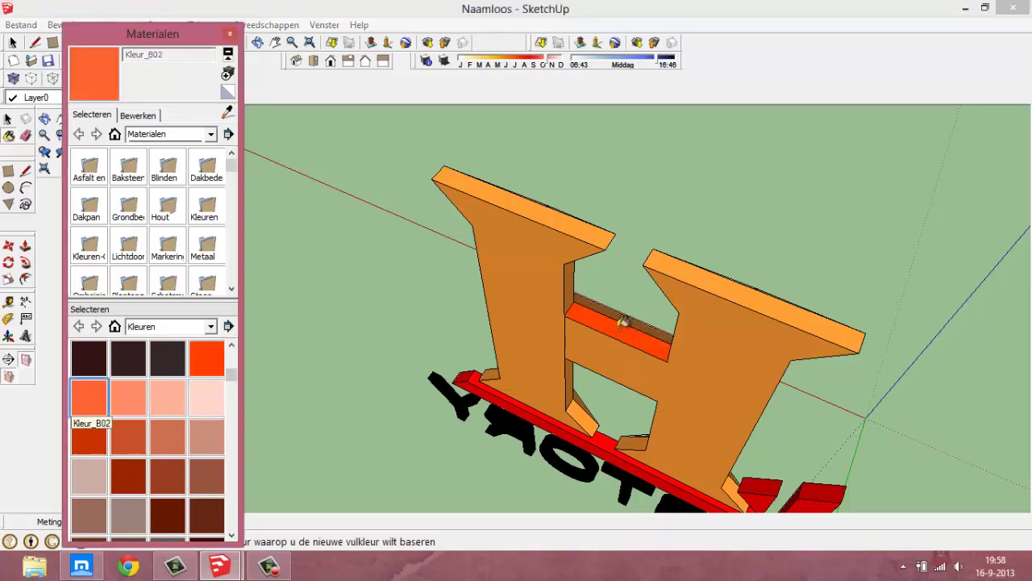
click(619, 323)
click(231, 535)
click(232, 535)
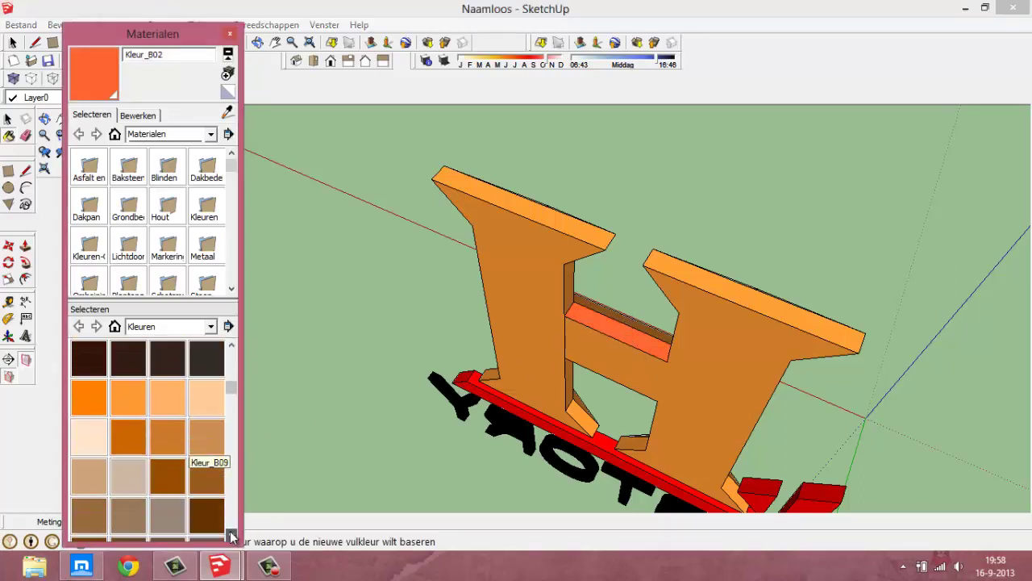
click(232, 534)
click(128, 378)
click(601, 322)
Inspect the finished logo from the underside, Front and Iso views
middle_drag(621, 352, 506, 353)
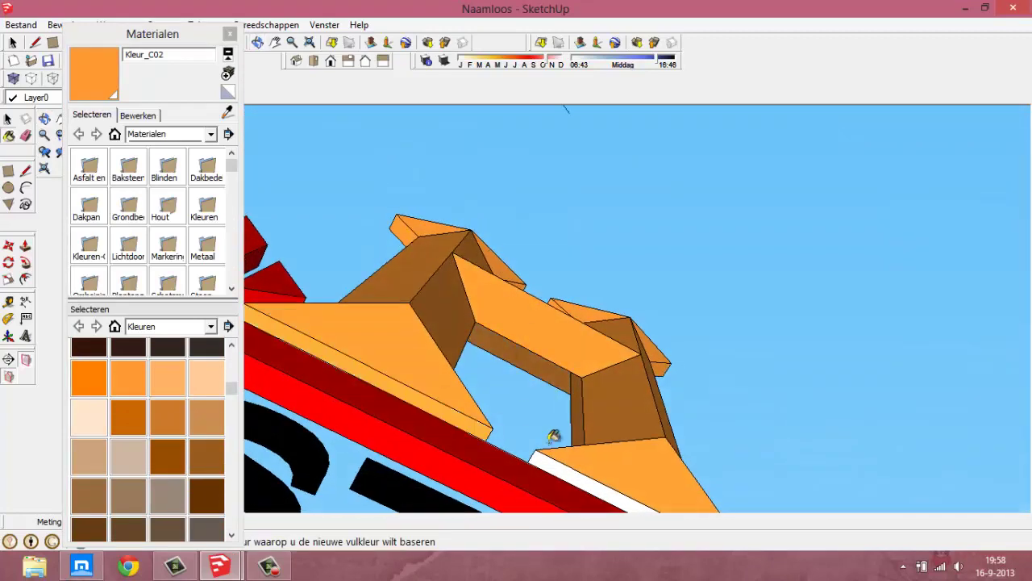
scroll(595, 362, down, 5)
click(230, 33)
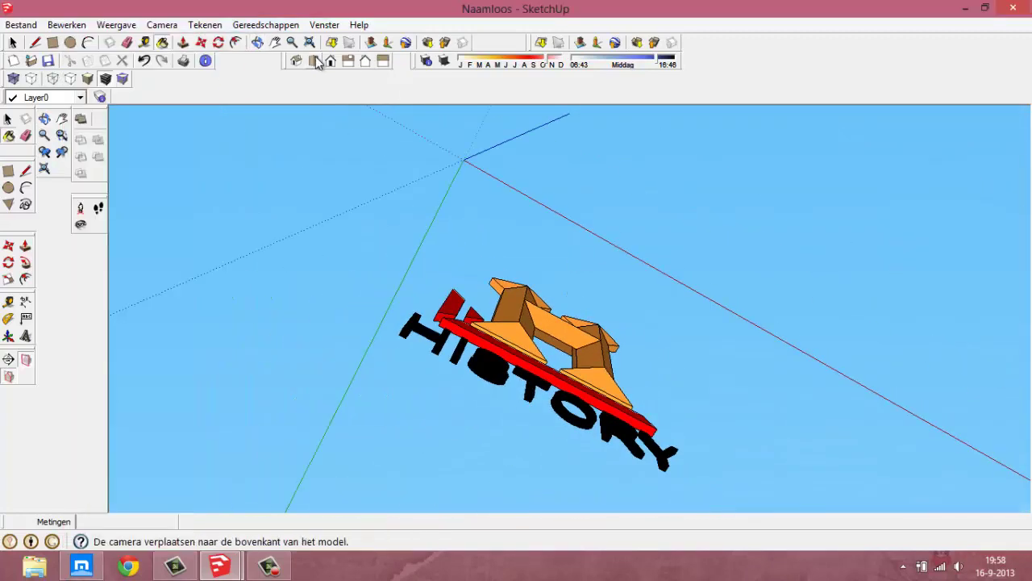
click(331, 61)
click(295, 60)
mouse_move(299, 108)
middle_down()
mouse_move(396, 219)
mouse_move(873, 267)
mouse_move(341, 224)
mouse_move(382, 247)
mouse_move(740, 256)
mouse_move(422, 251)
middle_up()
key(b)
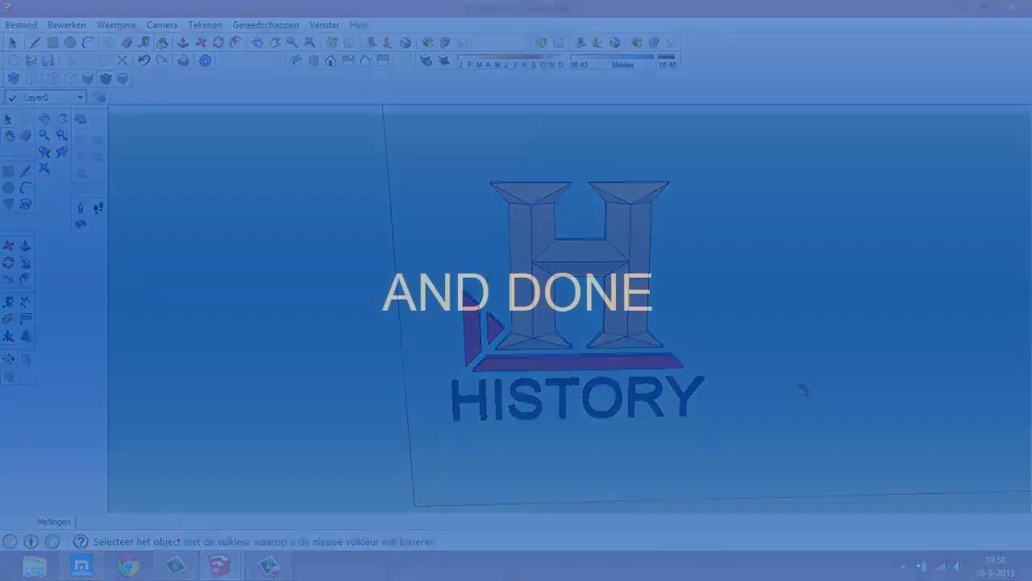